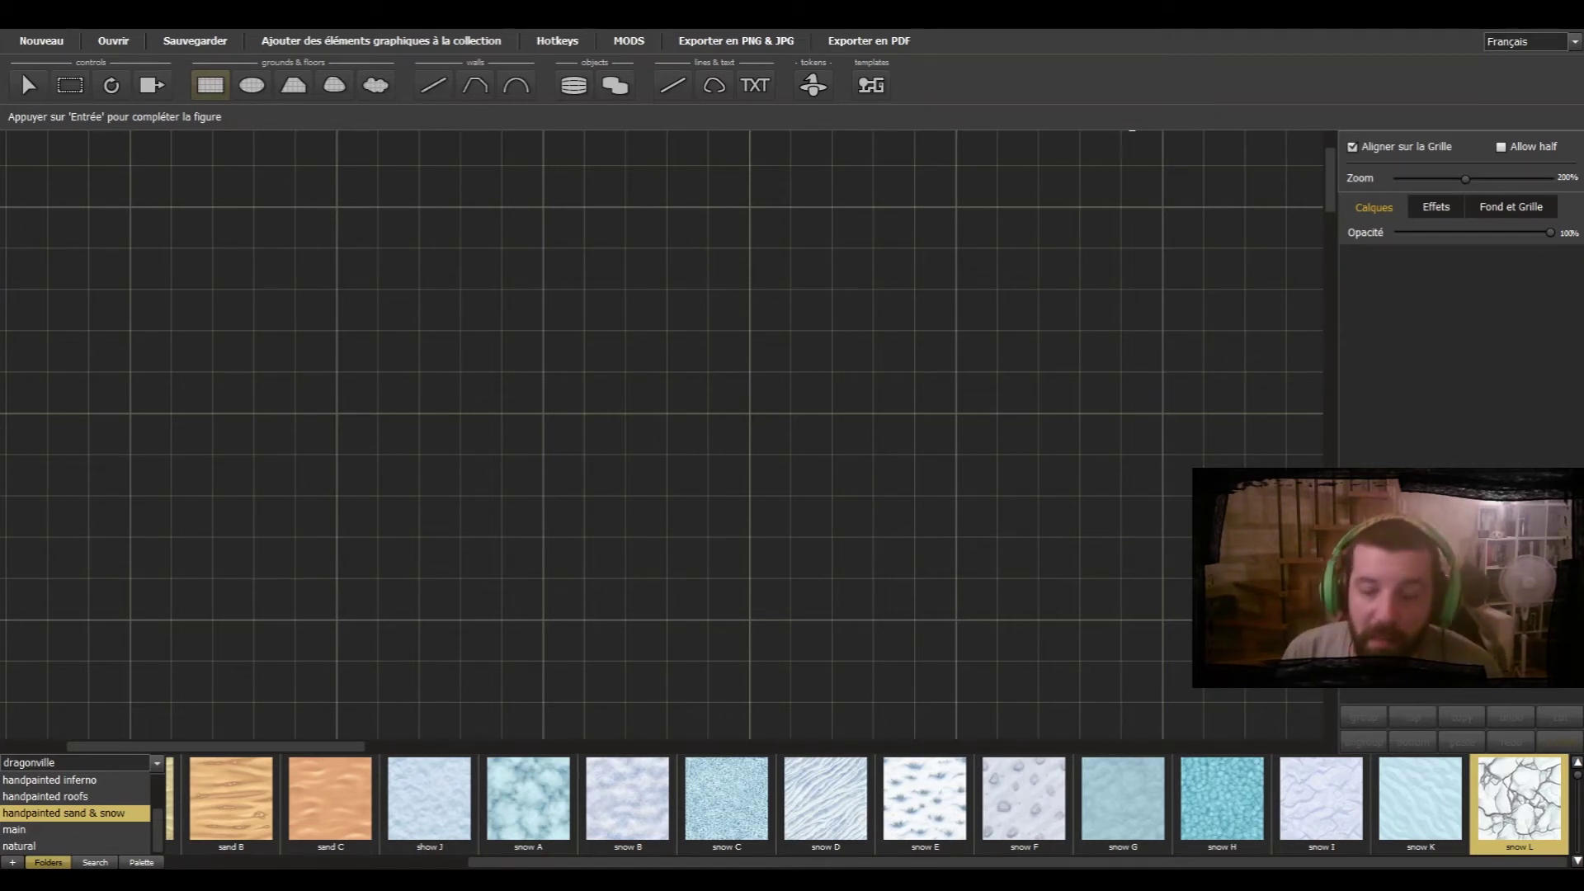
Step: Draw two neighbouring floor rectangles: sand B about 10 by 7 grid squares and sand C about 8 by 6
{"action": "left_click", "coordinate": [799, 165]}
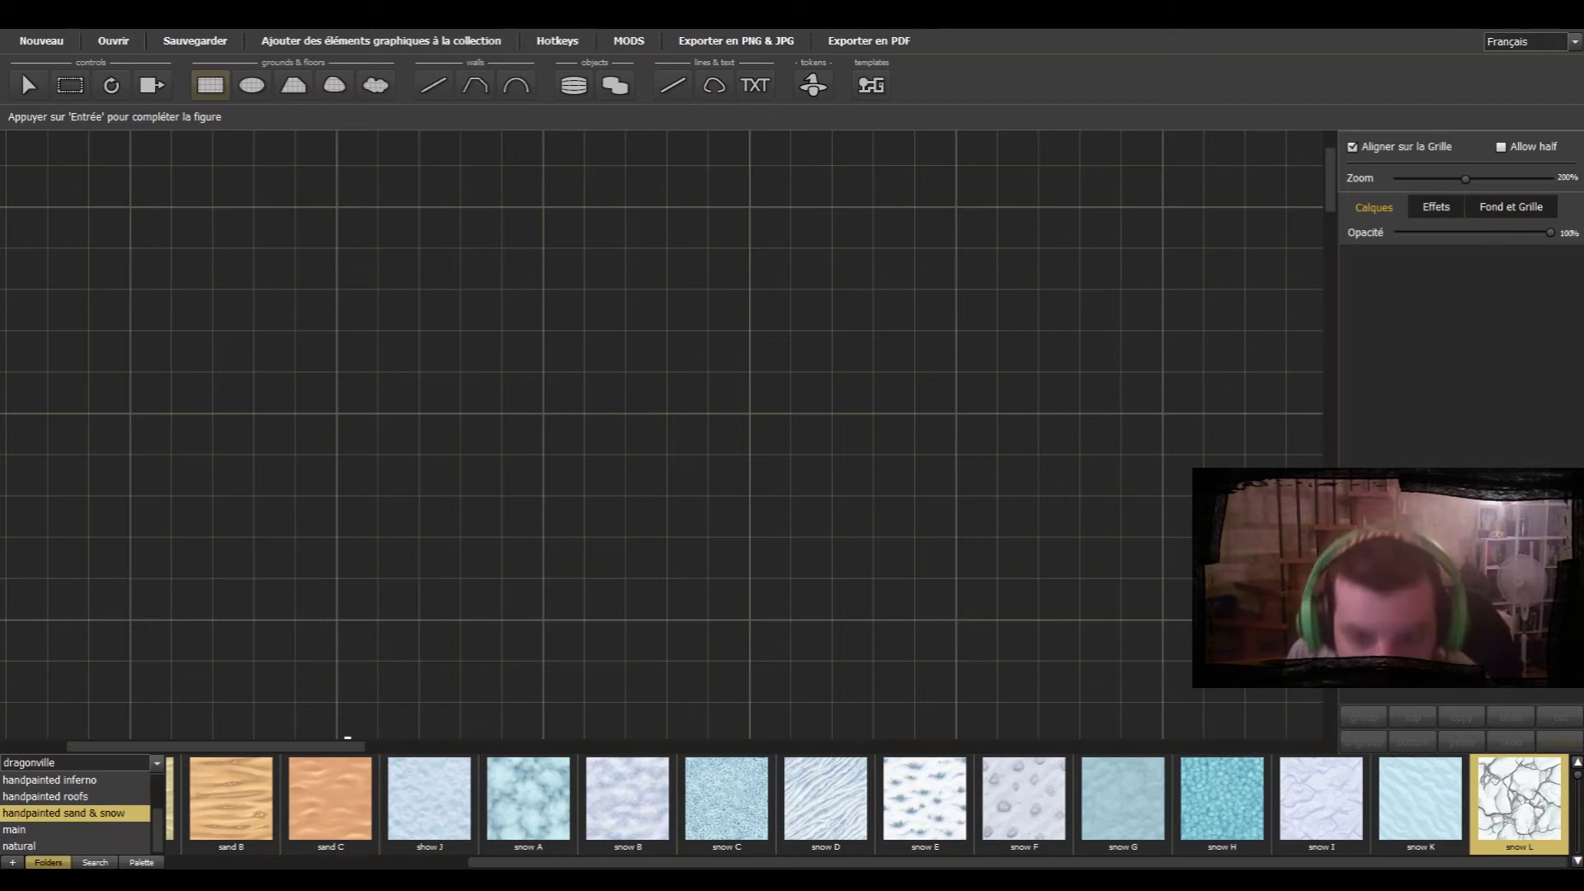
{"action": "left_click", "coordinate": [249, 812]}
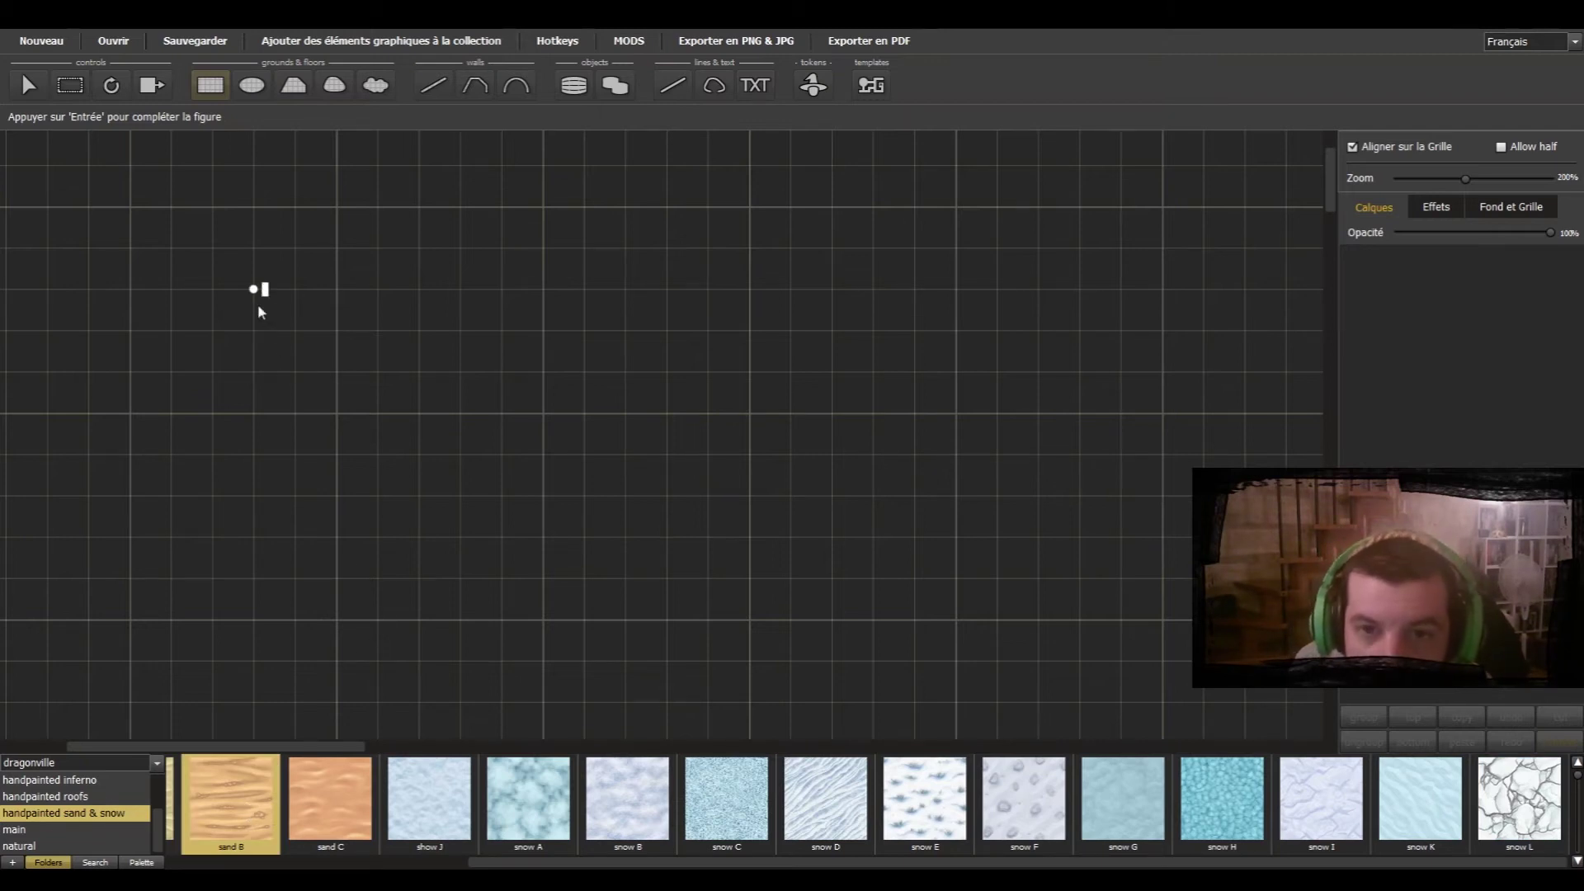
{"action": "left_click", "coordinate": [258, 295]}
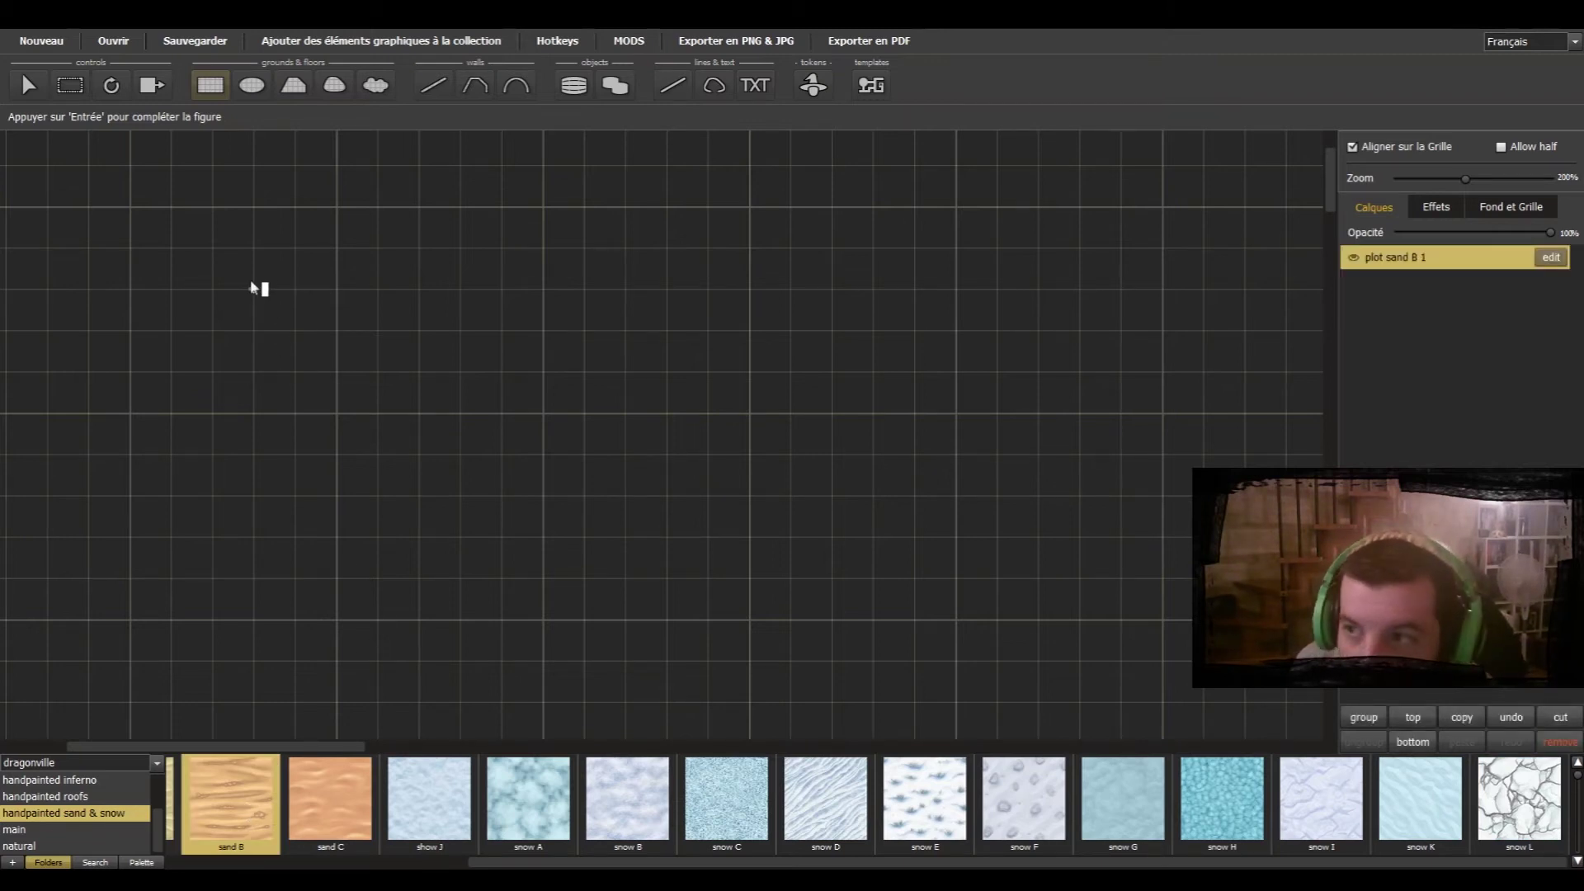
{"action": "left_click", "coordinate": [1544, 738]}
{"action": "left_click_drag", "start_coordinate": [342, 338], "coordinate": [752, 624]}
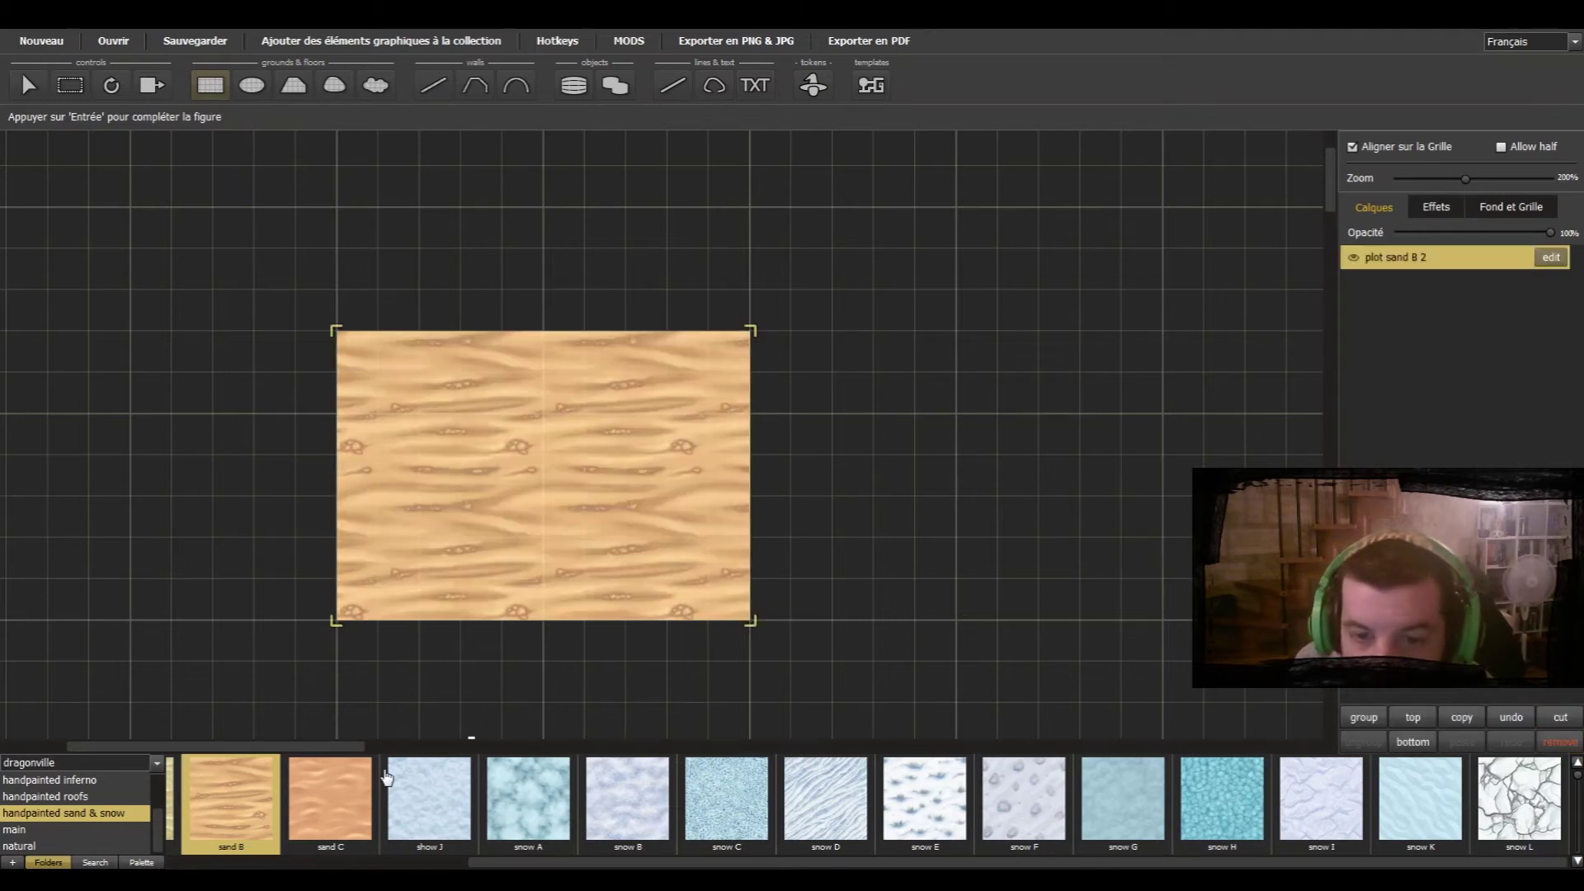
{"action": "left_click", "coordinate": [340, 799]}
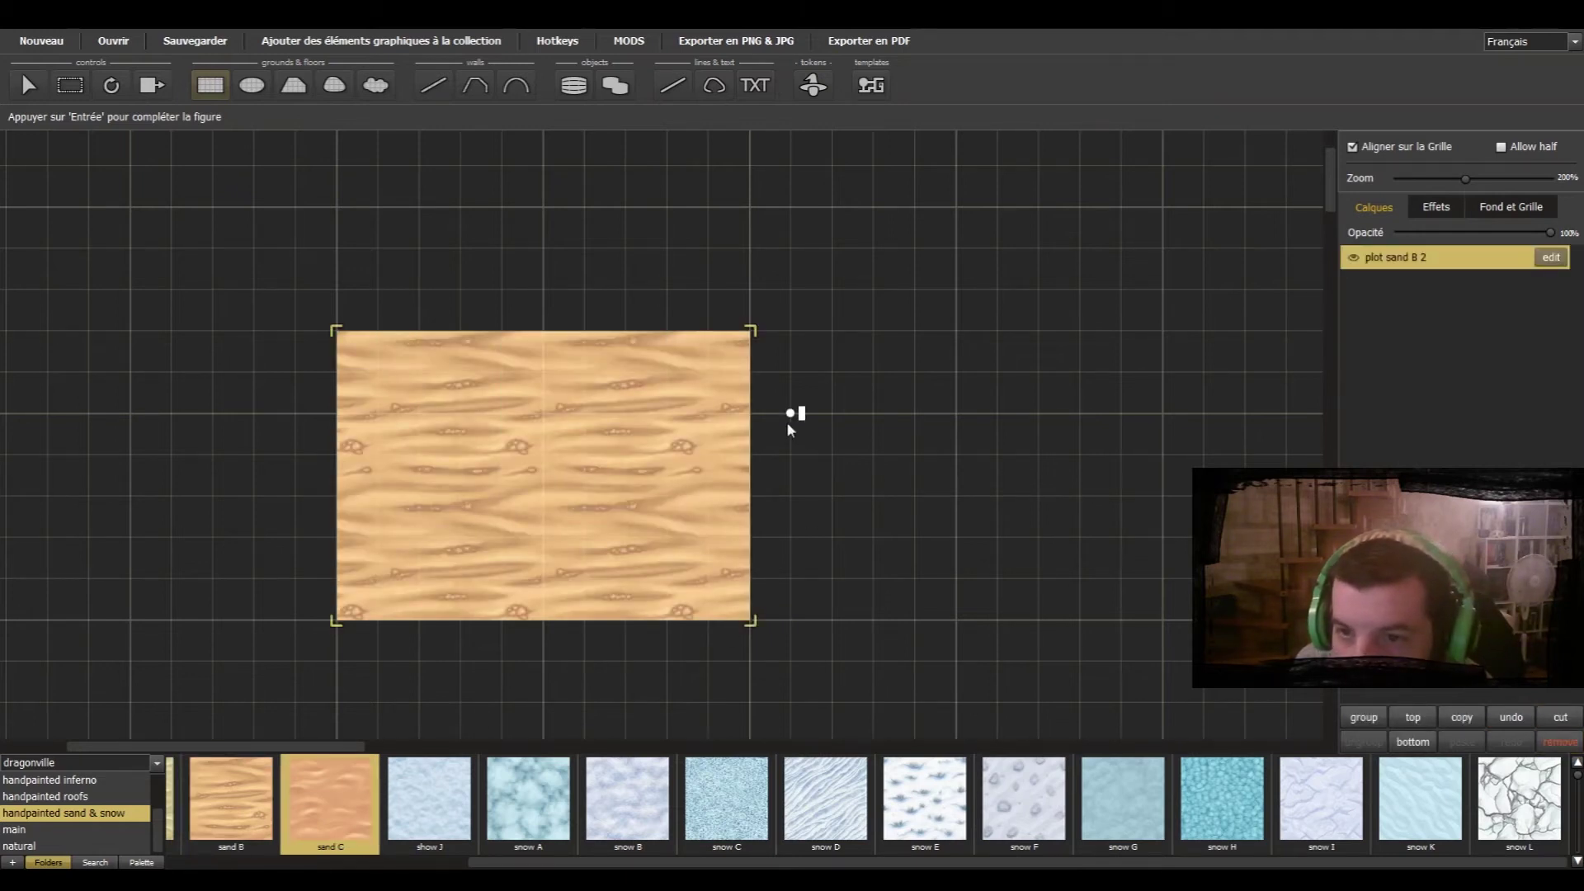
{"action": "left_click_drag", "start_coordinate": [797, 421], "coordinate": [1126, 663]}
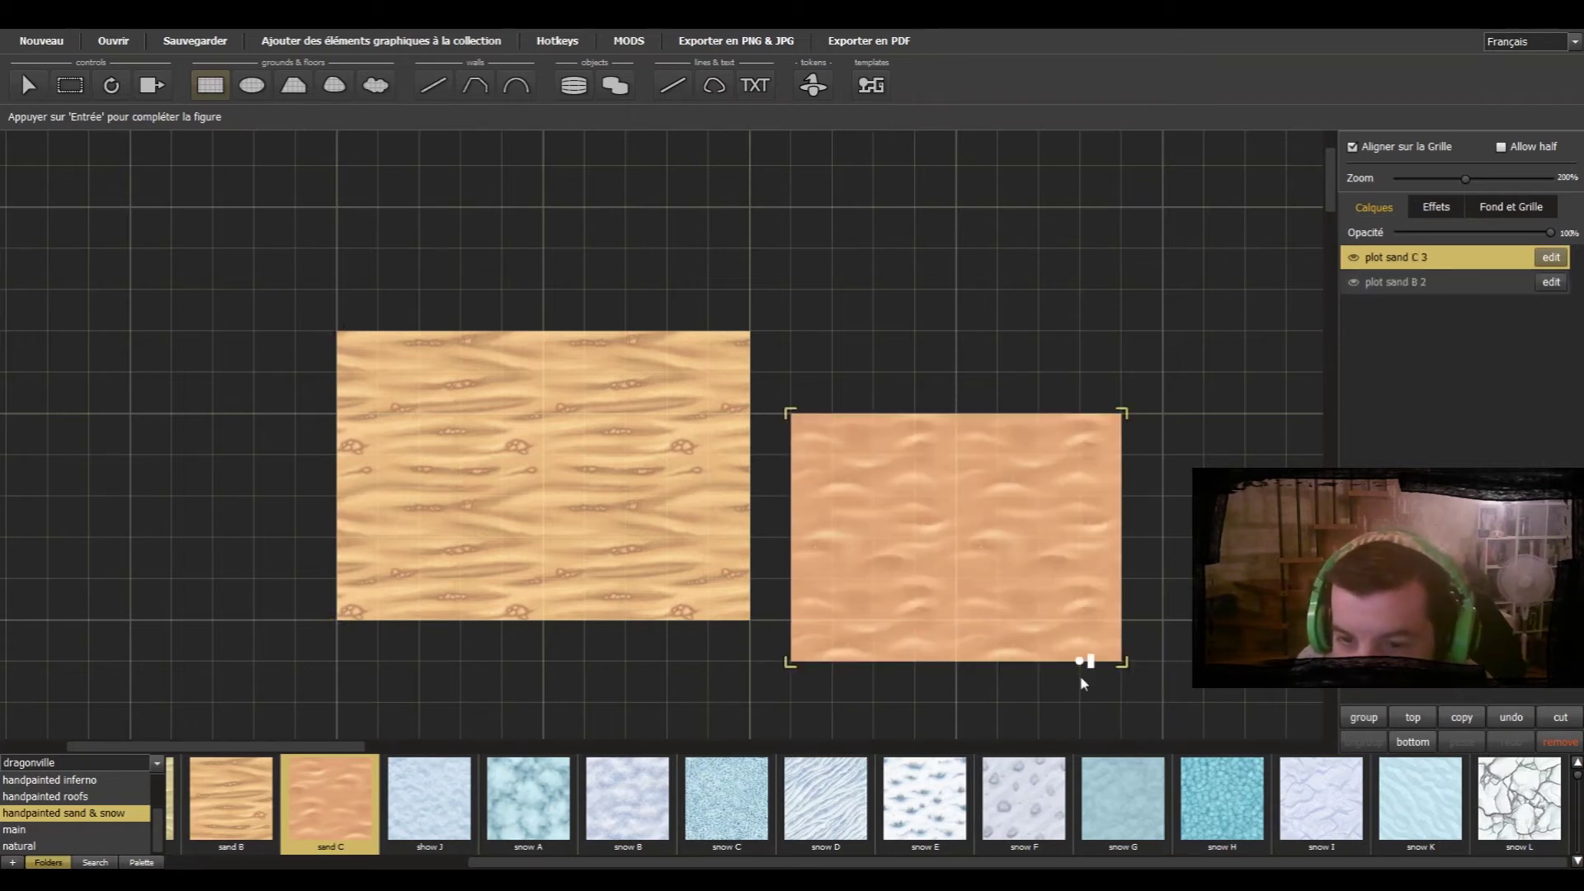
Step: Add a snow D rectangle of about 6 by 6 squares overlapping sand C, and a snow H one of about 8 by 7 over sand B
{"action": "left_click", "coordinate": [817, 804]}
{"action": "left_click_drag", "start_coordinate": [792, 252], "coordinate": [1060, 505]}
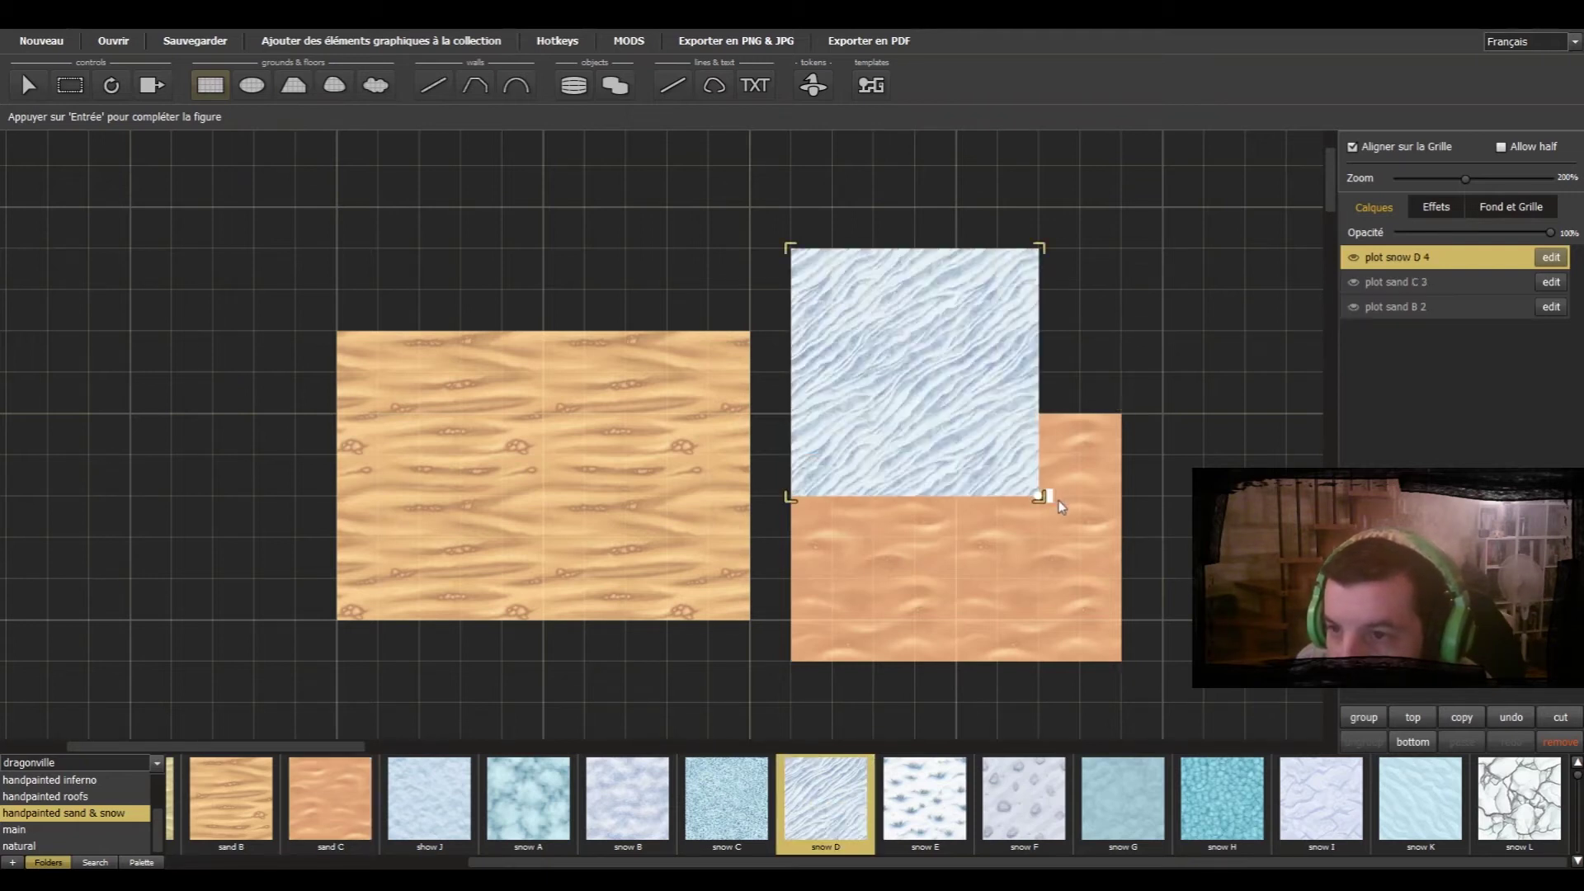
{"action": "left_click", "coordinate": [1192, 804]}
{"action": "left_click_drag", "start_coordinate": [297, 291], "coordinate": [627, 579]}
Step: Draw a snow L rectangle of about 11 by 6 squares overlapping snow H, plus an ice one of about 9 by 5 over both
{"action": "left_click", "coordinate": [1495, 802]}
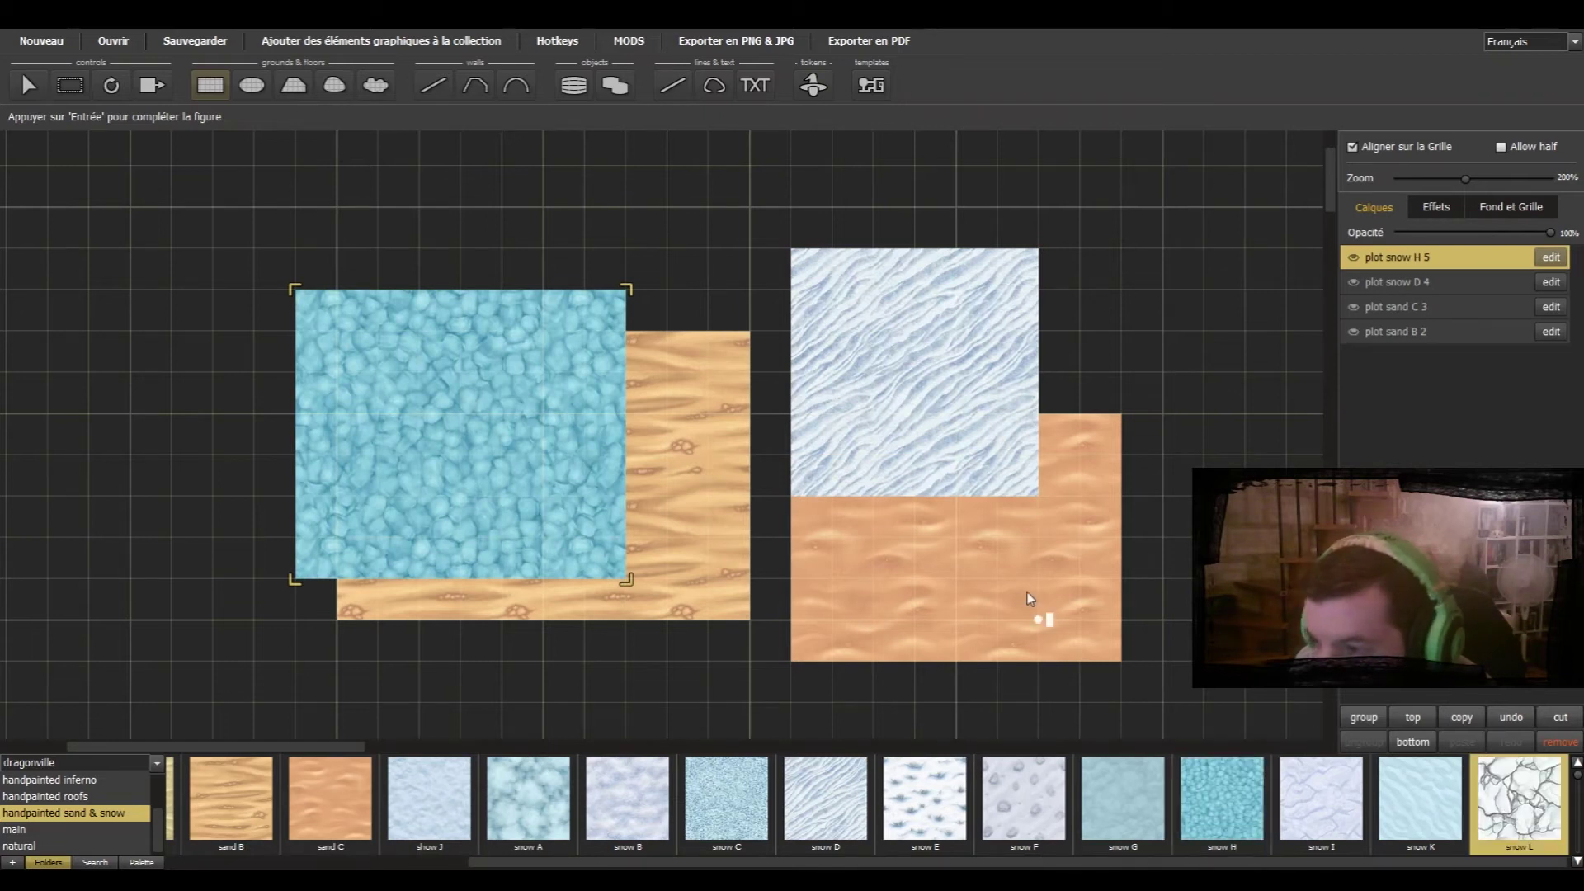
{"action": "left_click_drag", "start_coordinate": [91, 415], "coordinate": [549, 680]}
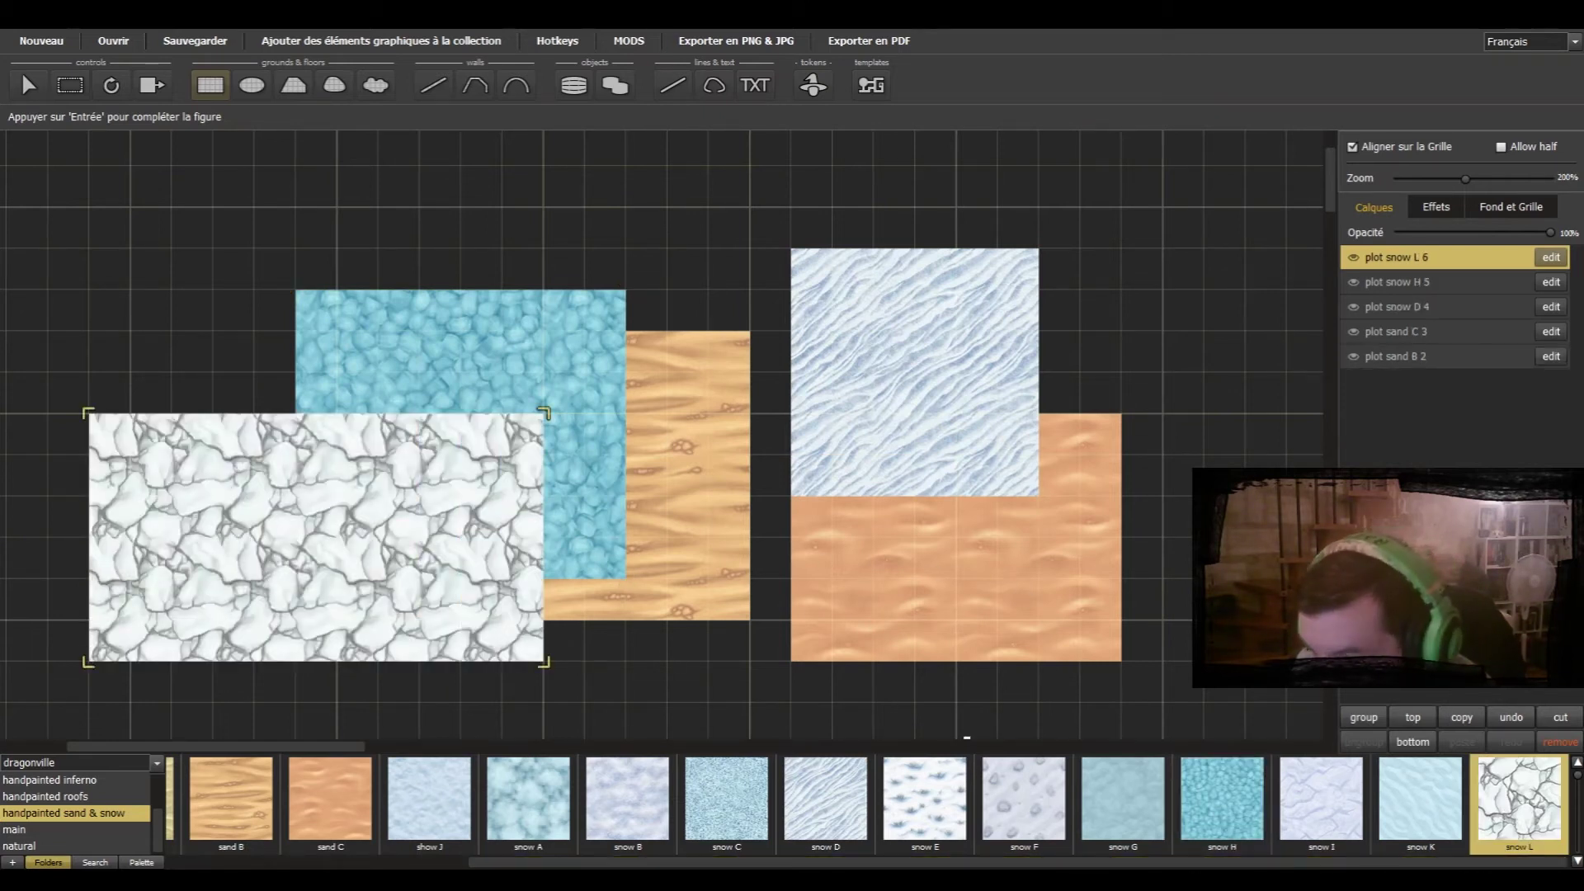
{"action": "left_click_drag", "start_coordinate": [621, 862], "coordinate": [321, 864]}
{"action": "left_click", "coordinate": [223, 817]}
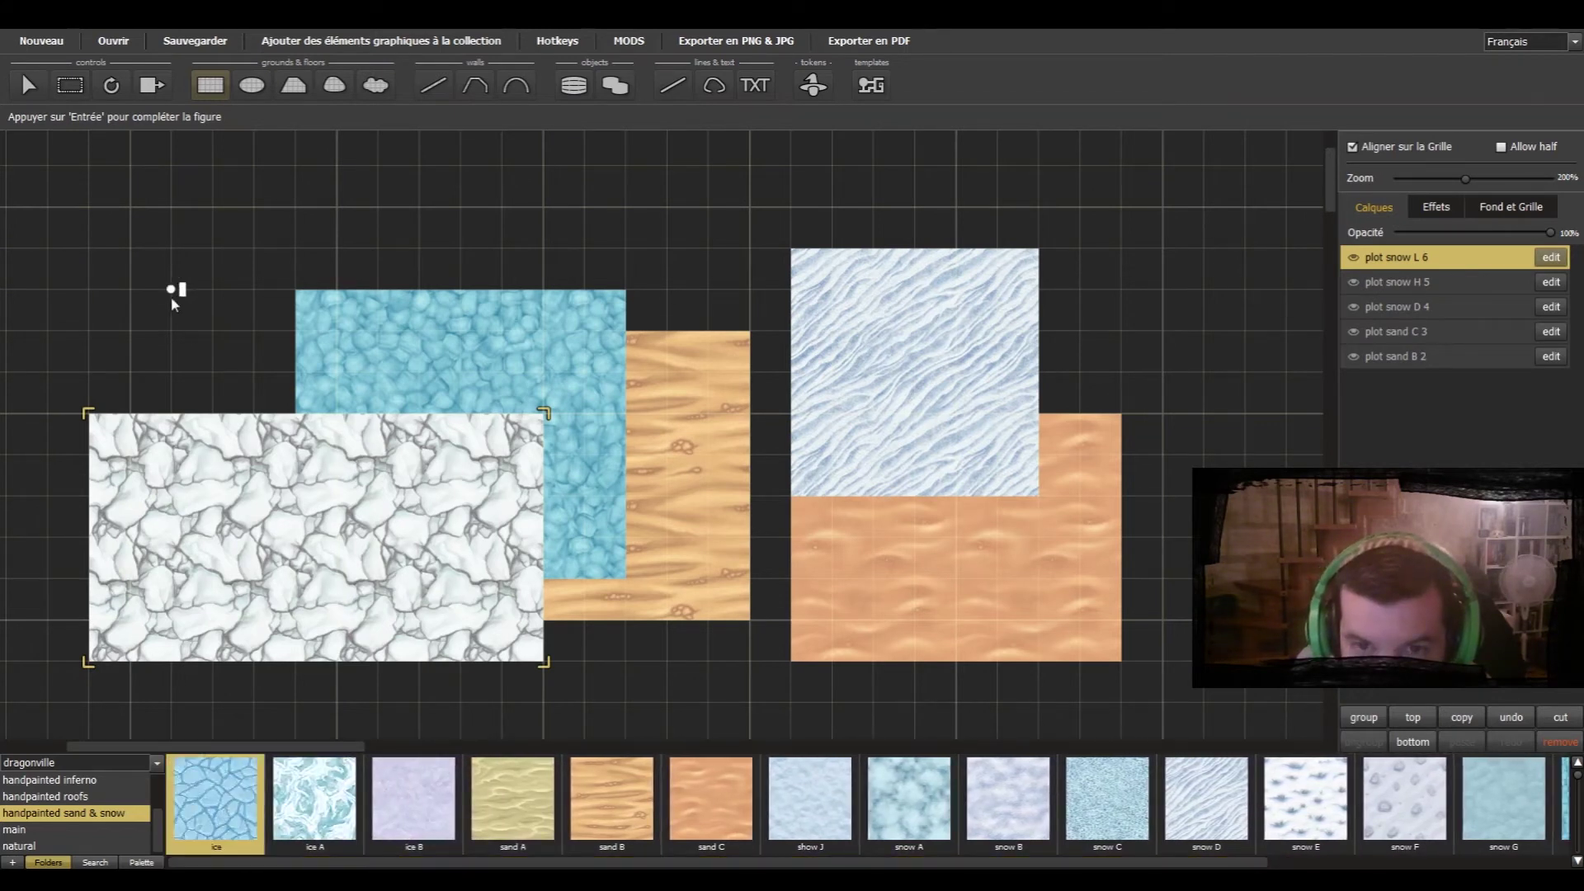
{"action": "left_click_drag", "start_coordinate": [171, 290], "coordinate": [545, 496]}
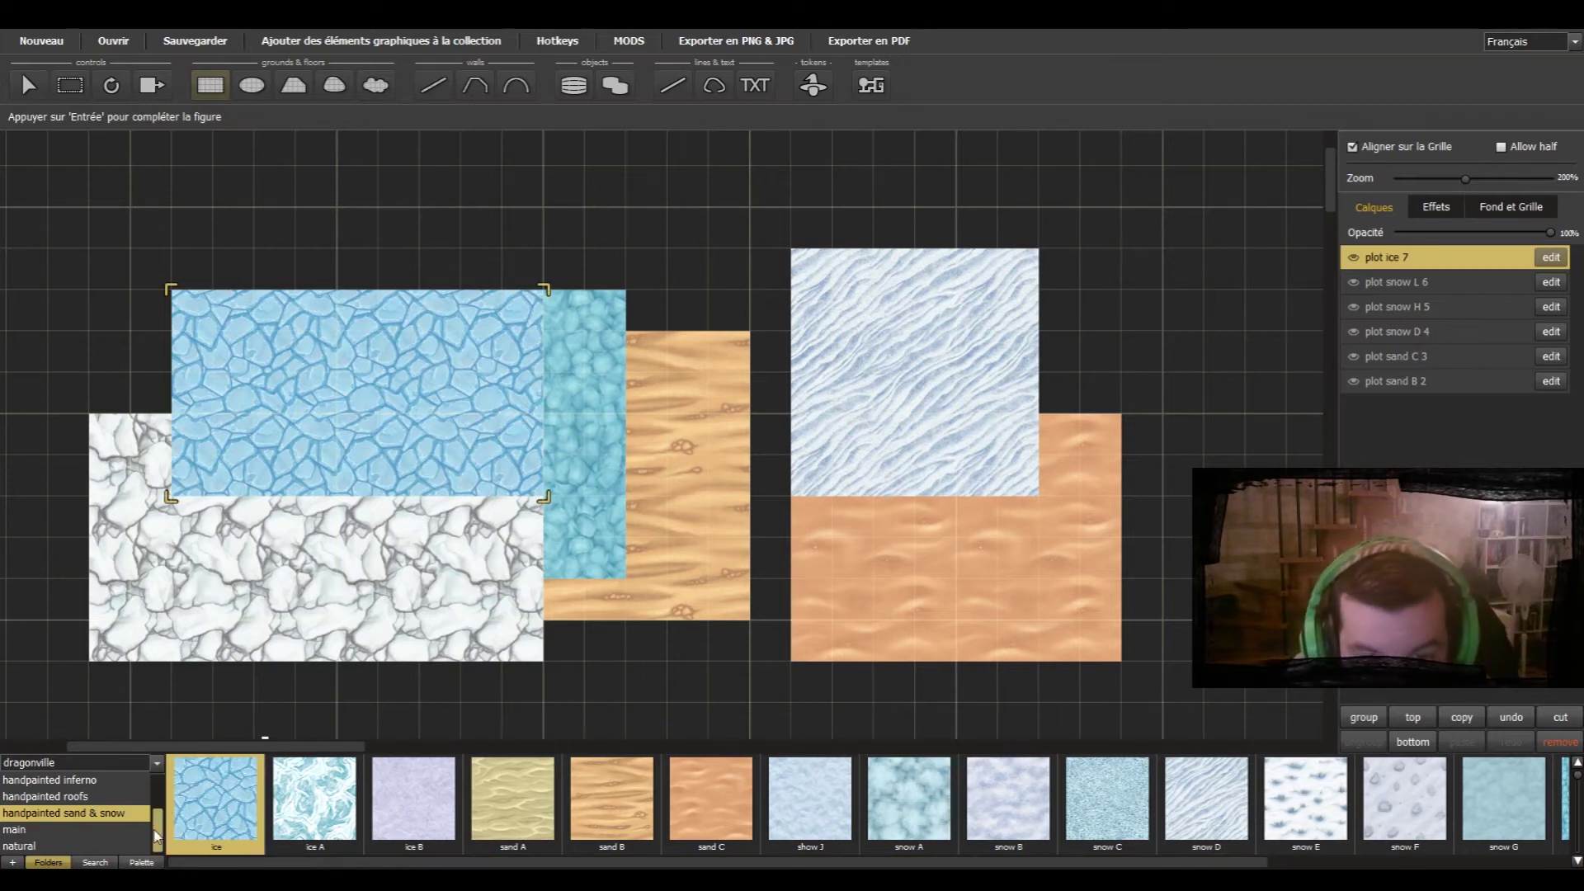
Step: Draw a desert A rectangle from the grounds realistic textures, about 10 by 7 squares, between the ice and snow D areas
{"action": "left_click_drag", "start_coordinate": [157, 835], "coordinate": [157, 808]}
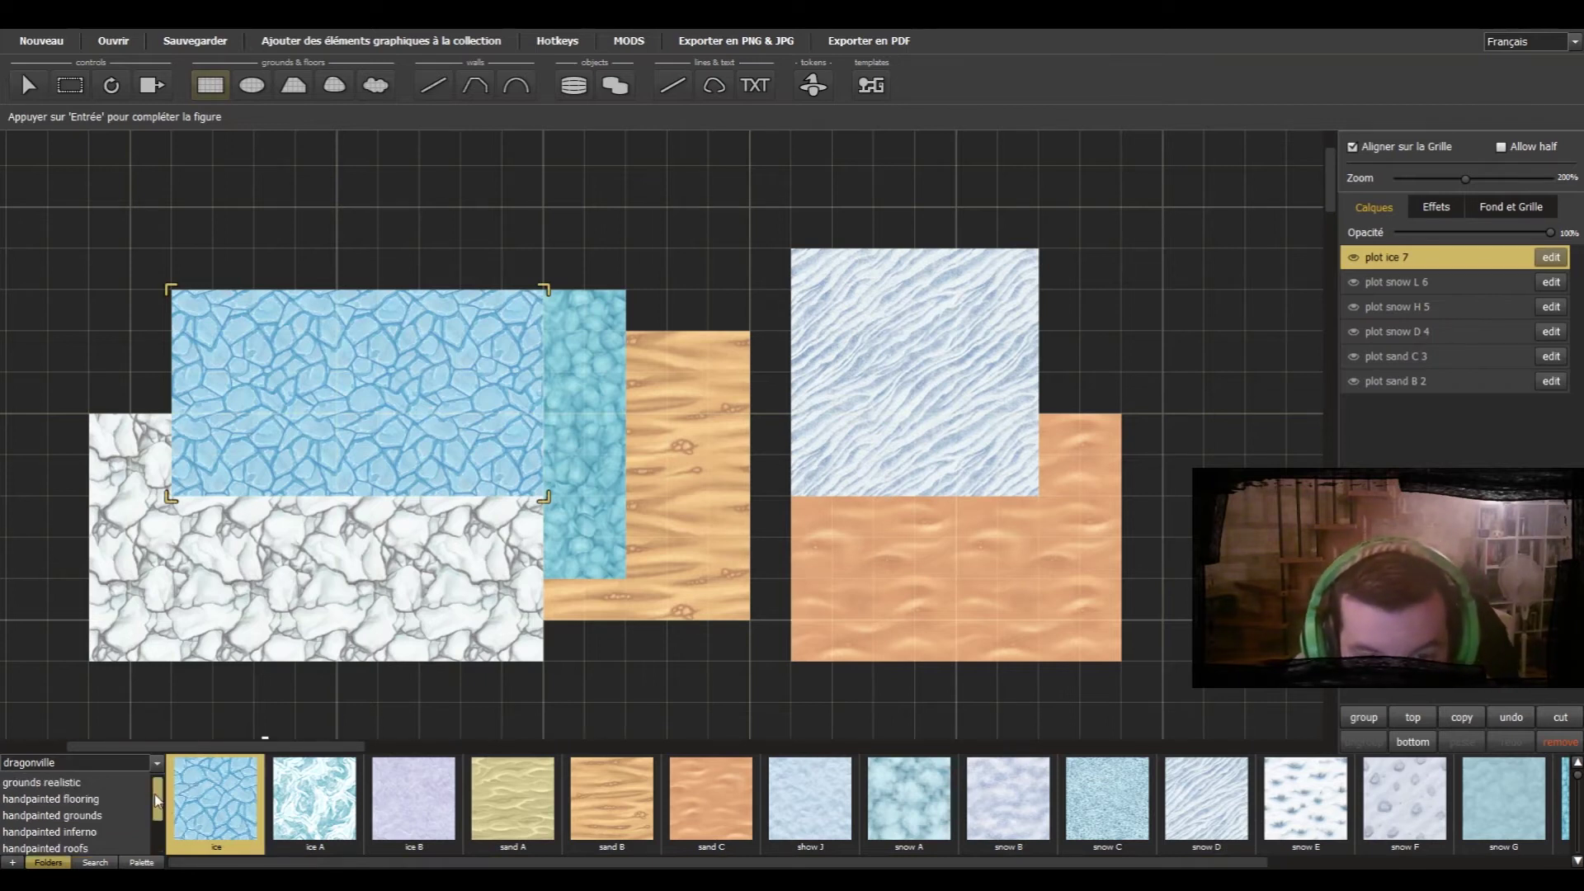
{"action": "left_click", "coordinate": [92, 785]}
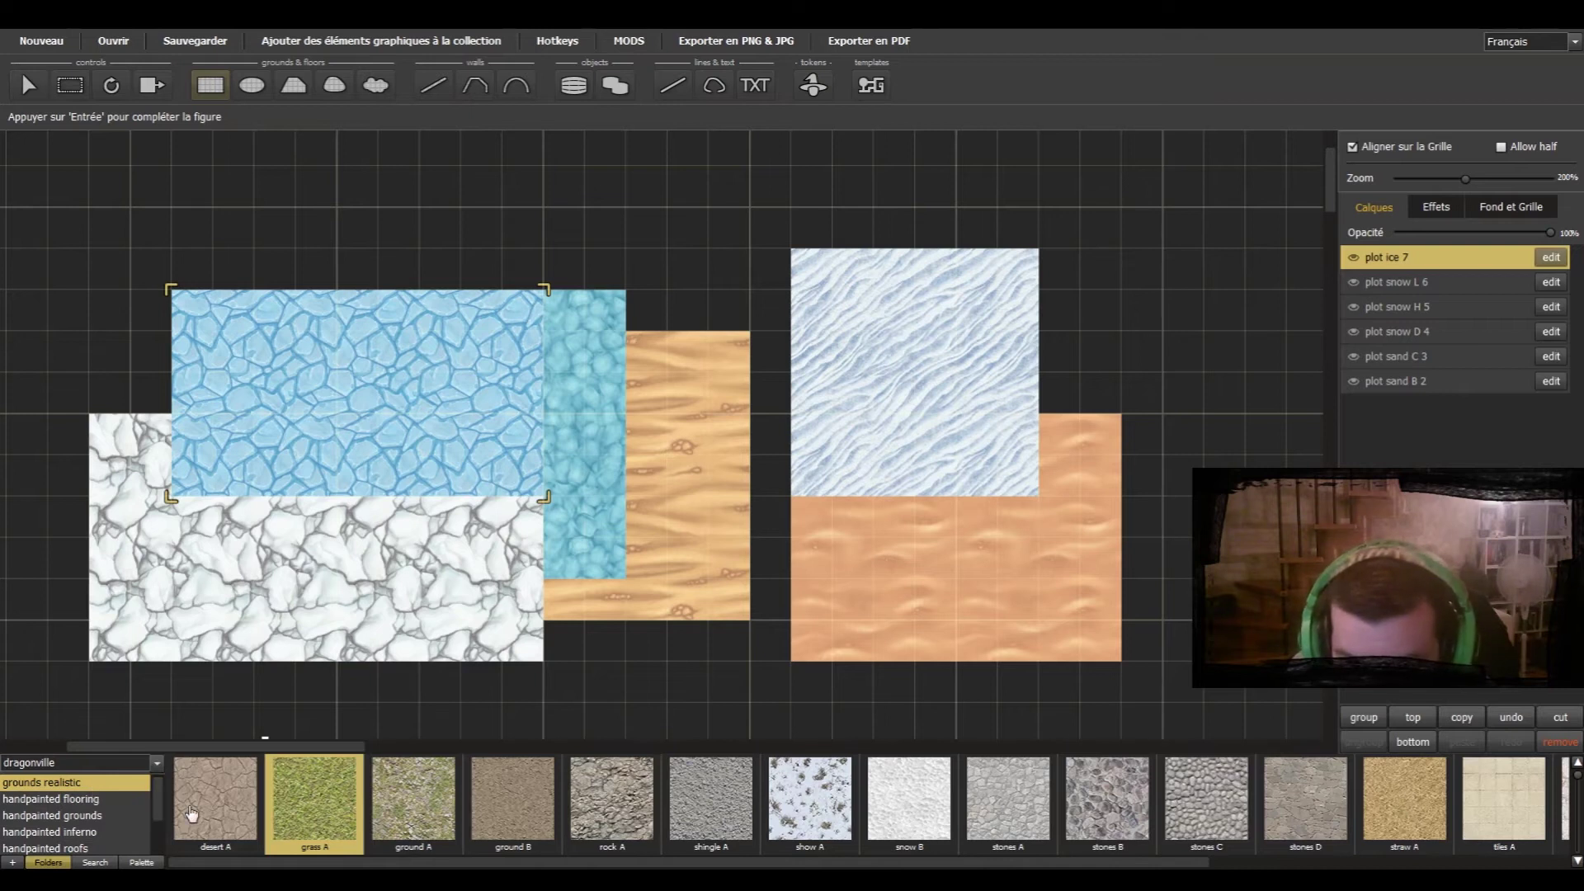
{"action": "left_click", "coordinate": [214, 798]}
{"action": "left_click", "coordinate": [379, 248]}
{"action": "left_click_drag", "start_coordinate": [386, 244], "coordinate": [784, 537]}
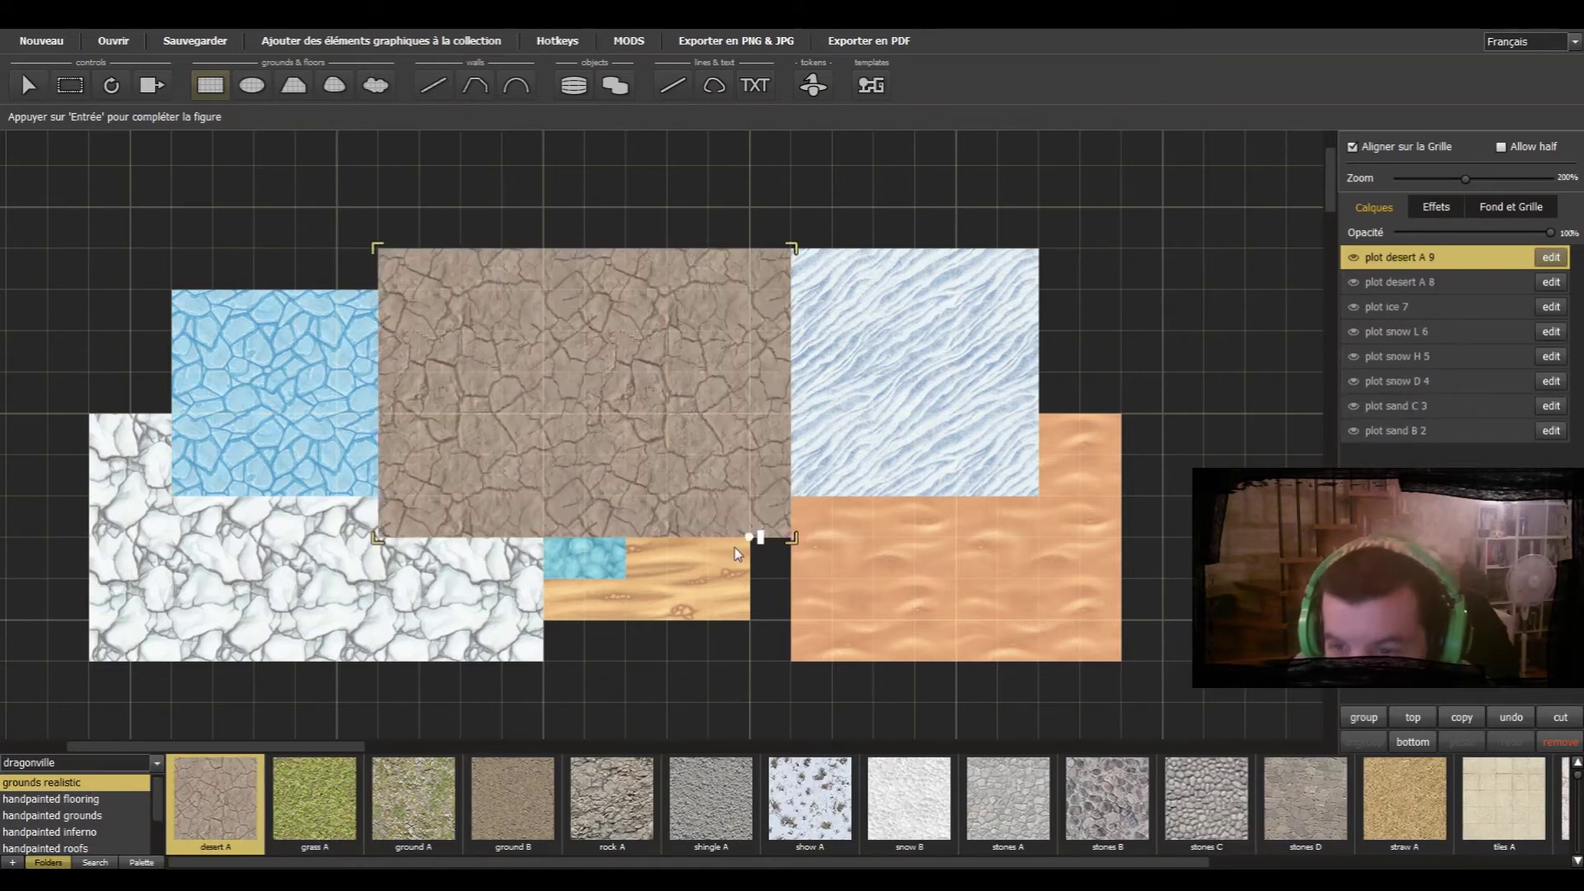
Step: Cover the sand C area with a rock A rectangle about 9 by 7 squares and snow D with stones B about 11 by 5
{"action": "left_click", "coordinate": [627, 795]}
{"action": "left_click_drag", "start_coordinate": [790, 414], "coordinate": [1172, 701]}
{"action": "left_click", "coordinate": [1103, 817]}
{"action": "left_click_drag", "start_coordinate": [1179, 408], "coordinate": [750, 206]}
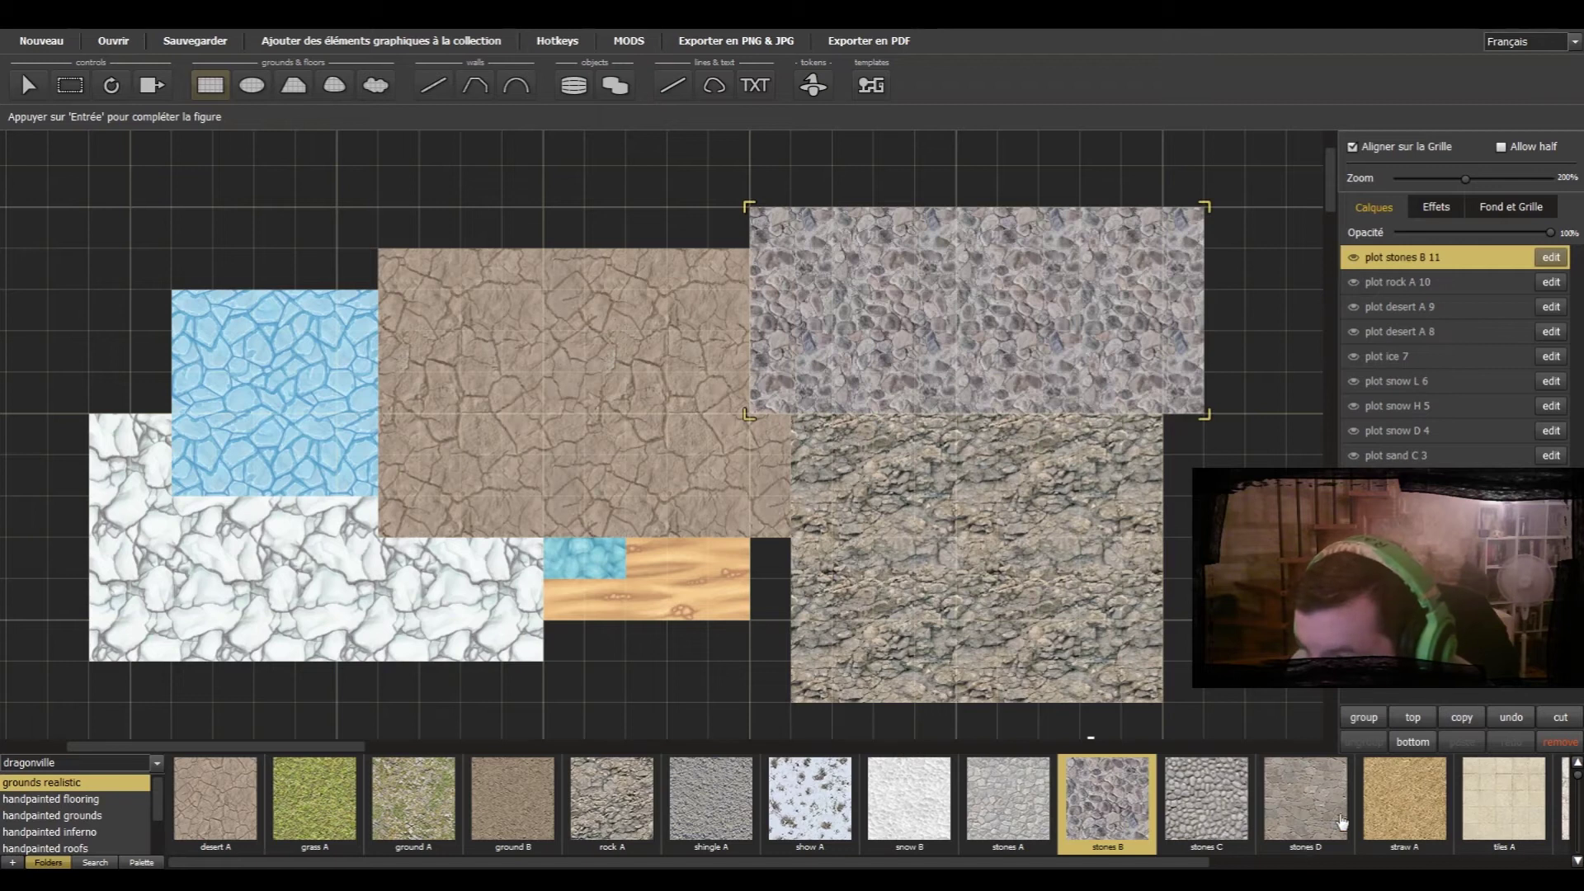
Step: Draw a tiles C rectangle of about 13 by 7 squares overlapping the desert A, stones B and rock A areas
{"action": "scroll", "coordinate": [1319, 816], "scroll_direction": "down", "scroll_amount": 6}
{"action": "left_click", "coordinate": [1216, 836]}
{"action": "left_click_drag", "start_coordinate": [1203, 577], "coordinate": [666, 289]}
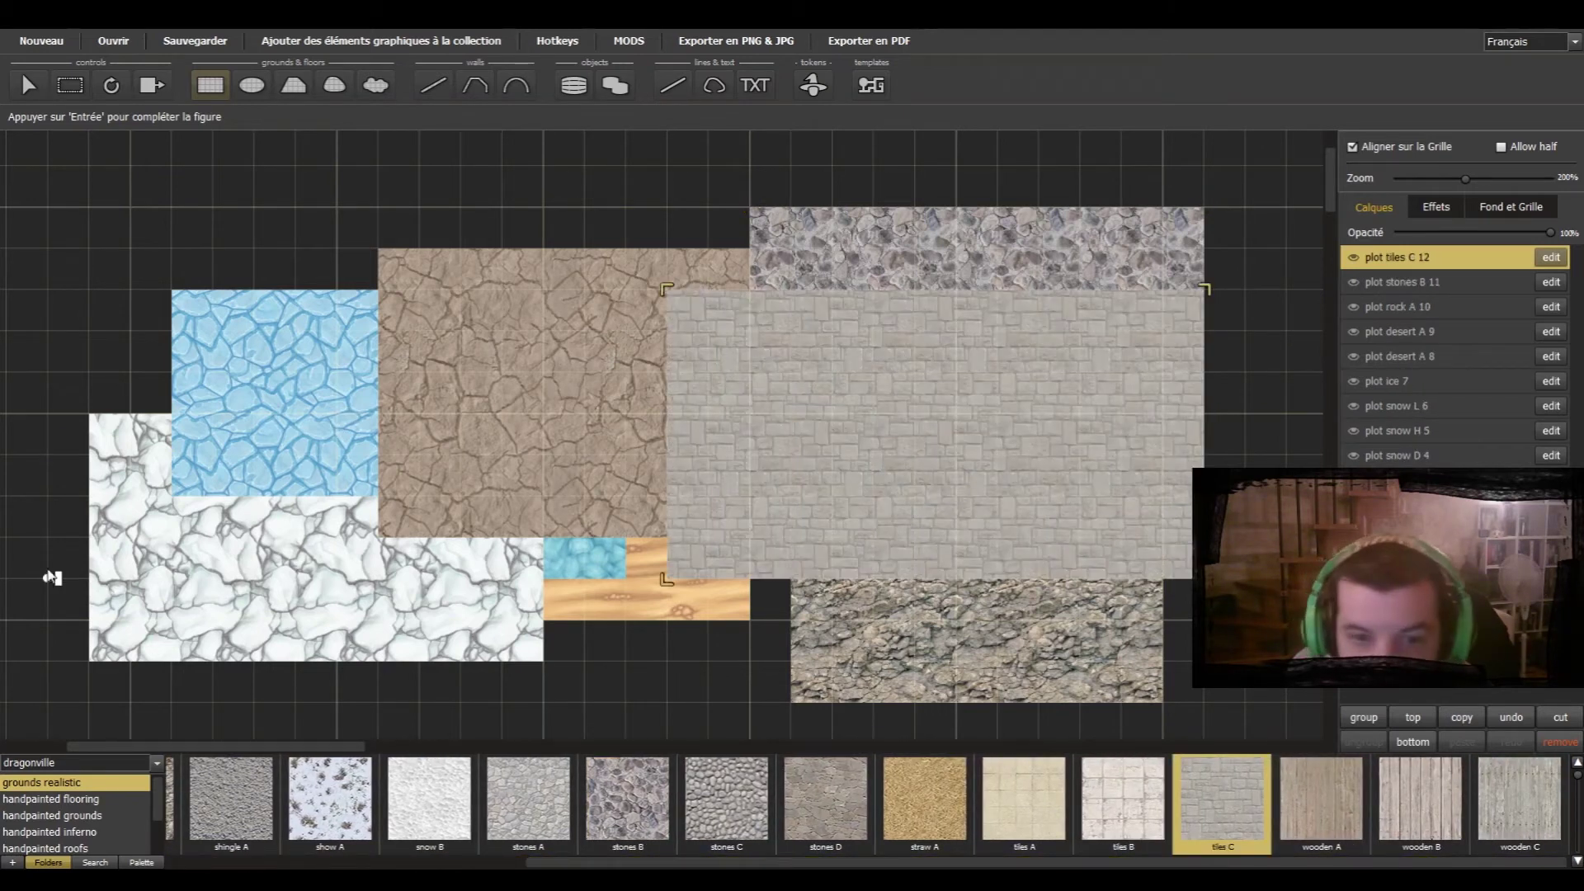
Step: Draw a flooring E rectangle from the handpainted flooring textures, about 10 by 6 squares, over the ice and snow L areas
{"action": "left_click", "coordinate": [62, 798]}
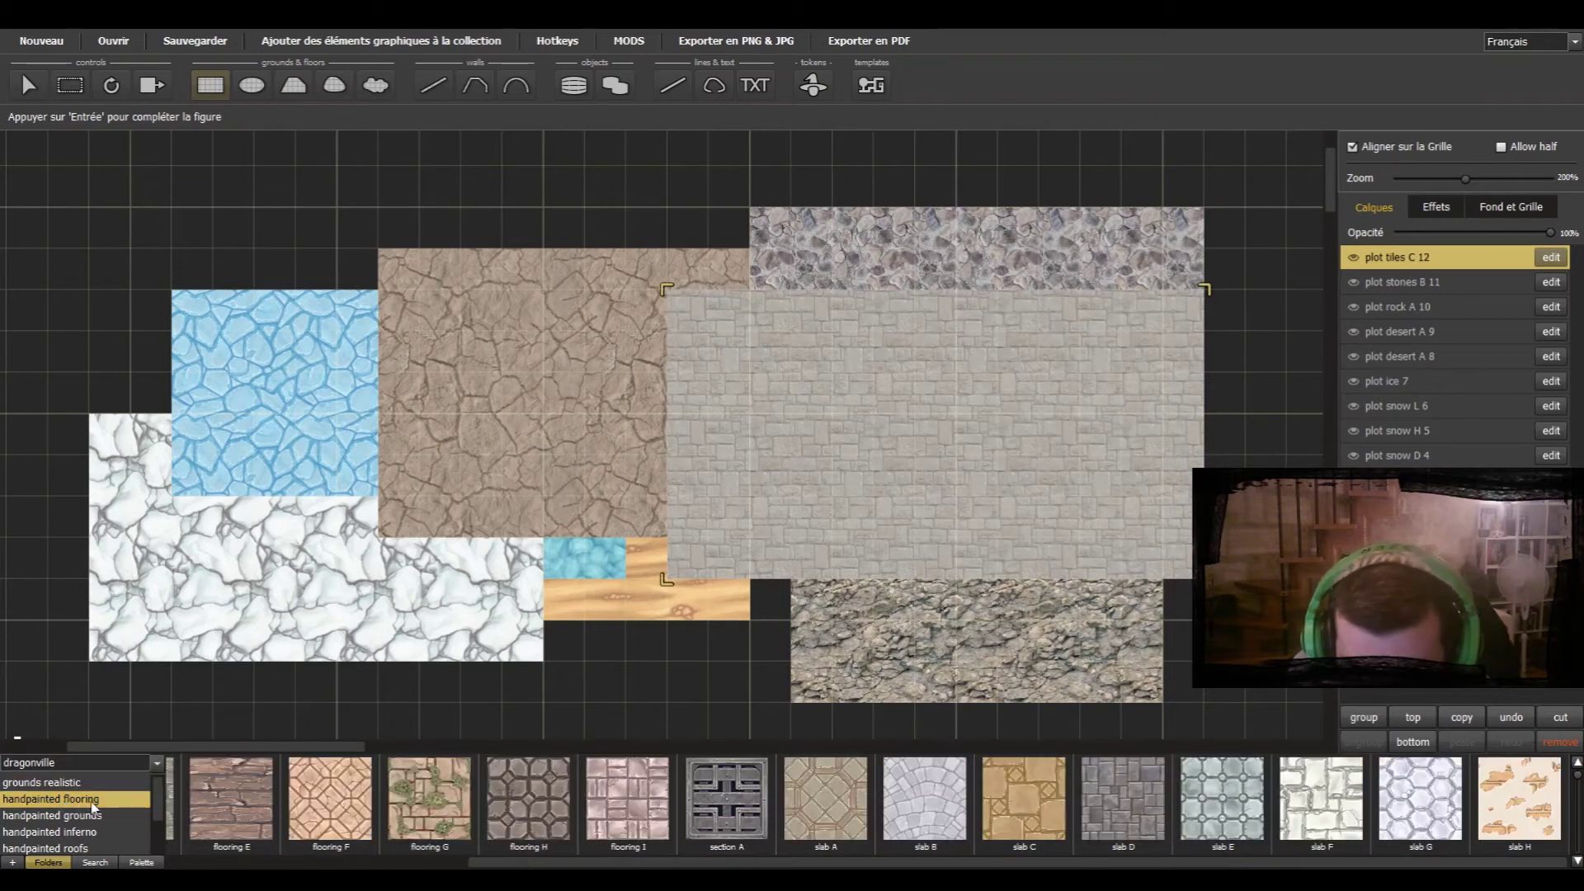
{"action": "left_click", "coordinate": [215, 801]}
{"action": "left_click_drag", "start_coordinate": [145, 346], "coordinate": [544, 581]}
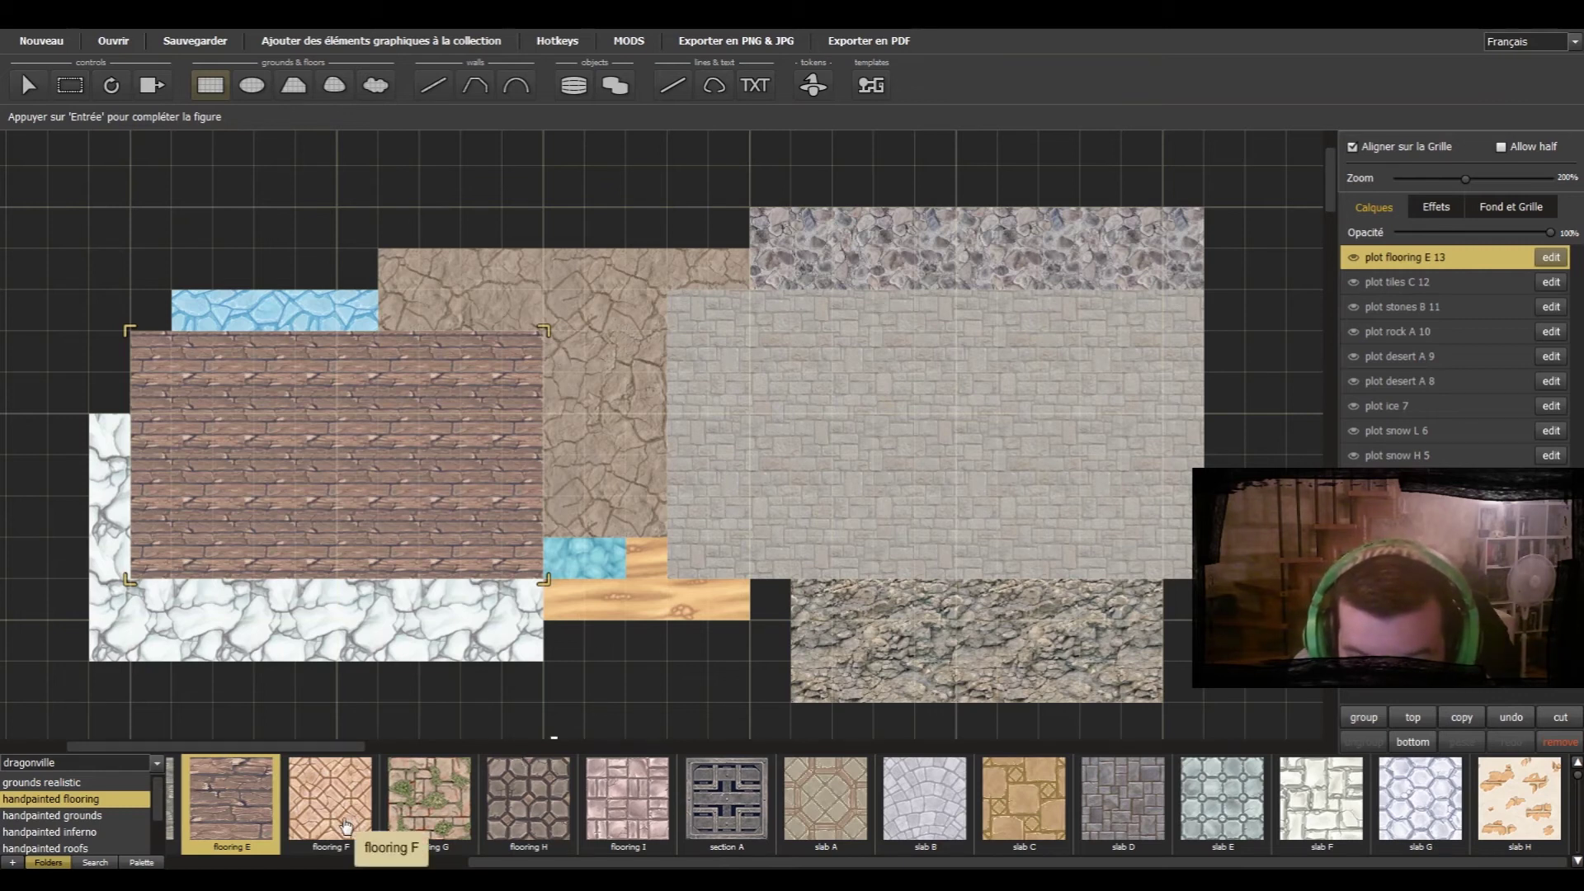
Step: Draw a flooring G rectangle of about 8 by 7 squares beside flooring E, and a section A rectangle of the same size beside it
{"action": "left_click", "coordinate": [429, 798]}
{"action": "left_click_drag", "start_coordinate": [547, 373], "coordinate": [877, 661]}
{"action": "left_click", "coordinate": [726, 798]}
{"action": "left_click_drag", "start_coordinate": [875, 414], "coordinate": [1206, 702]}
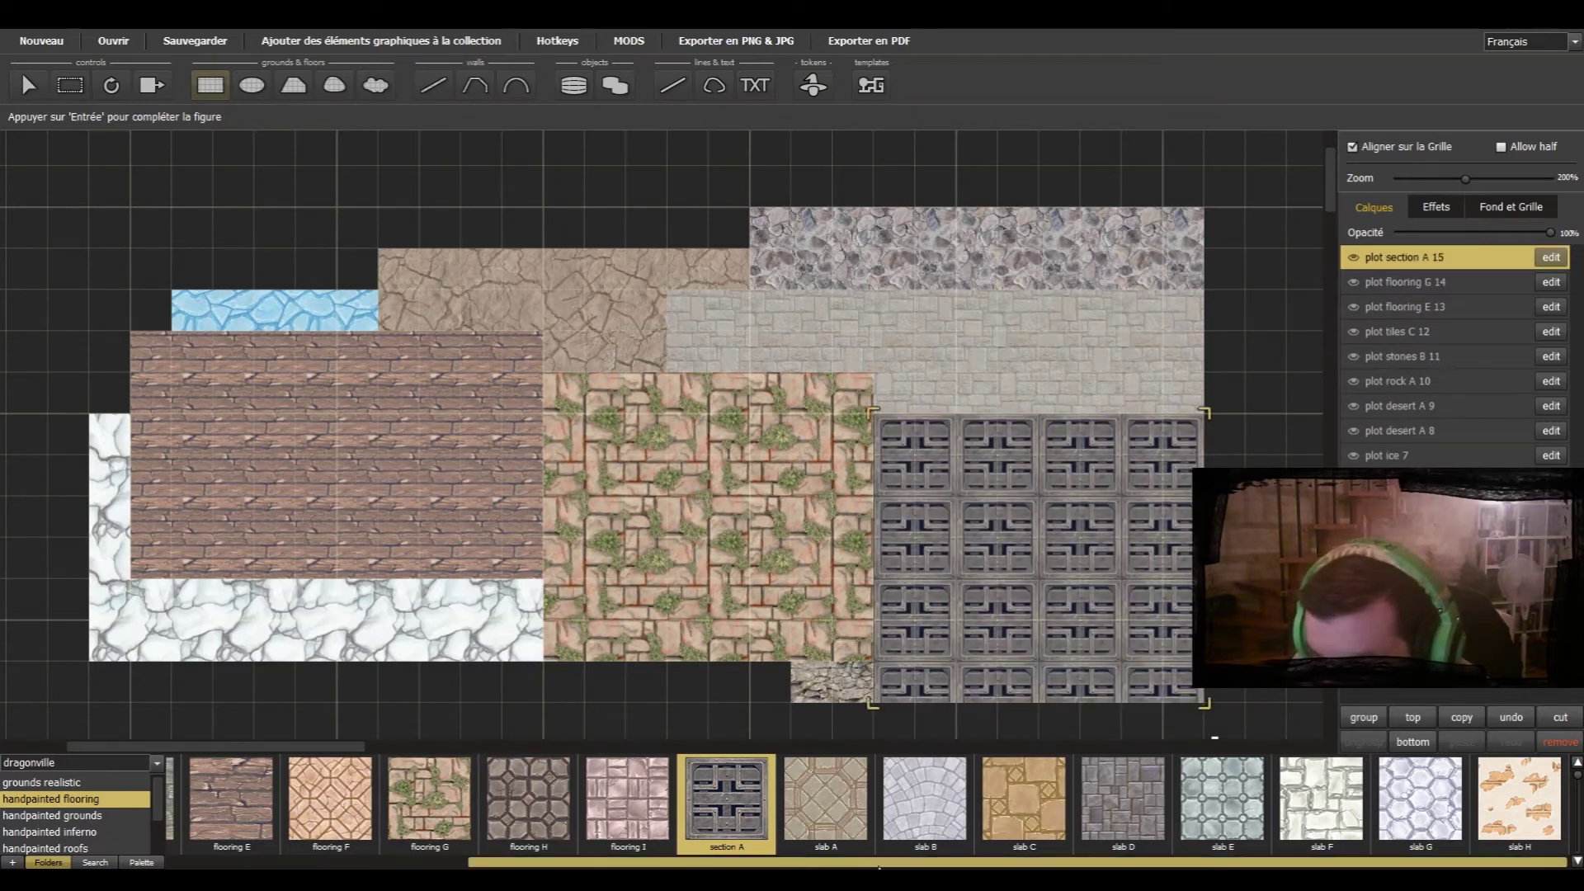
Step: Draw overlapping rectangles from the handpainted grounds: dirt E about 11 by 8 squares, dirt F about 13 by 9 and dirt J about 6 by 8
{"action": "left_click", "coordinate": [106, 813]}
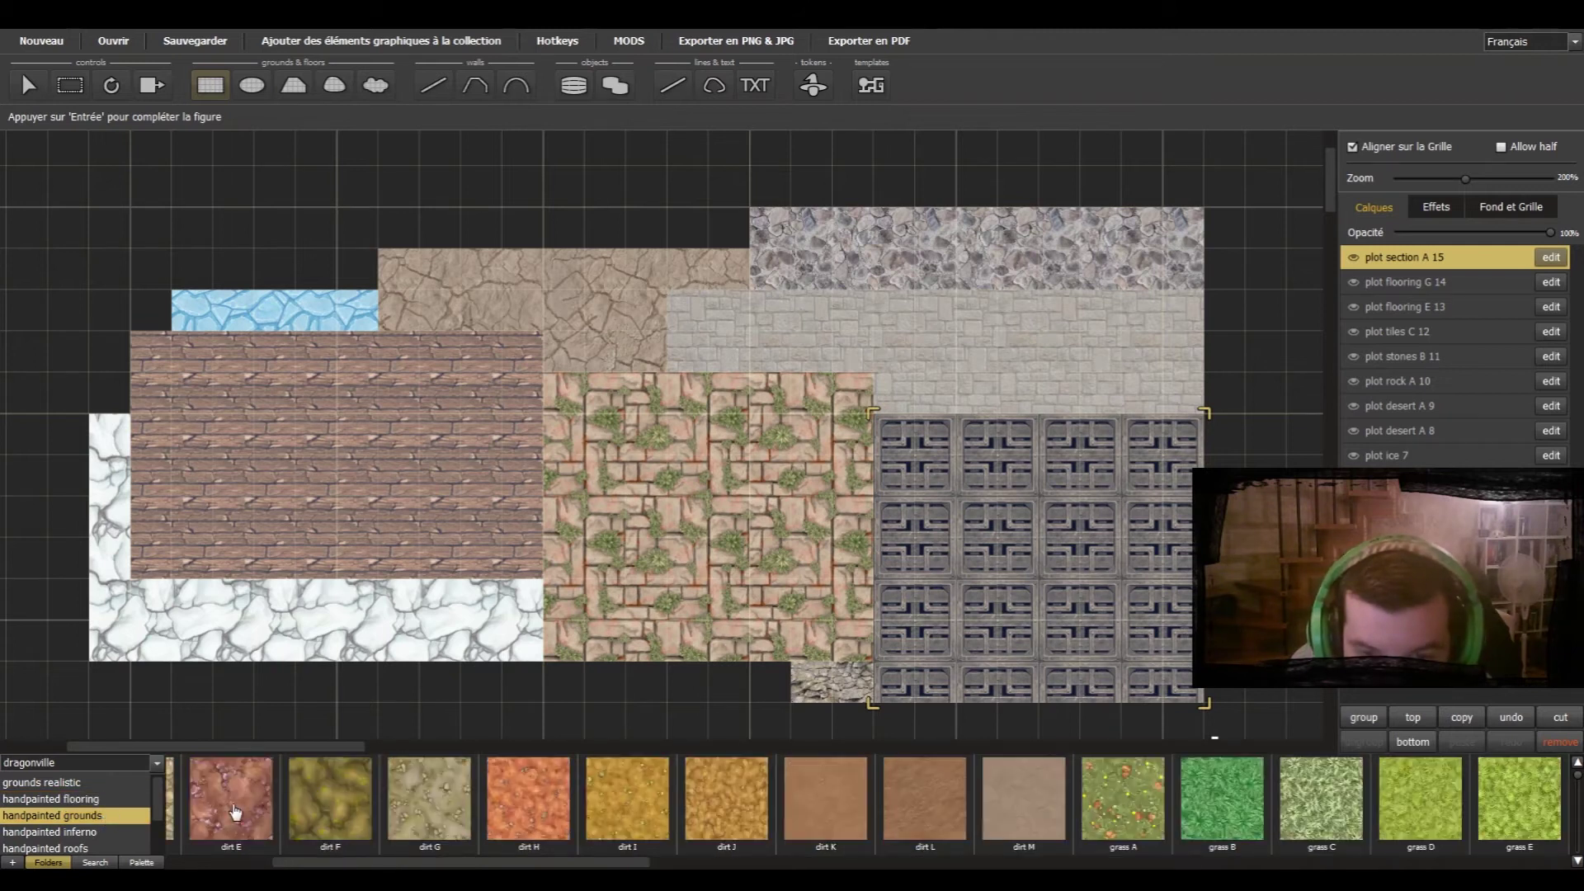
{"action": "left_click_drag", "start_coordinate": [503, 282], "coordinate": [955, 579]}
{"action": "left_click", "coordinate": [335, 814]}
{"action": "left_click_drag", "start_coordinate": [354, 272], "coordinate": [883, 620]}
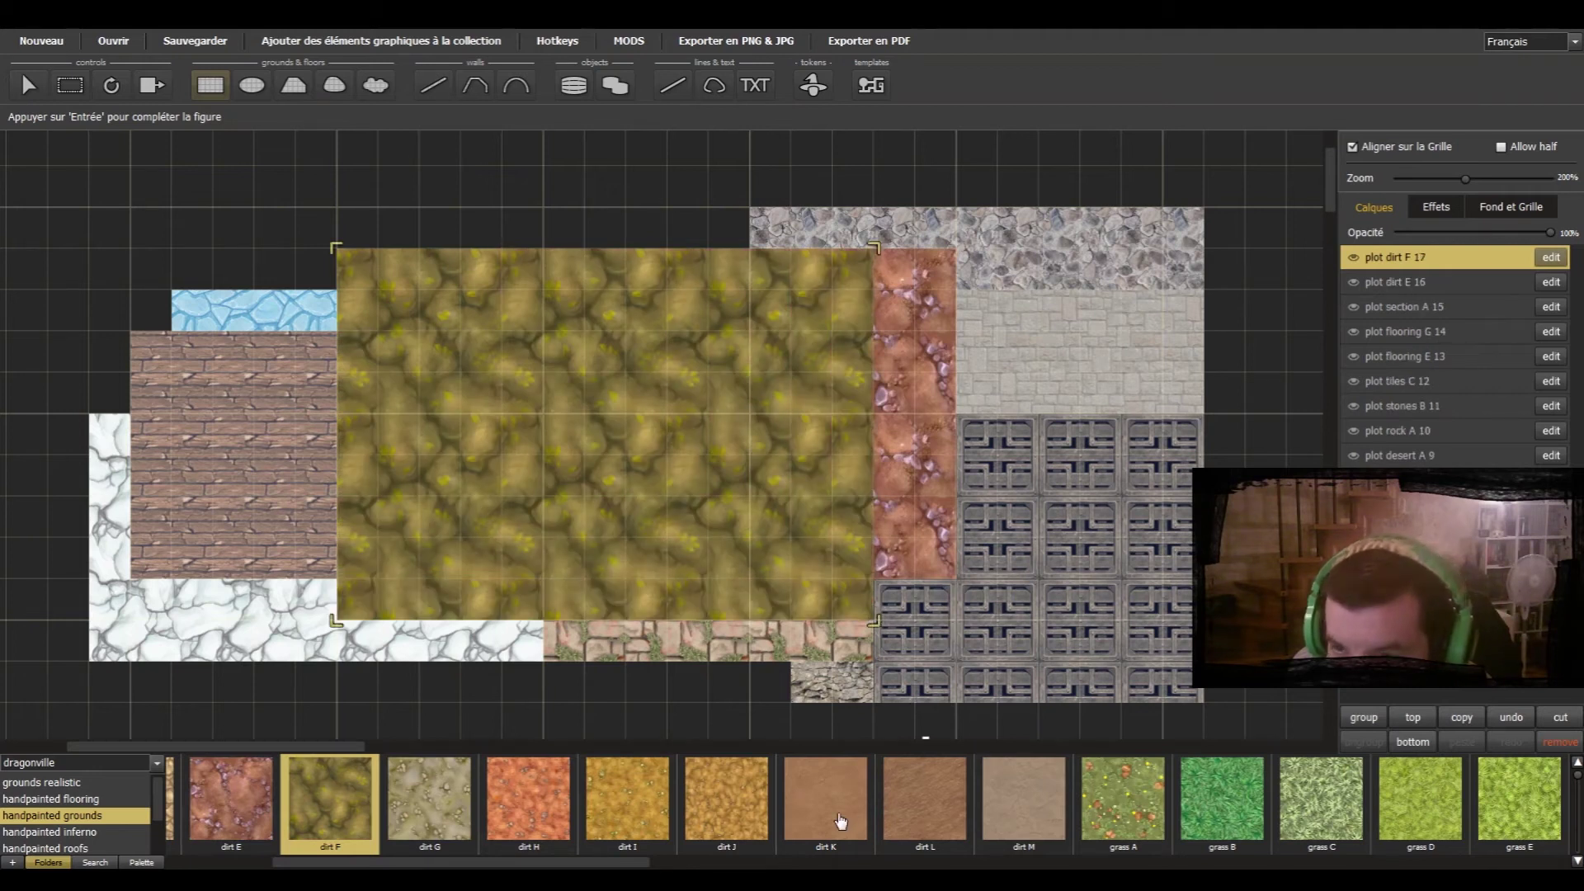
{"action": "left_click", "coordinate": [726, 800]}
{"action": "left_click_drag", "start_coordinate": [1027, 577], "coordinate": [788, 246]}
Step: Draw a grass A rectangle of about 12 by 8 squares over dirt J and a grass B one of about 12 by 7 over flooring E
{"action": "left_click", "coordinate": [1122, 798]}
{"action": "left_click_drag", "start_coordinate": [1157, 614], "coordinate": [668, 290]}
{"action": "left_click", "coordinate": [1226, 790]}
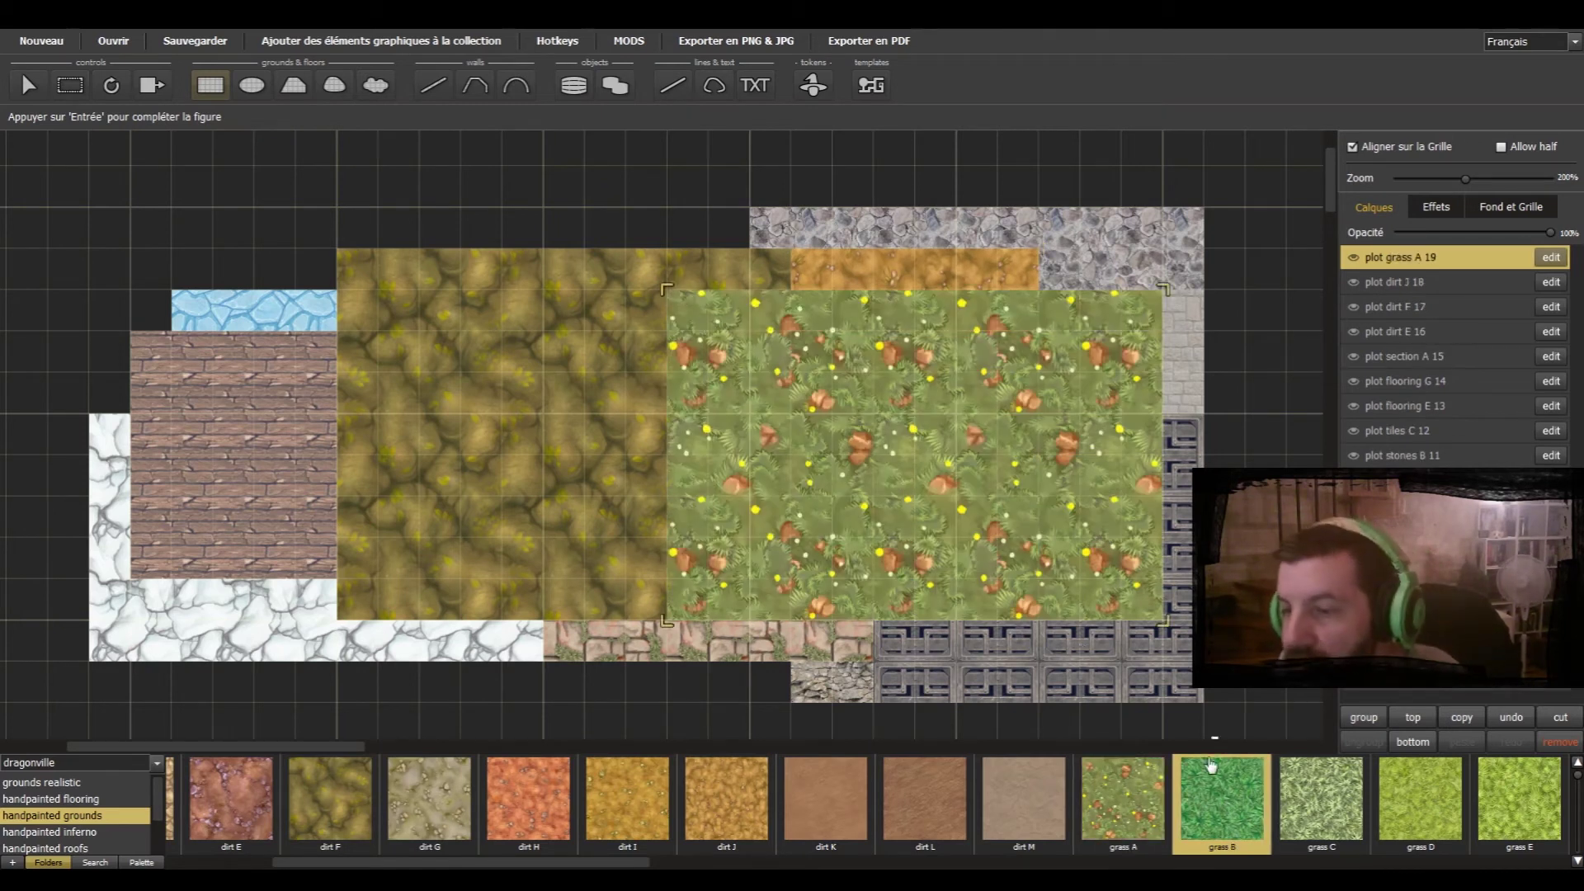
{"action": "left_click_drag", "start_coordinate": [126, 212], "coordinate": [612, 516]}
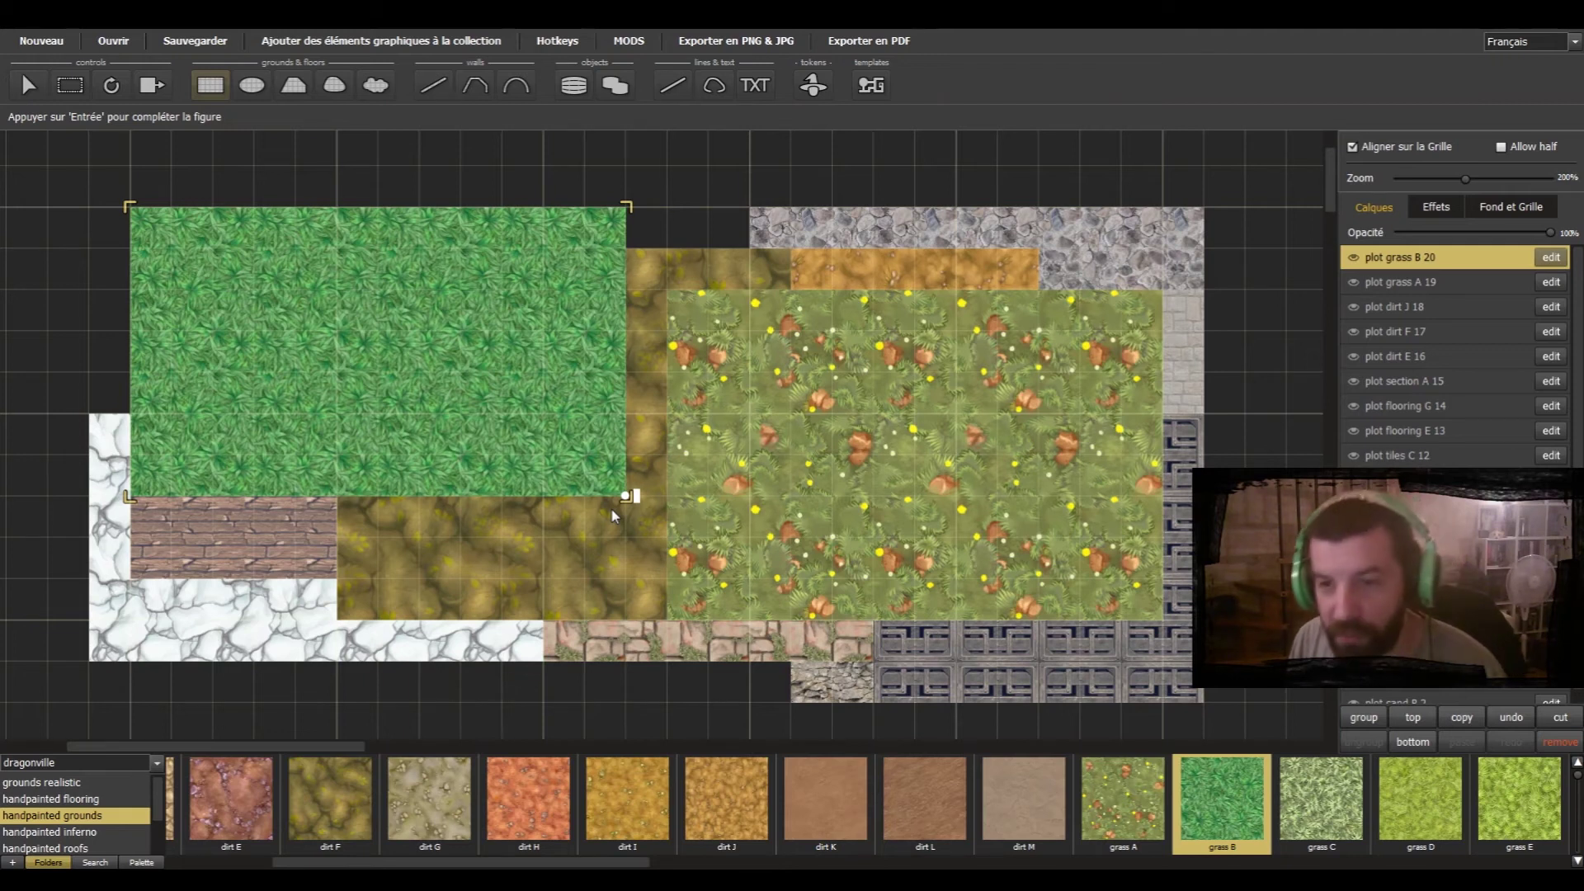
Step: Browse the floor textures in dragonville's natural folder and in the grim & inky and taboo-tech collections
{"action": "scroll", "coordinate": [74, 817], "scroll_direction": "down", "scroll_amount": 2}
{"action": "left_click", "coordinate": [84, 829]}
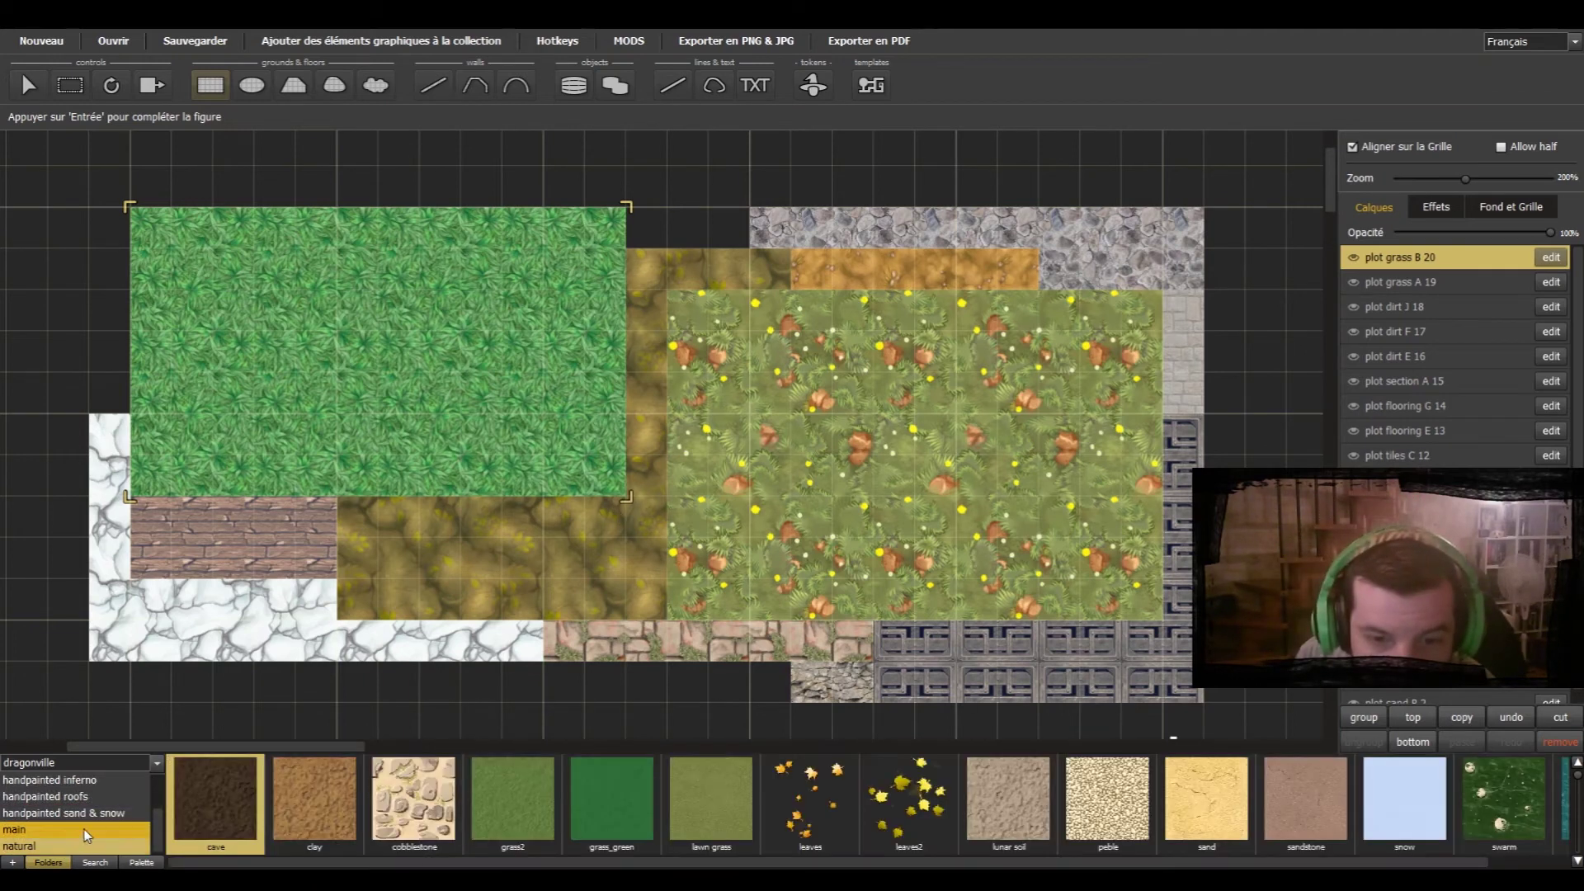
{"action": "left_click", "coordinate": [156, 763]}
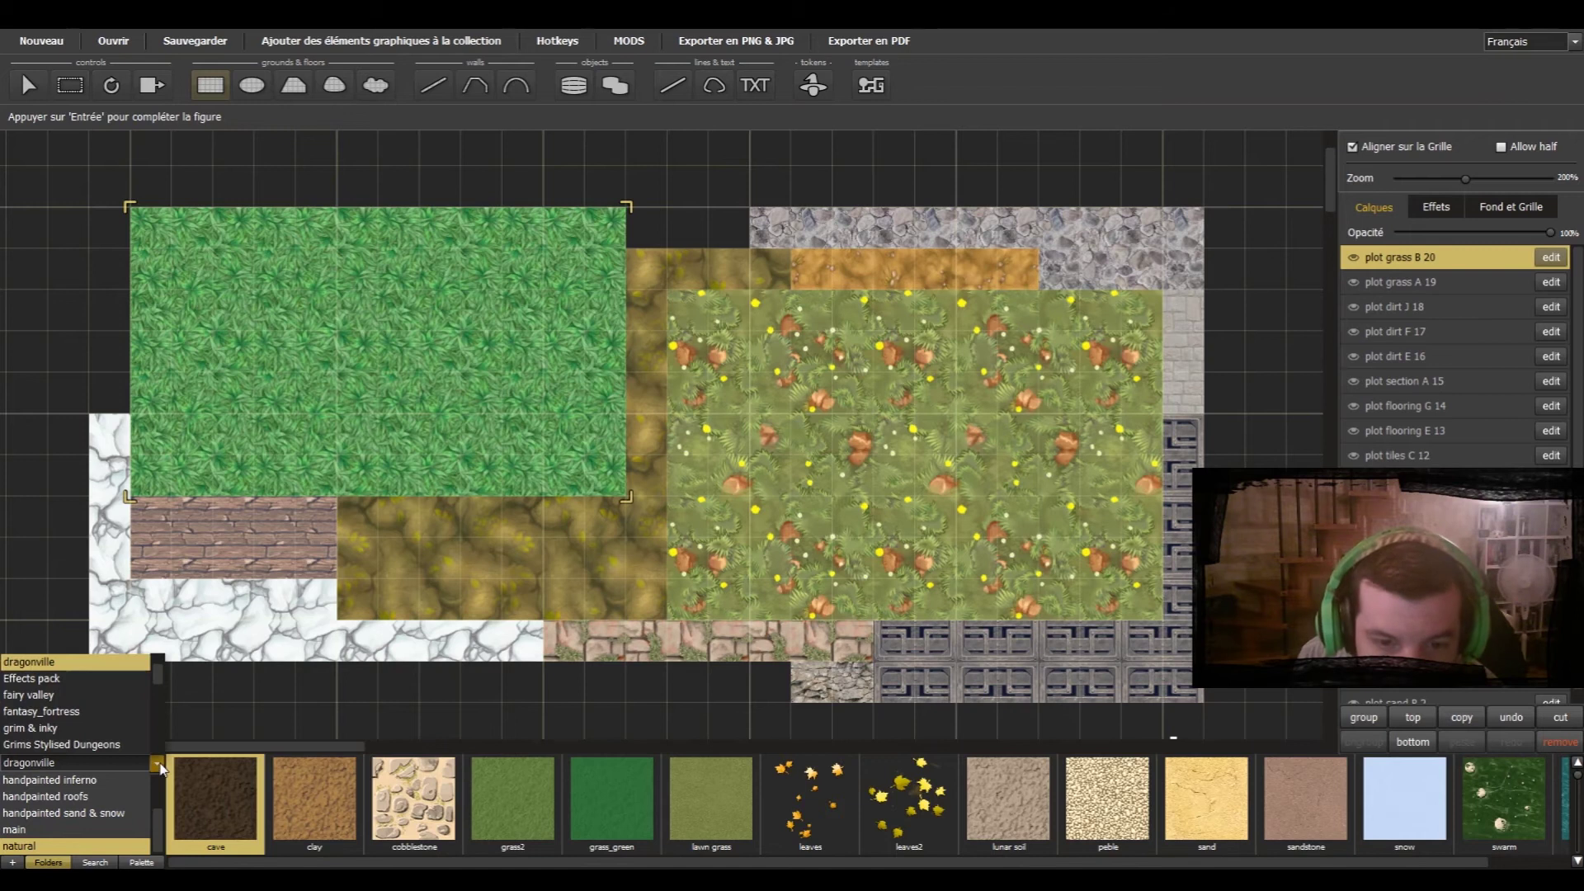
{"action": "left_click", "coordinate": [116, 729]}
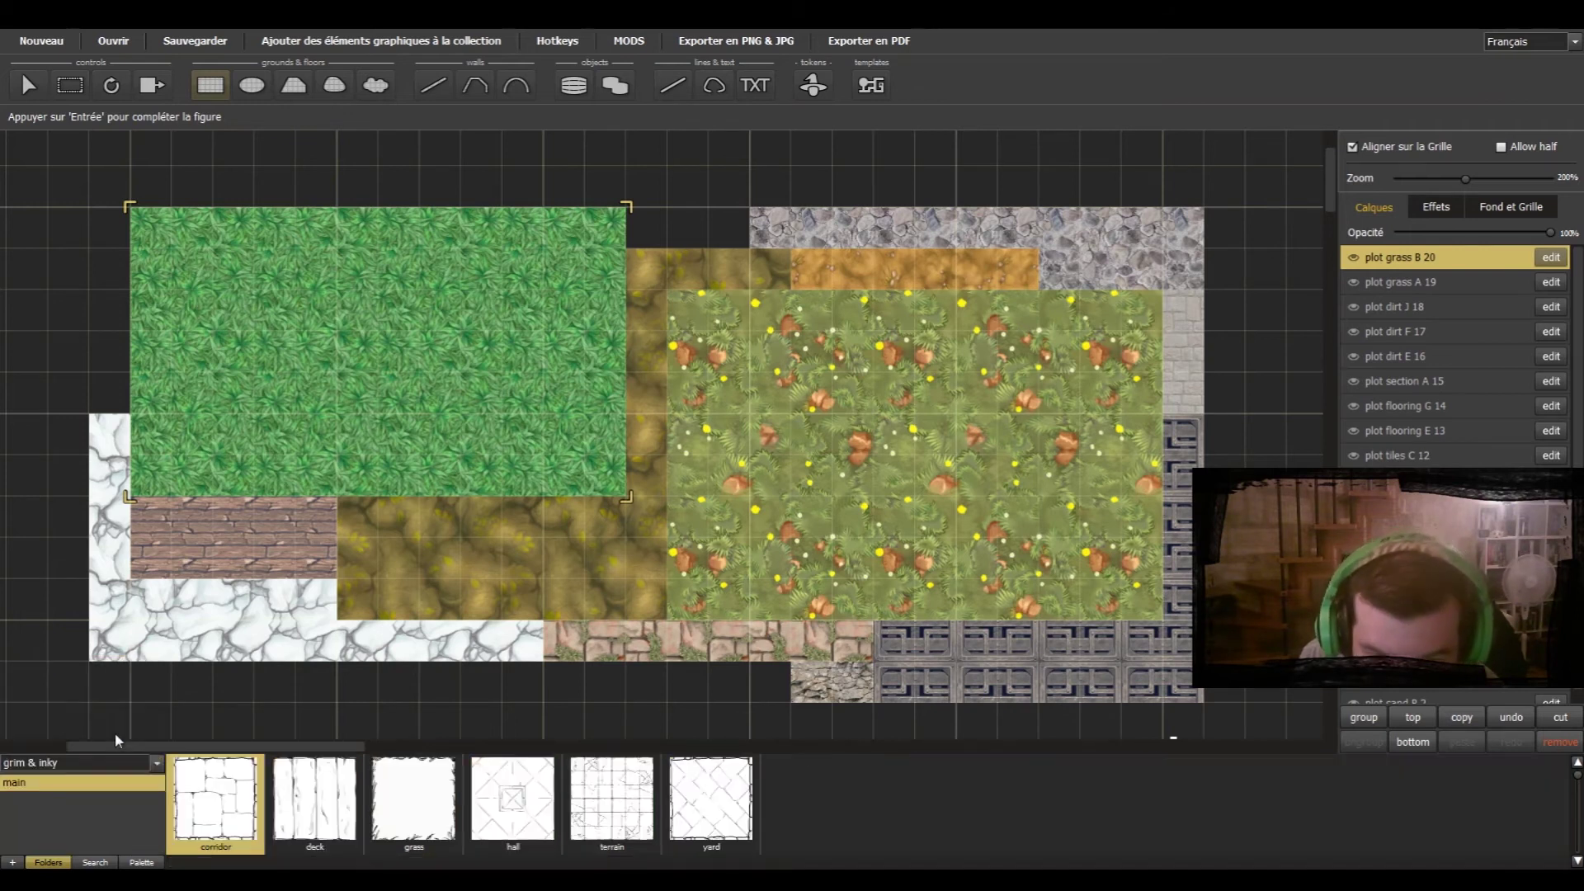
{"action": "left_click", "coordinate": [116, 762]}
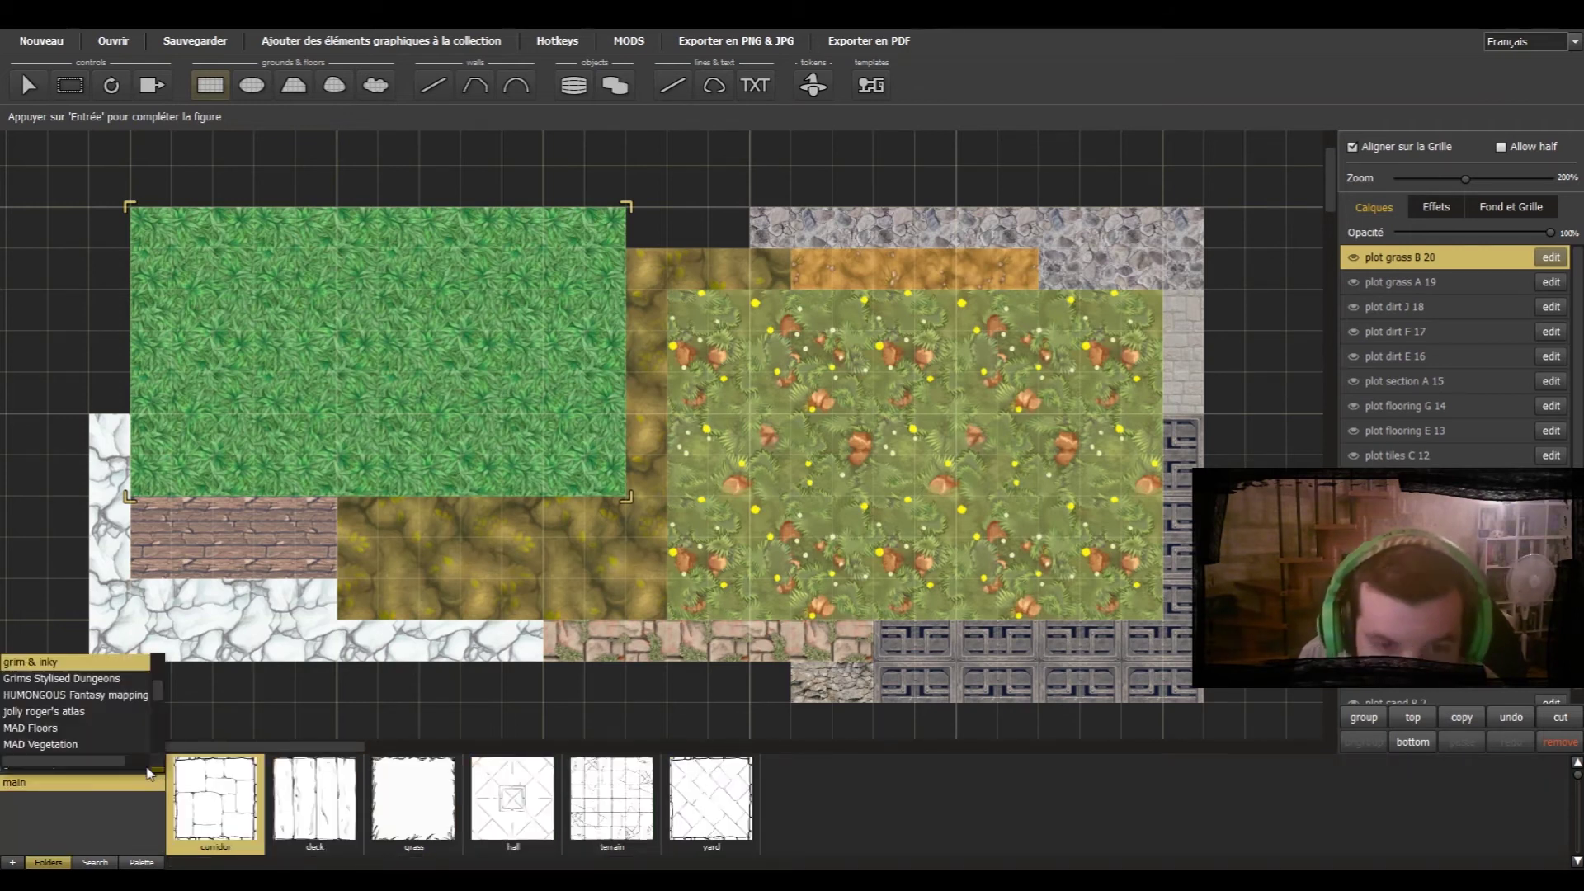
{"action": "scroll", "coordinate": [99, 706], "scroll_direction": "up", "scroll_amount": 1}
{"action": "scroll", "coordinate": [89, 703], "scroll_direction": "down", "scroll_amount": 3}
{"action": "left_click", "coordinate": [86, 696]}
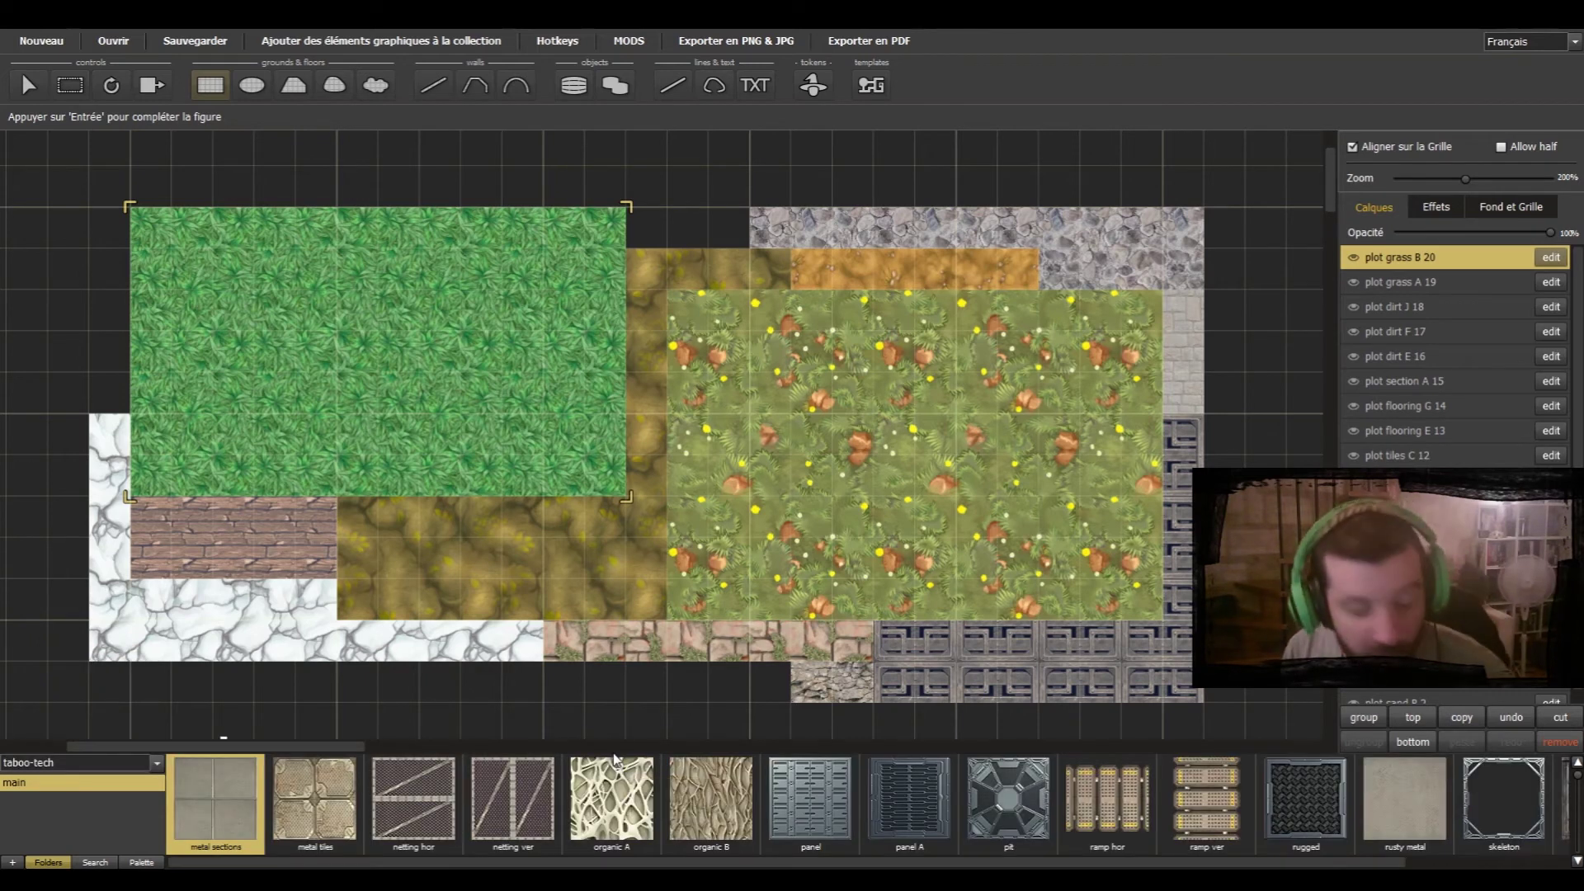
Step: Look through the floor textures of the x_pencil and URealms collections
{"action": "left_click", "coordinate": [157, 763]}
{"action": "left_click", "coordinate": [159, 764]}
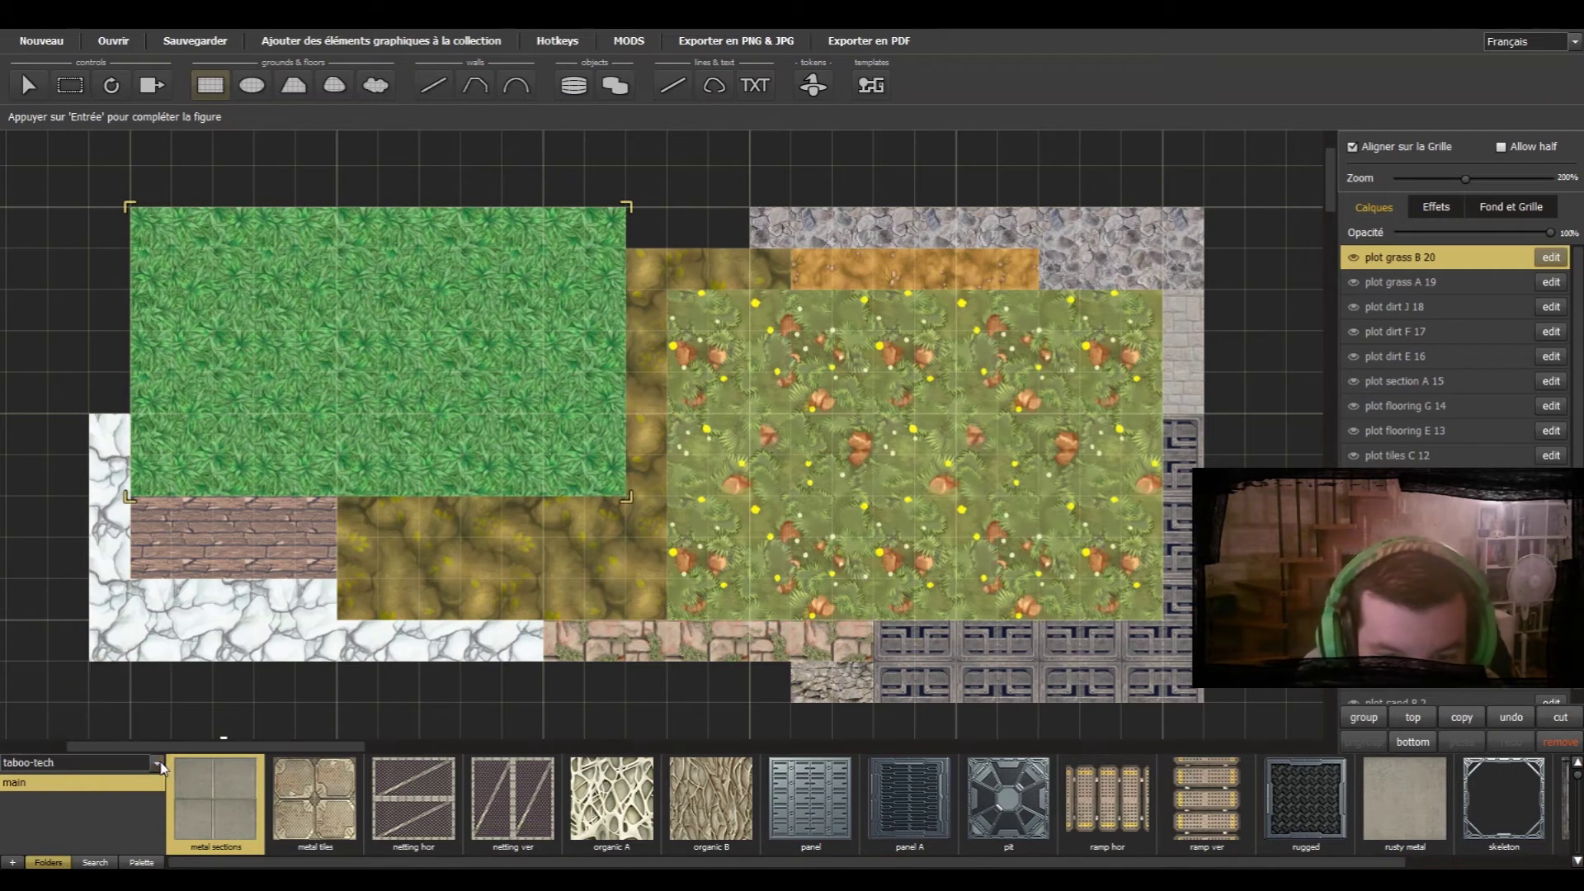
{"action": "left_click", "coordinate": [158, 765]}
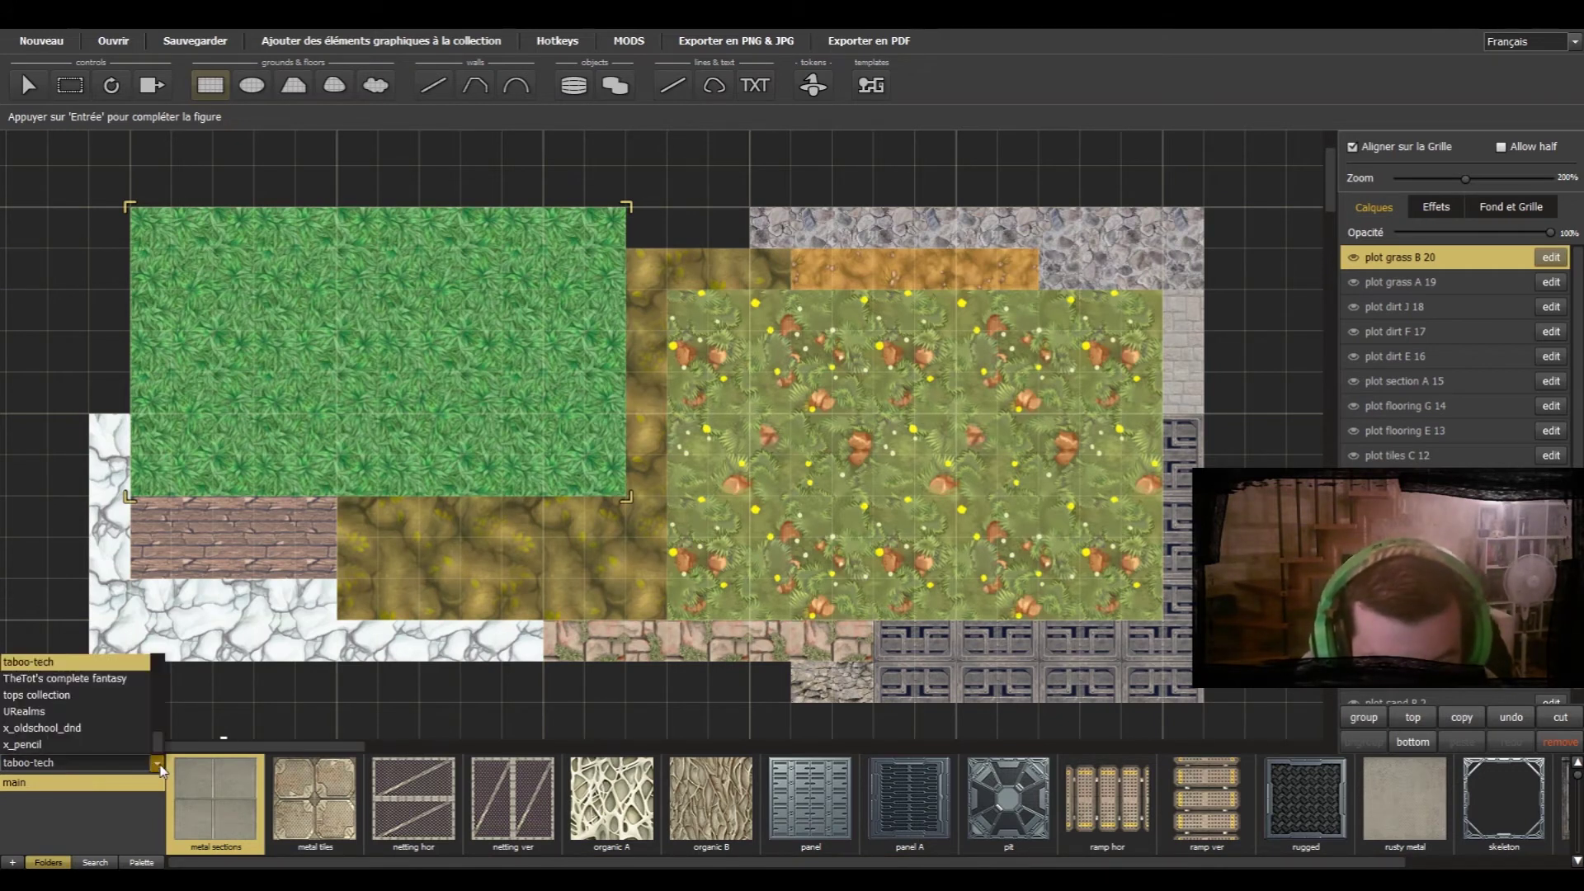
{"action": "left_click", "coordinate": [130, 739]}
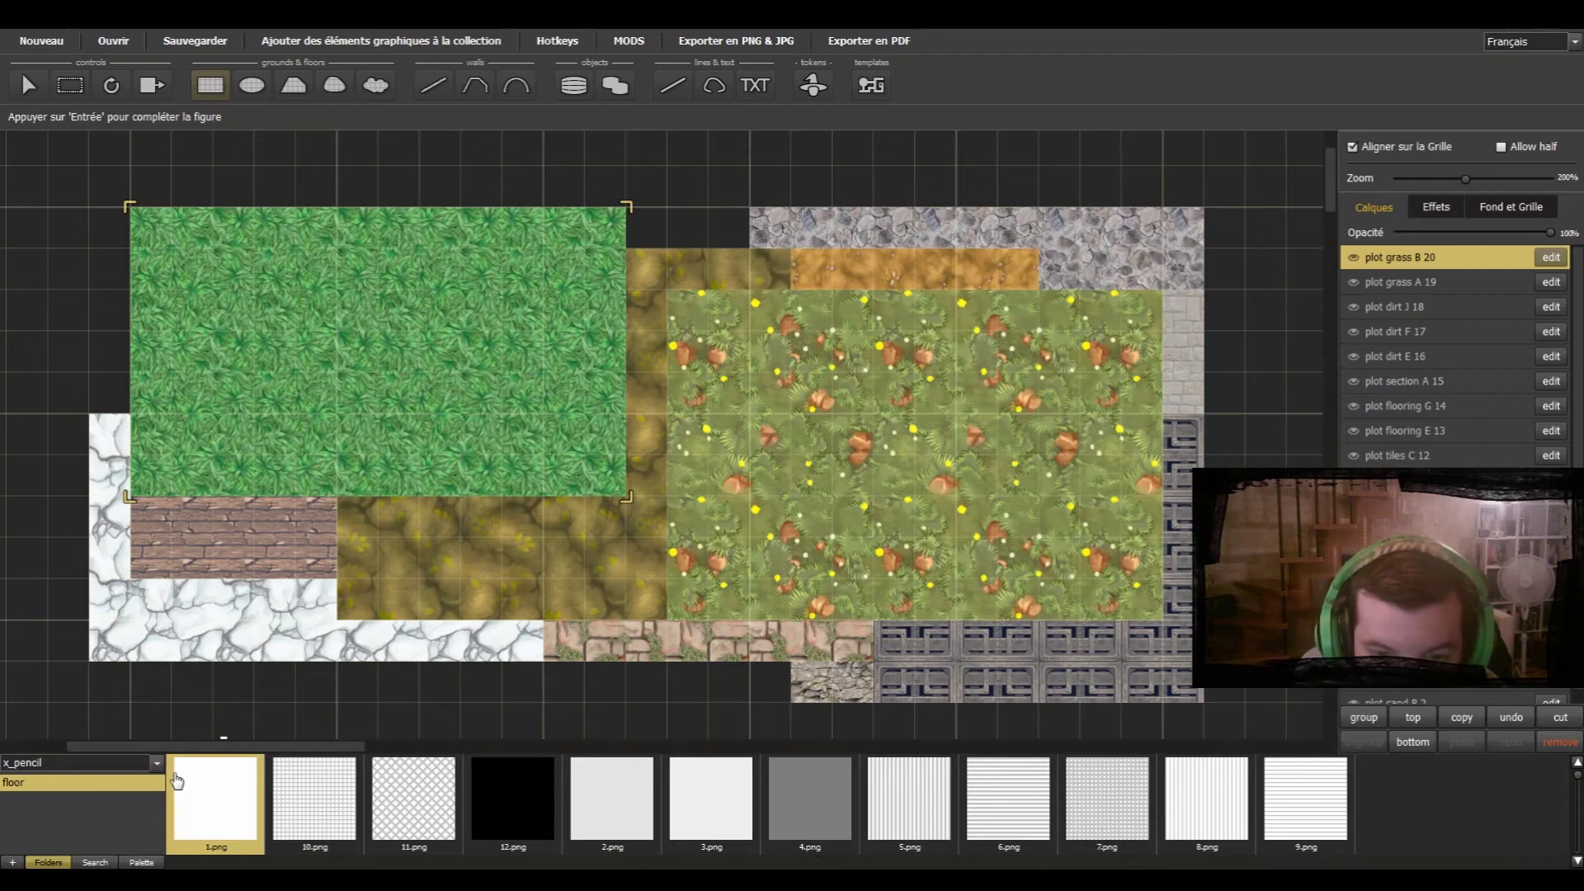
{"action": "left_click", "coordinate": [161, 766]}
{"action": "left_click", "coordinate": [88, 710]}
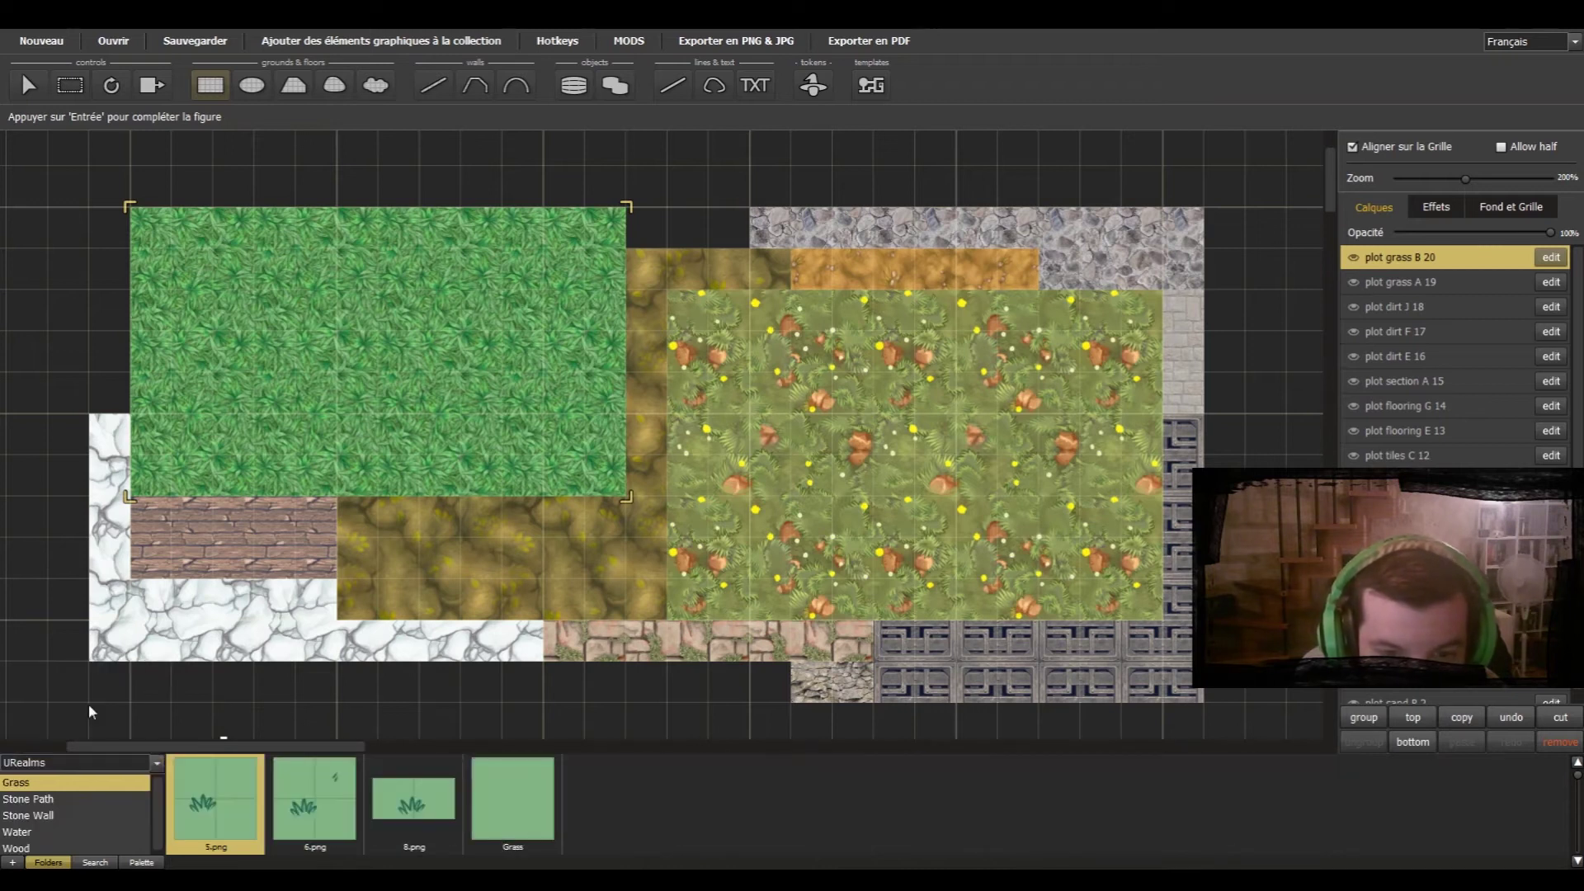
{"action": "left_click", "coordinate": [151, 762]}
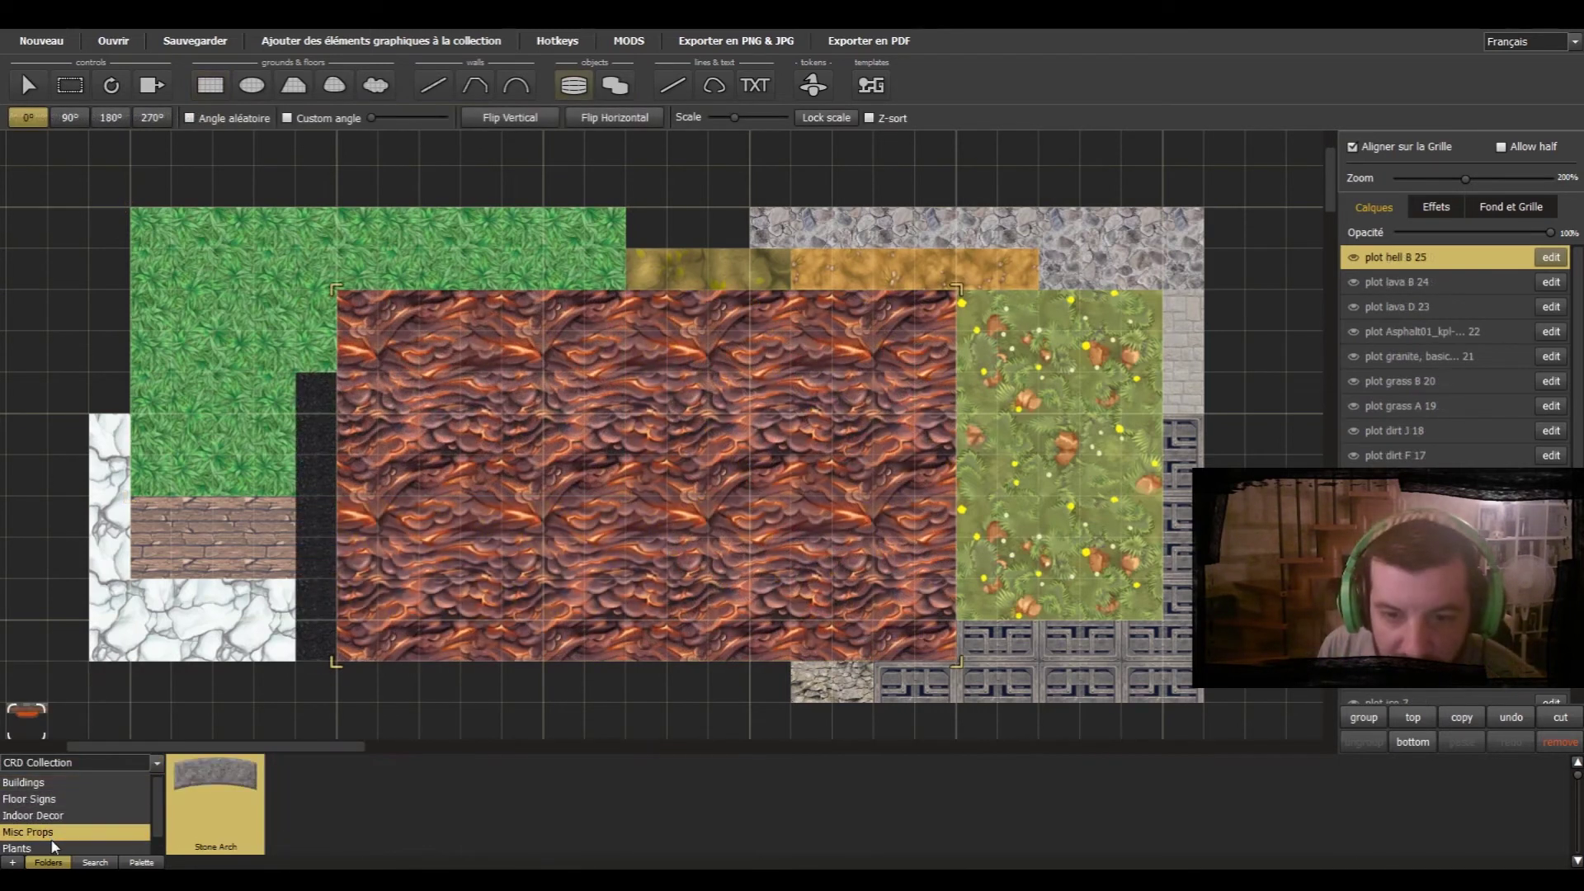
Step: Look through the object folders of the CRD Collection, from Indoor Decor to Rocks
{"action": "left_click", "coordinate": [48, 818]}
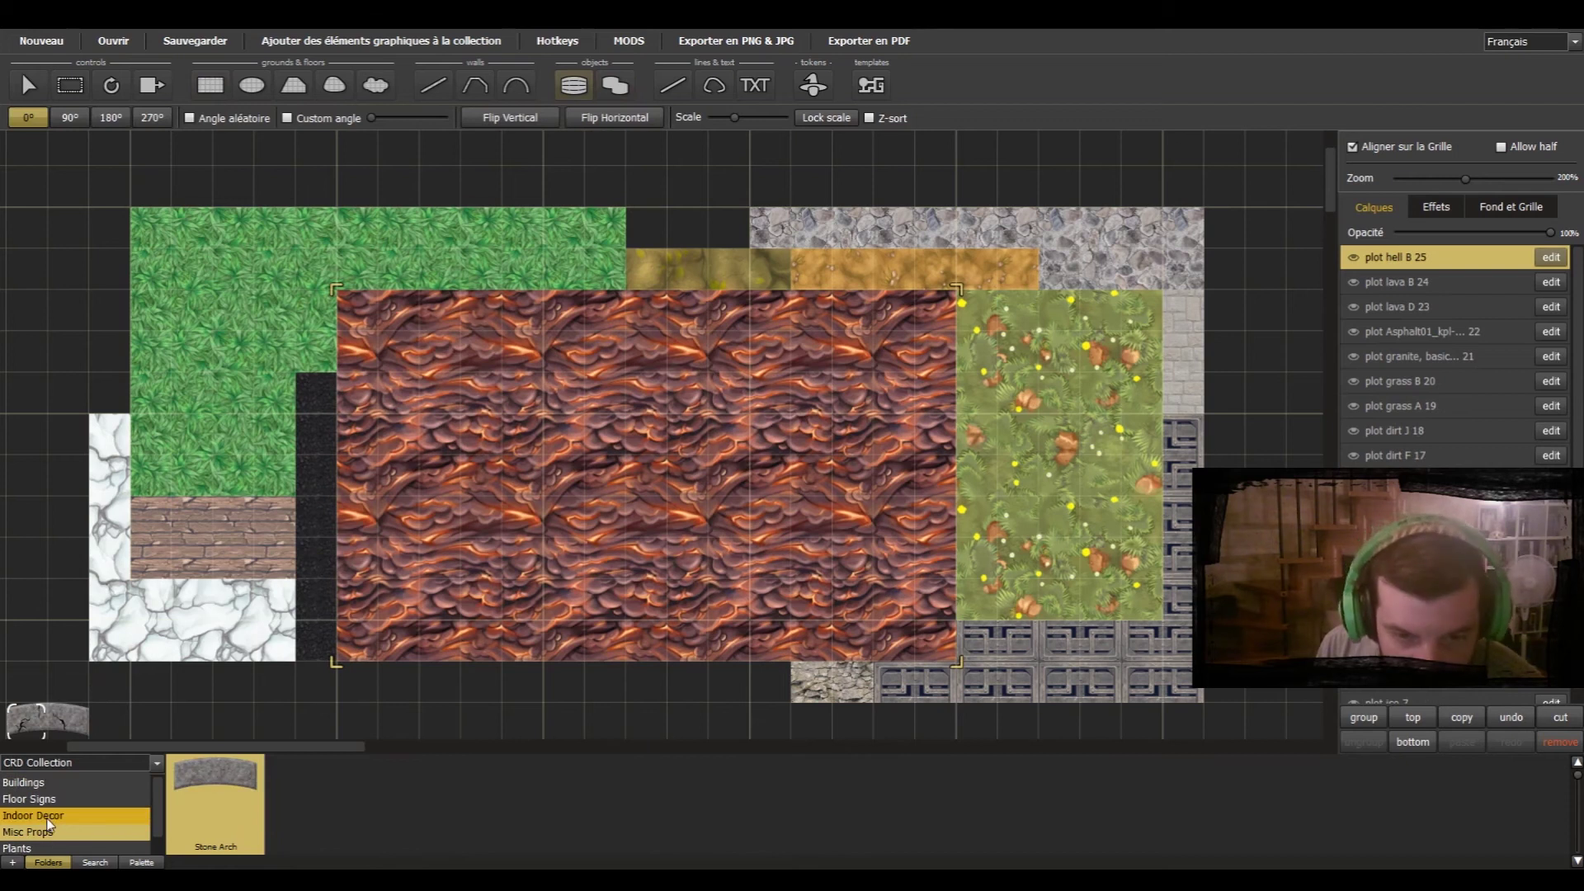
{"action": "scroll", "coordinate": [48, 823], "scroll_direction": "down", "scroll_amount": 1}
{"action": "left_click", "coordinate": [50, 828]}
{"action": "left_click", "coordinate": [51, 844]}
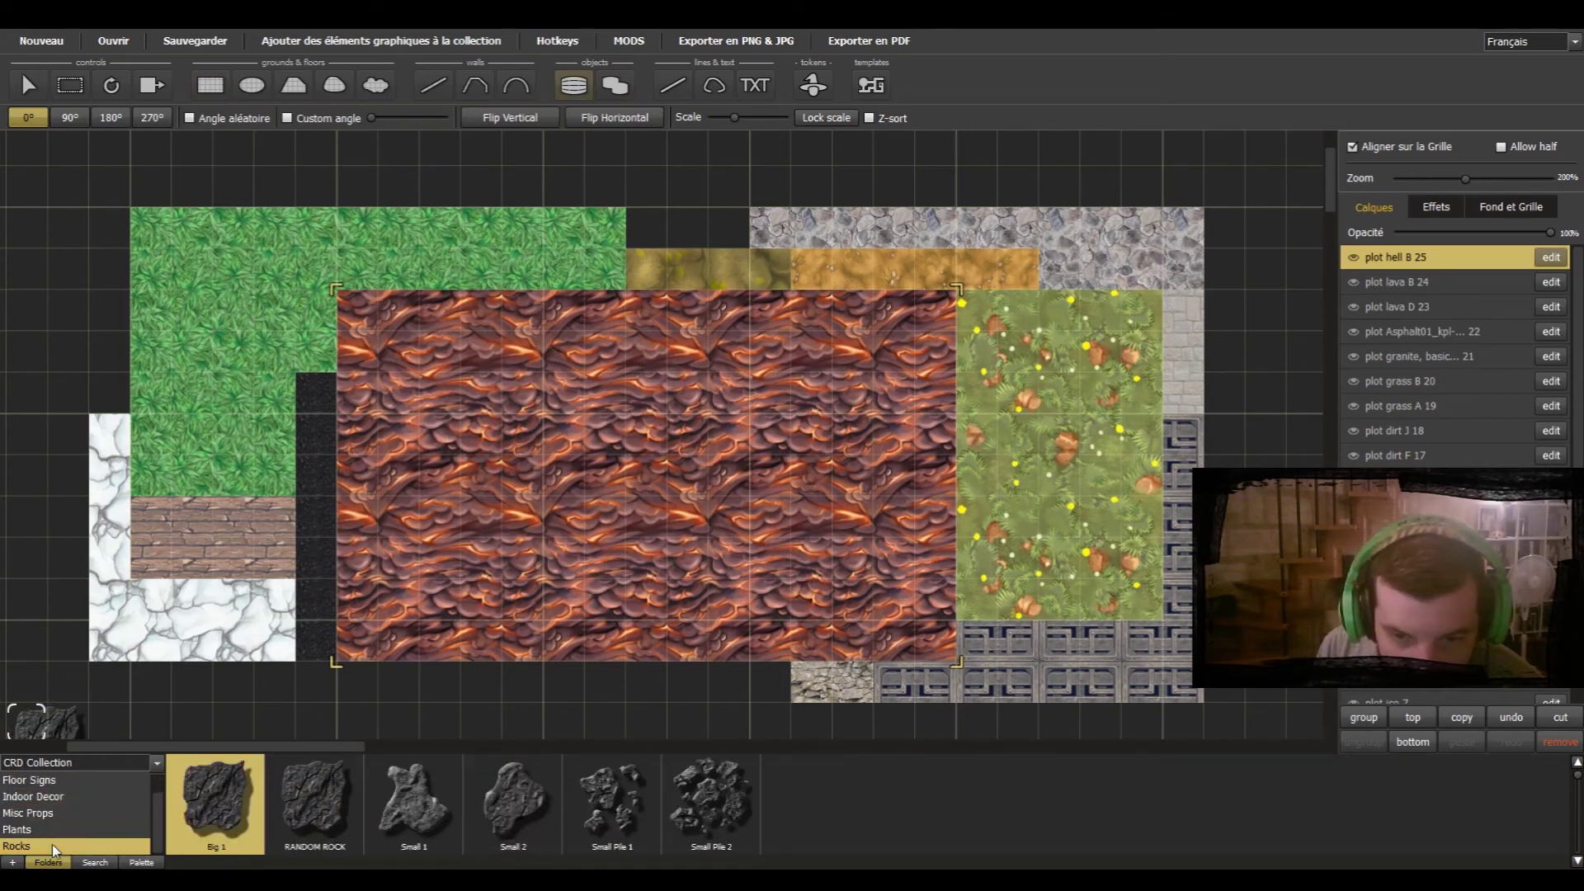
Step: Place four Deciduous 1 trees from the CRD Collection's Plants folder, three around the grass area and one on the lava floor
{"action": "left_click", "coordinate": [57, 812]}
{"action": "left_click", "coordinate": [62, 796]}
{"action": "left_click", "coordinate": [70, 830]}
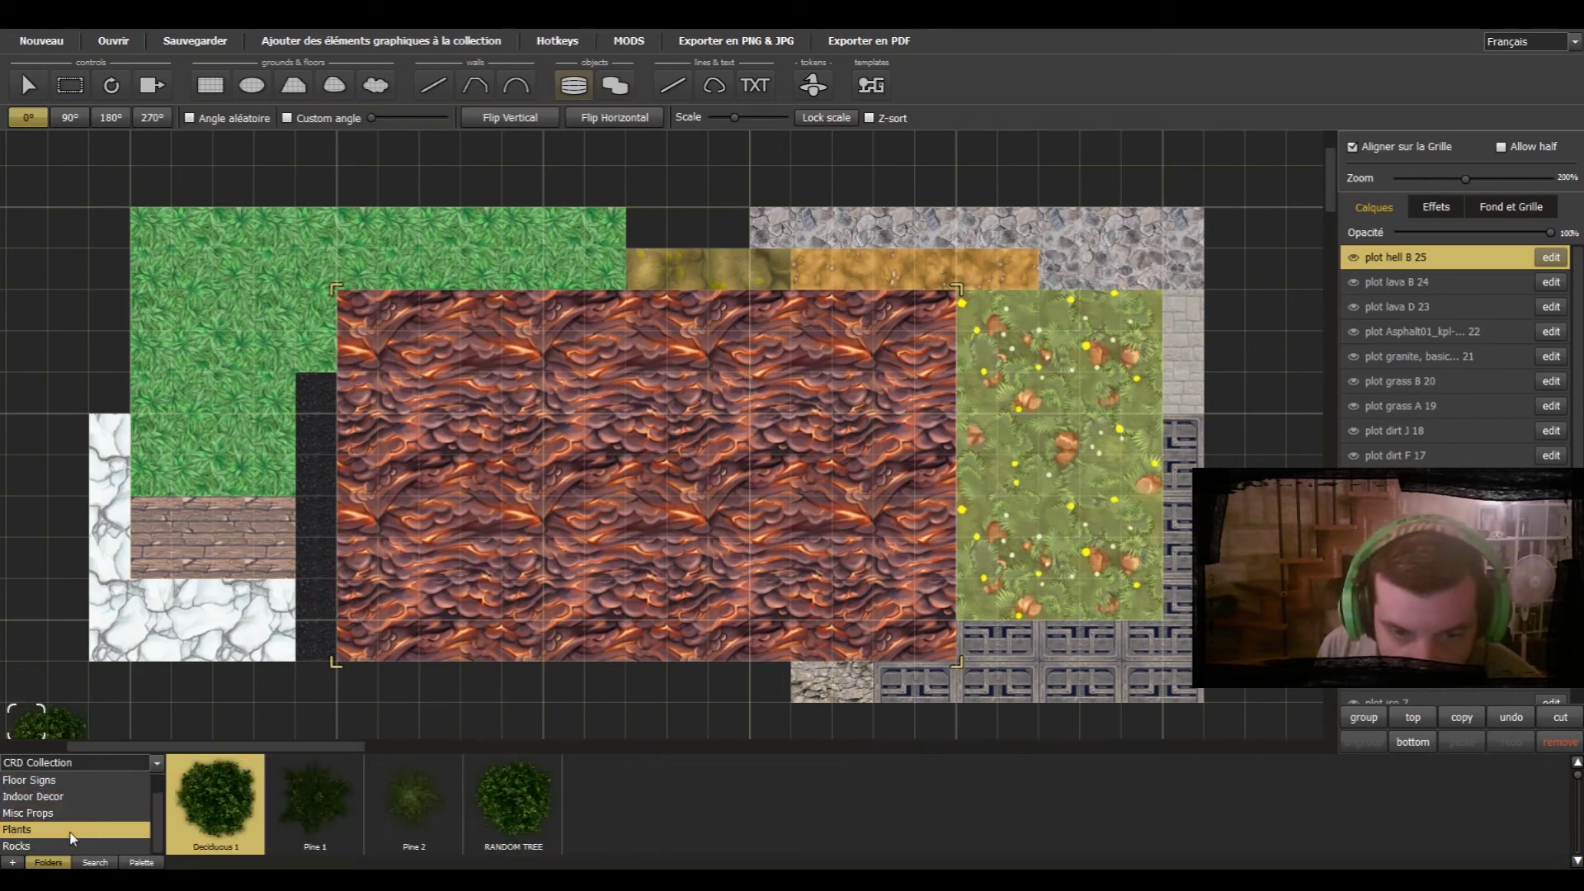
{"action": "left_click", "coordinate": [213, 493]}
{"action": "left_click", "coordinate": [213, 330]}
{"action": "left_click", "coordinate": [338, 287]}
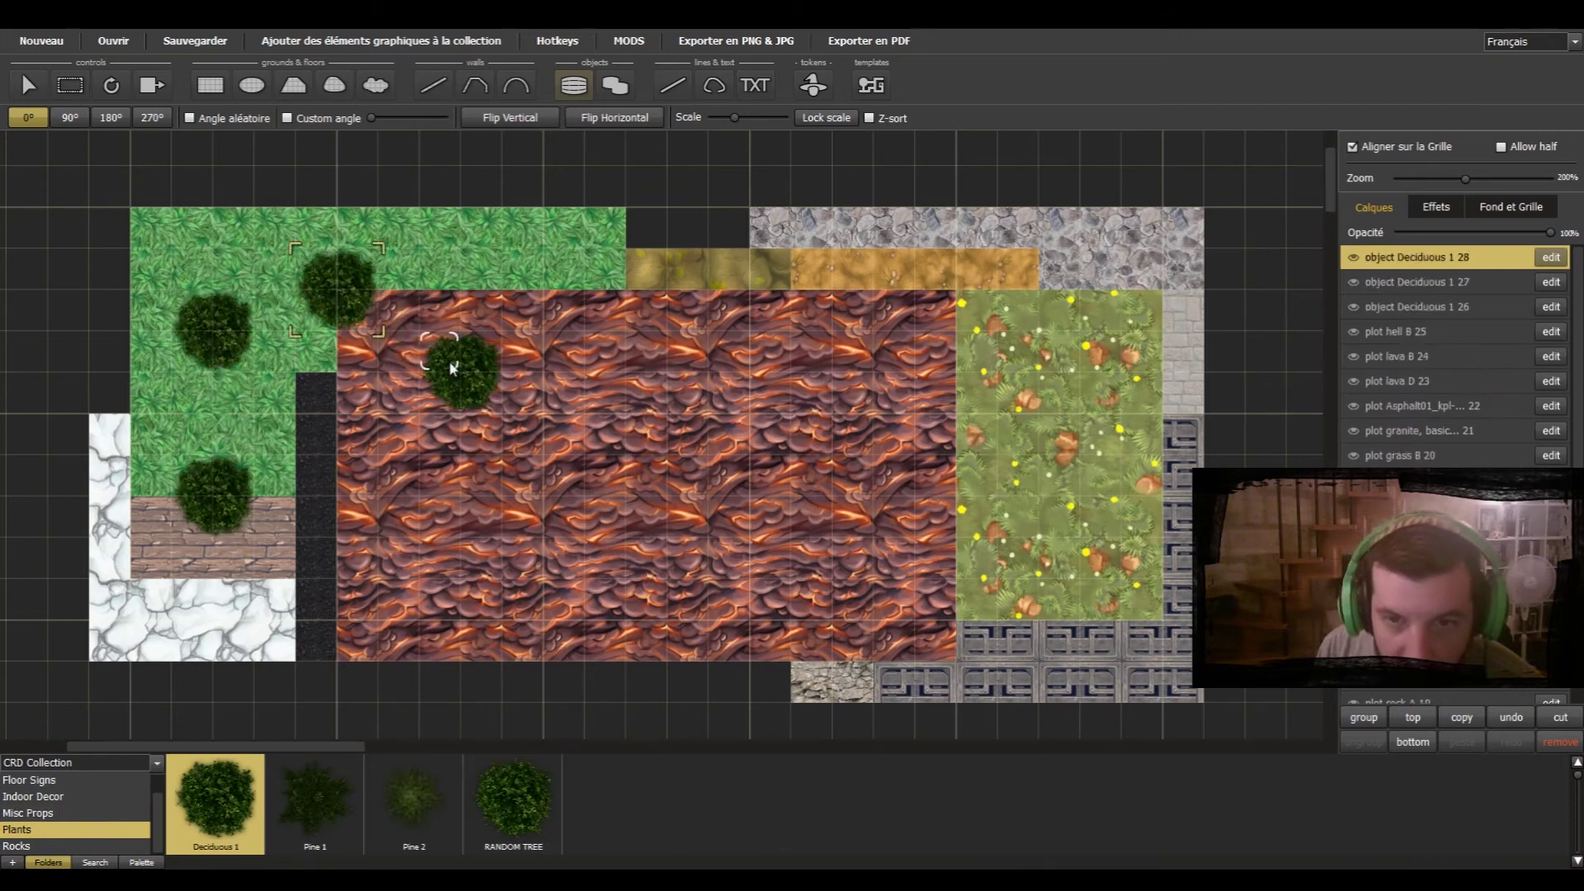
{"action": "left_click", "coordinate": [501, 483]}
Step: Place two Big 1 rocks from the Rocks folder near the southwest corner of the lava floor
{"action": "left_click", "coordinate": [50, 845]}
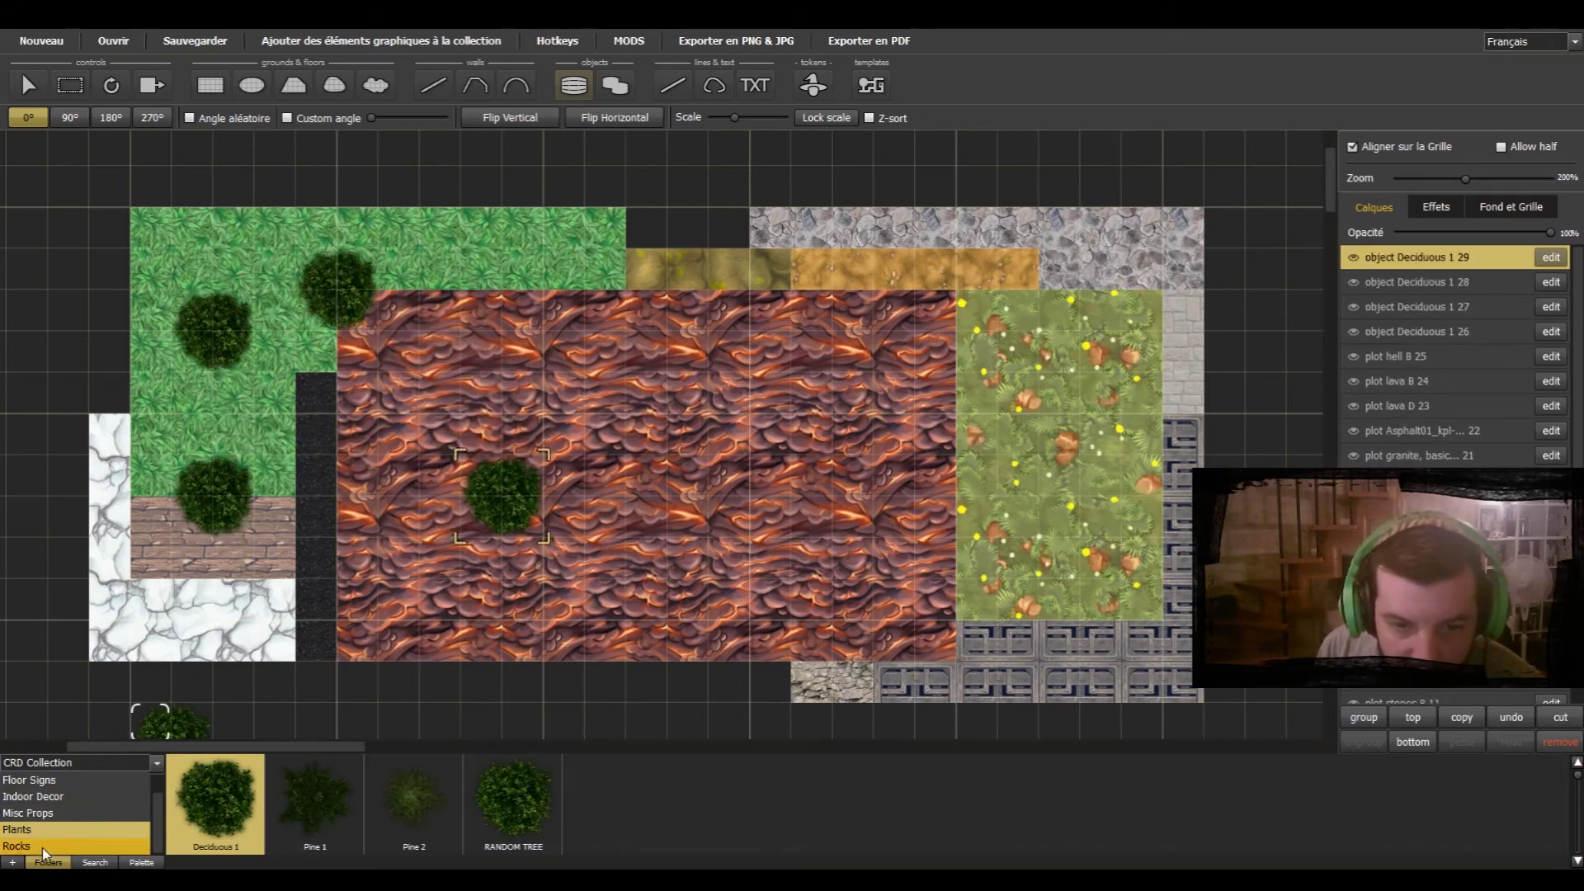
{"action": "left_click", "coordinate": [337, 532]}
{"action": "left_click", "coordinate": [421, 617]}
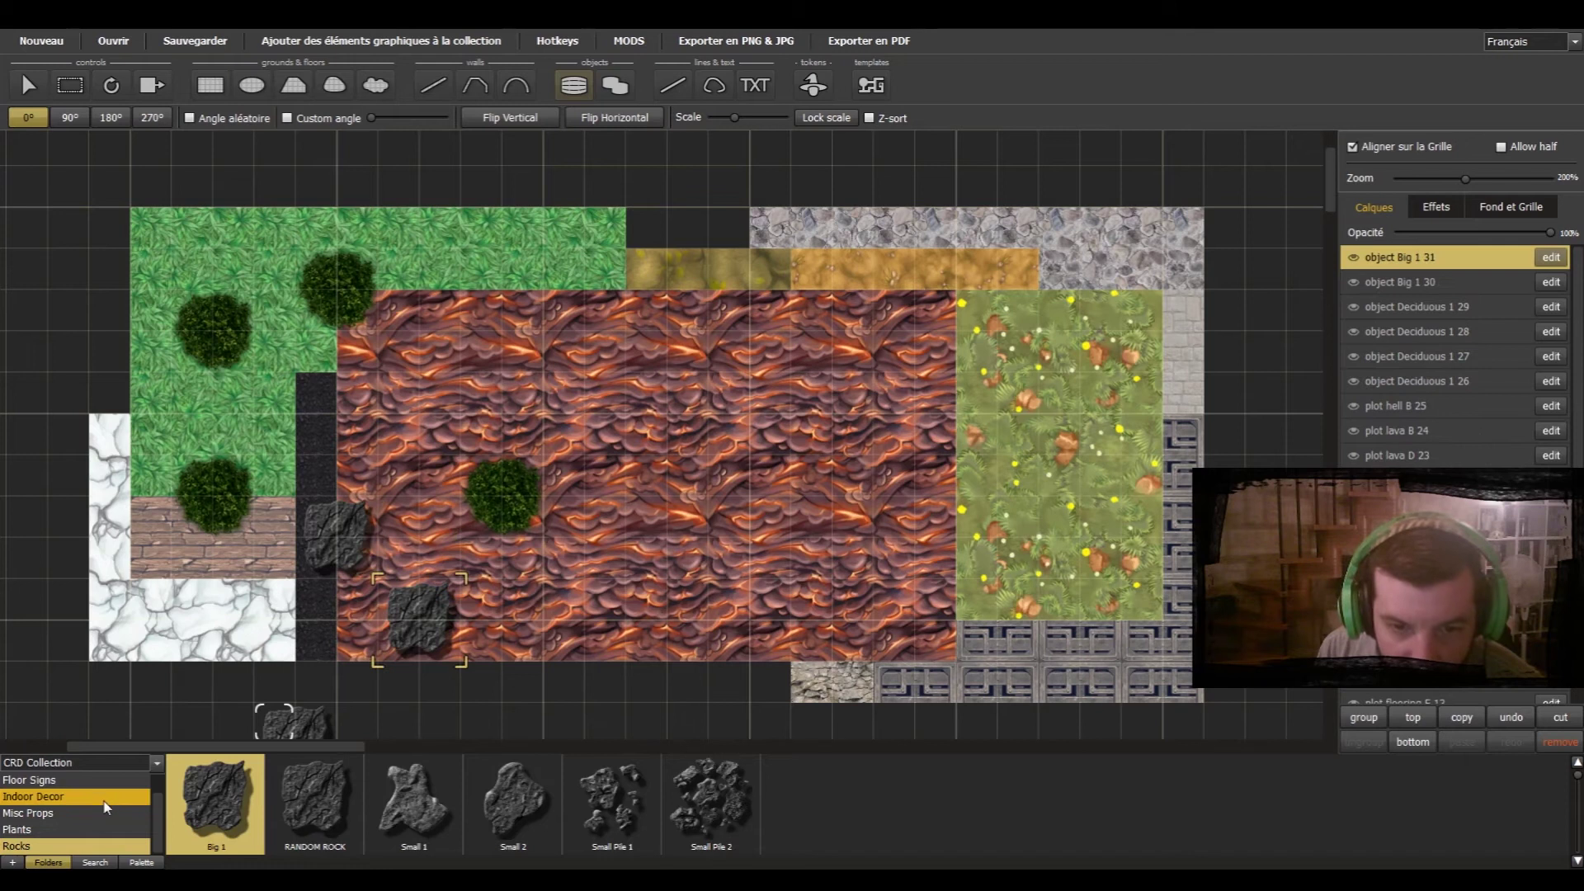
Step: Place a barrel and a bench from dragonville's main object folder on the lava floor
{"action": "left_click", "coordinate": [80, 797]}
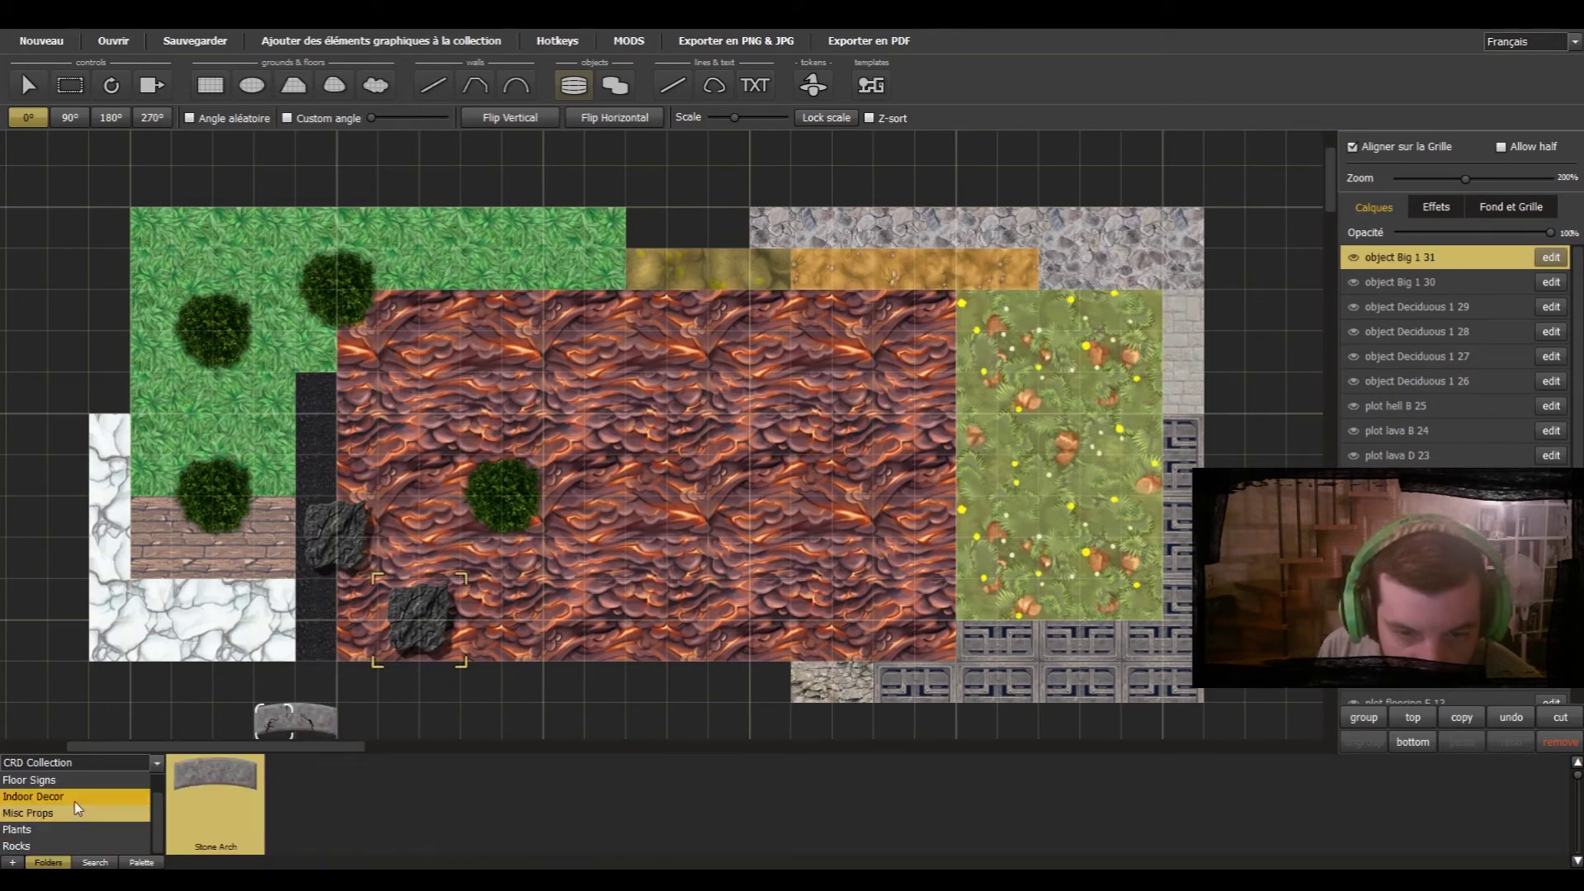
{"action": "left_click", "coordinate": [157, 762]}
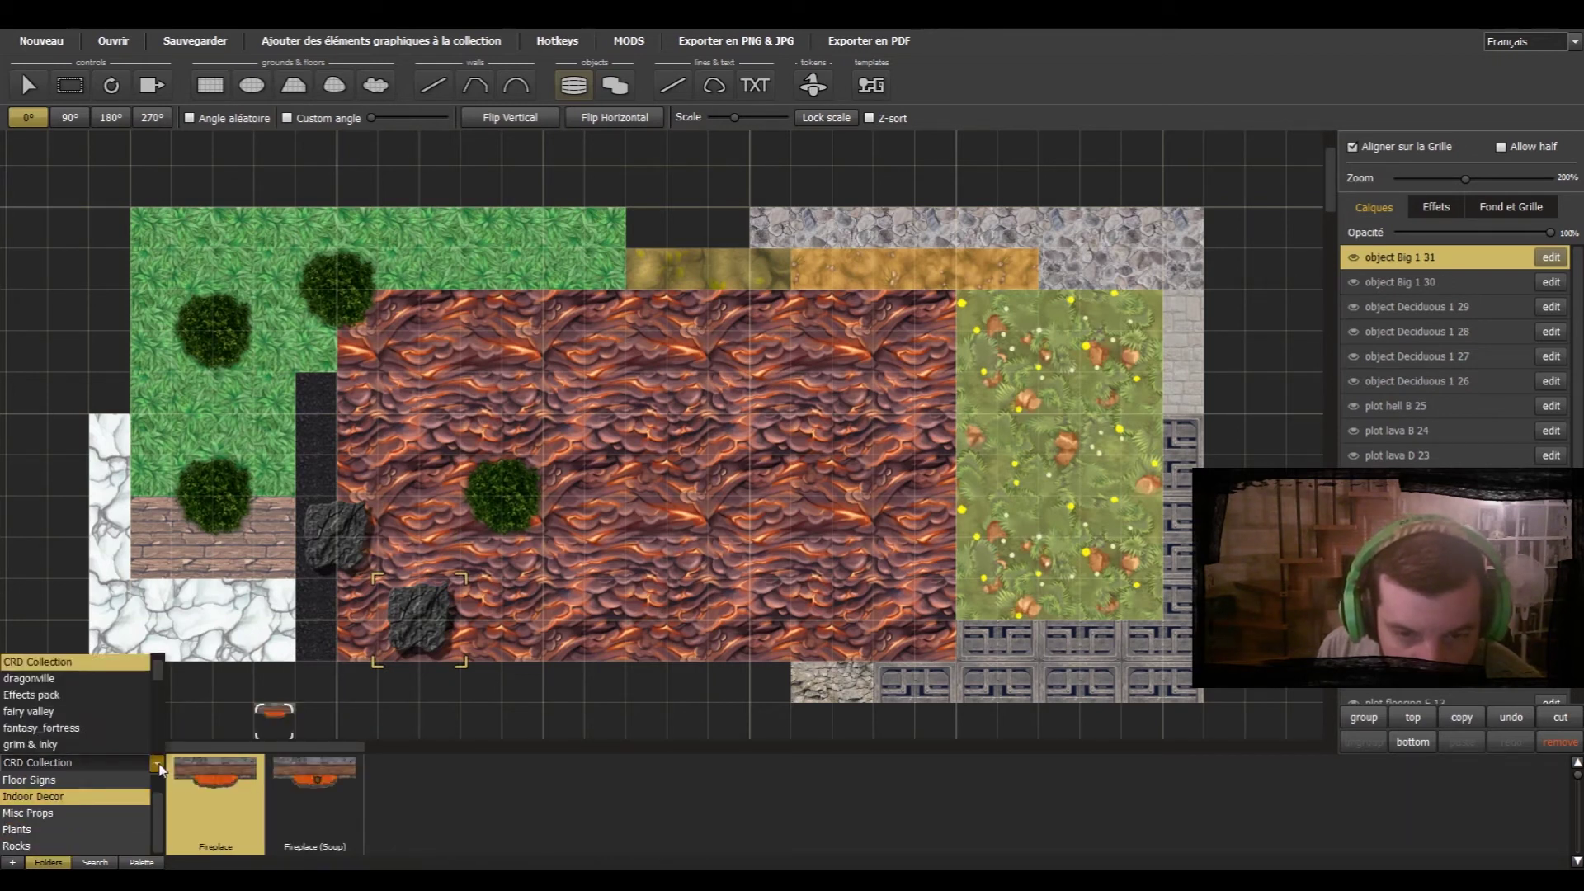
{"action": "left_click", "coordinate": [96, 675]}
{"action": "left_click", "coordinate": [314, 798]}
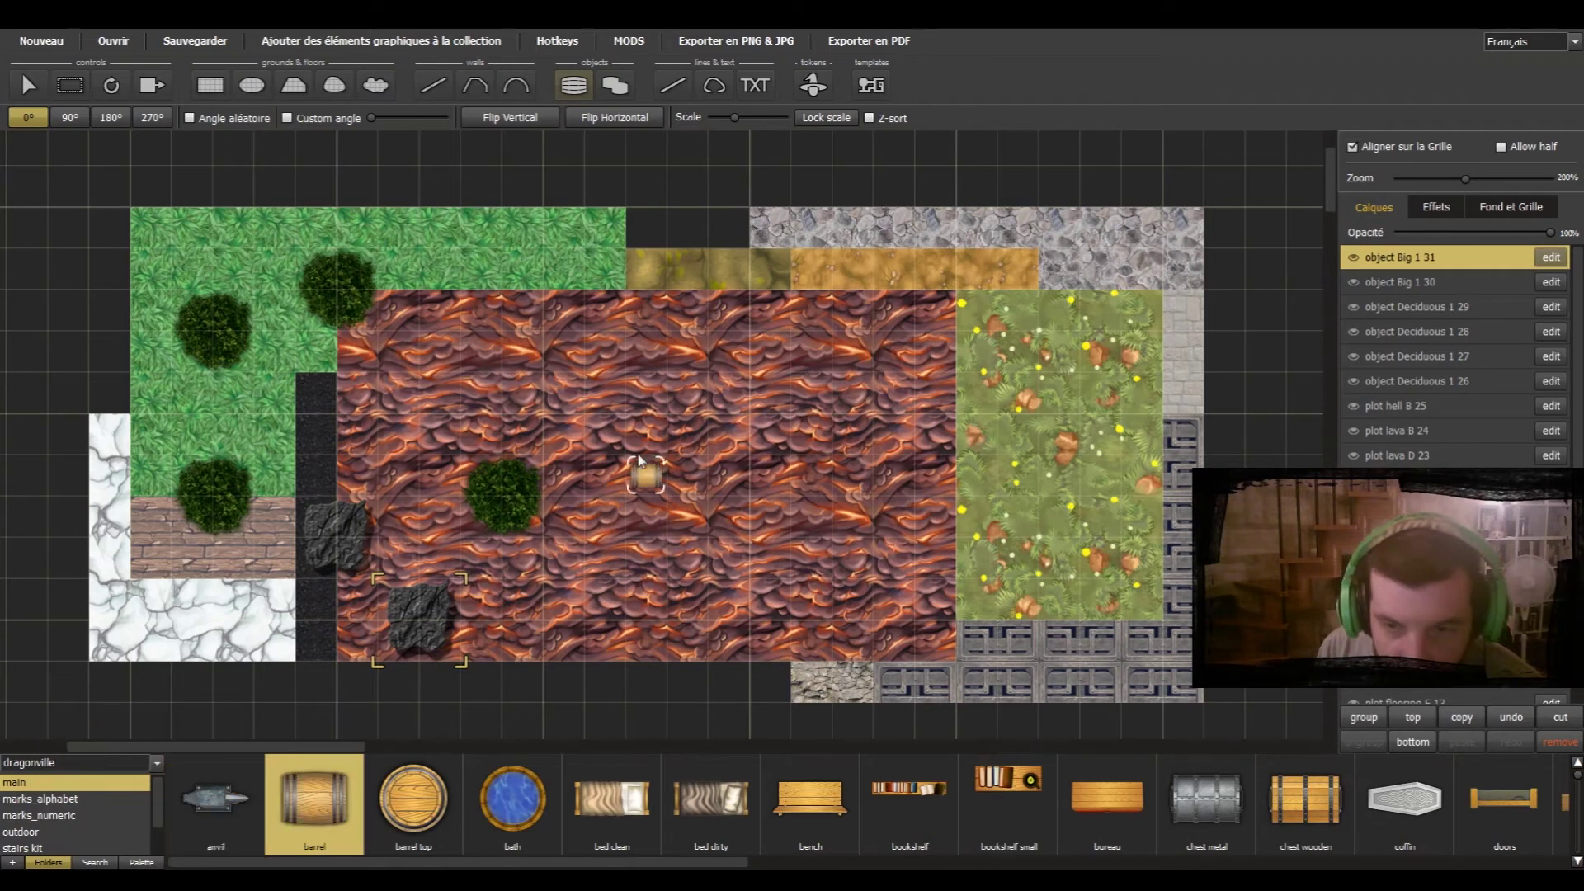
{"action": "left_click", "coordinate": [648, 452]}
{"action": "left_click", "coordinate": [810, 798]}
{"action": "left_click", "coordinate": [873, 561]}
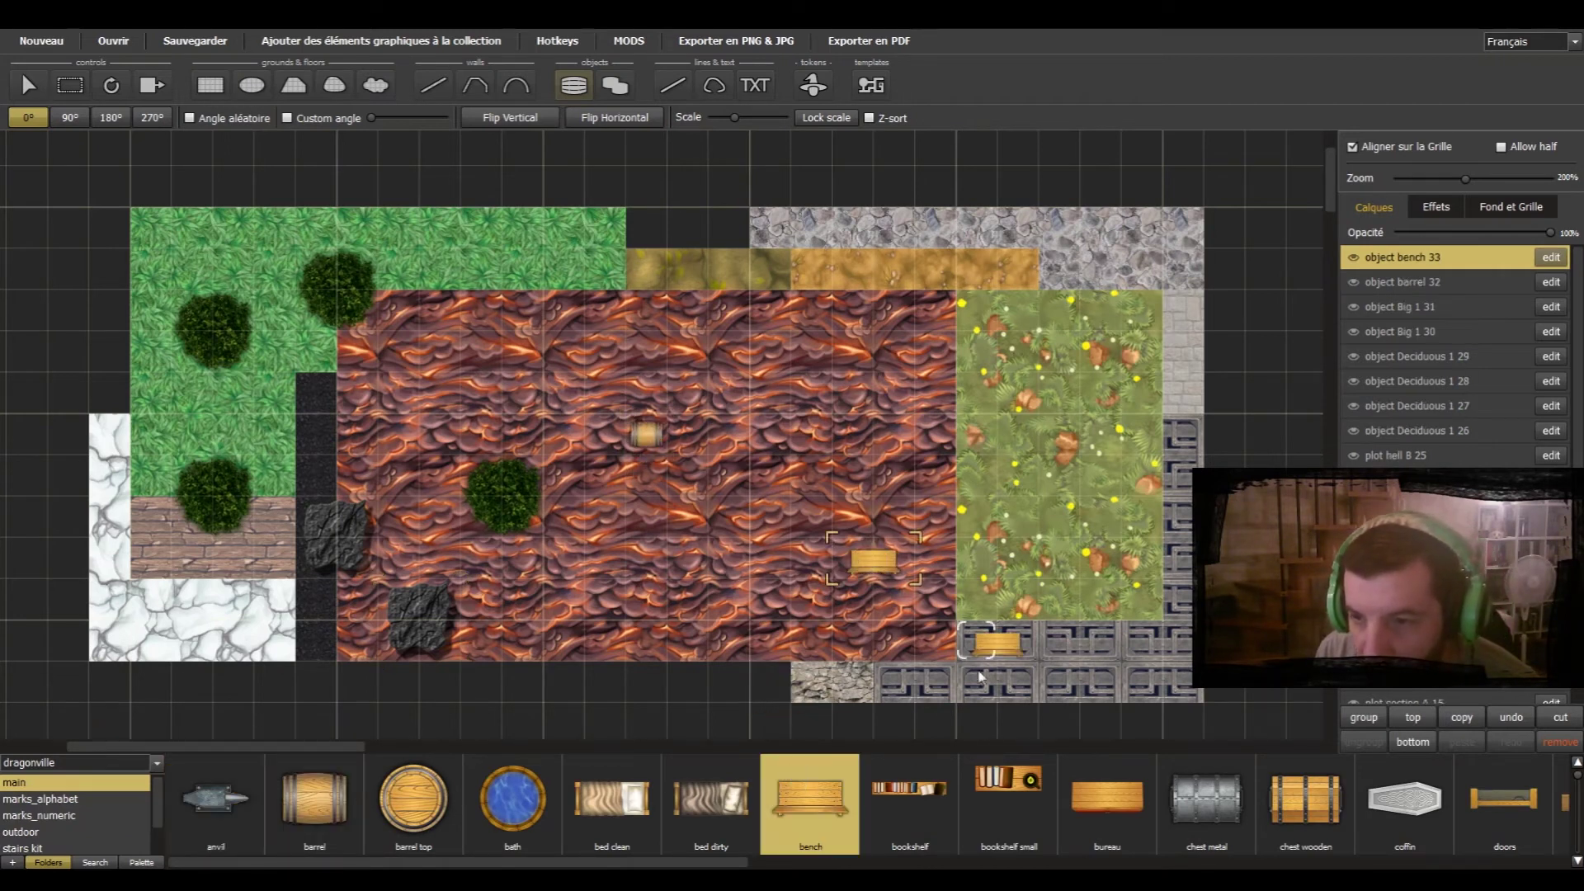
Step: Place a small bookshelf on the flowered ground, and a metal chest and a coffin southeast of the floors
{"action": "left_click", "coordinate": [1008, 791]}
{"action": "left_click", "coordinate": [1017, 506]}
{"action": "left_click", "coordinate": [1206, 798]}
{"action": "left_click", "coordinate": [1306, 722]}
{"action": "left_click", "coordinate": [1405, 799]}
{"action": "left_click", "coordinate": [1305, 707]}
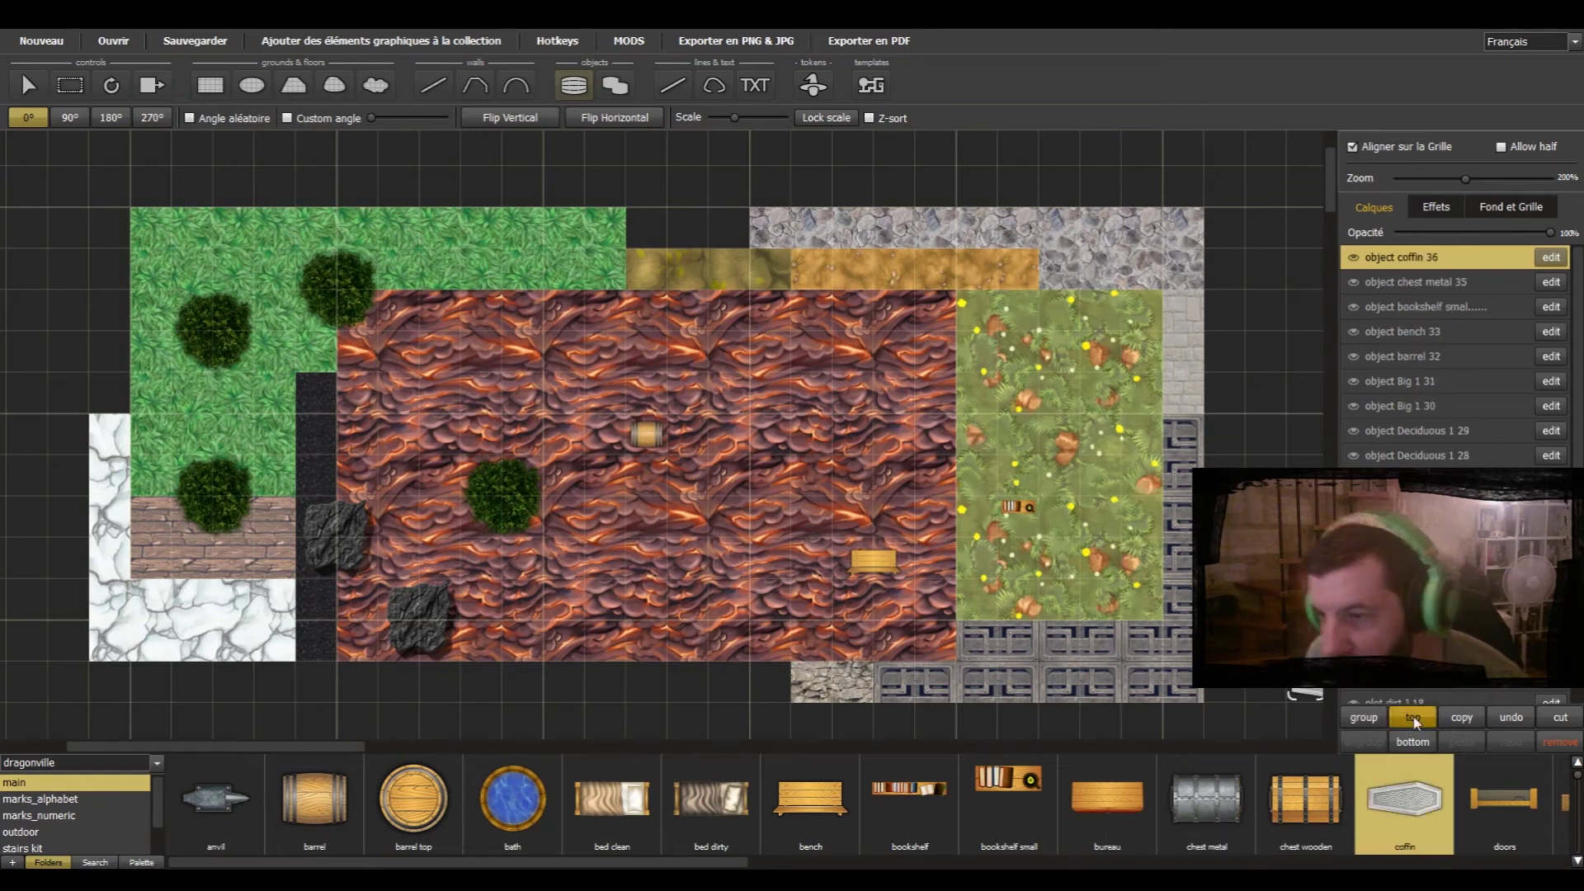
Step: Look through dragonville's remaining object folders, from marks_alphabet to trees
{"action": "left_click", "coordinate": [40, 801]}
{"action": "left_click", "coordinate": [42, 812]}
{"action": "left_click", "coordinate": [45, 831]}
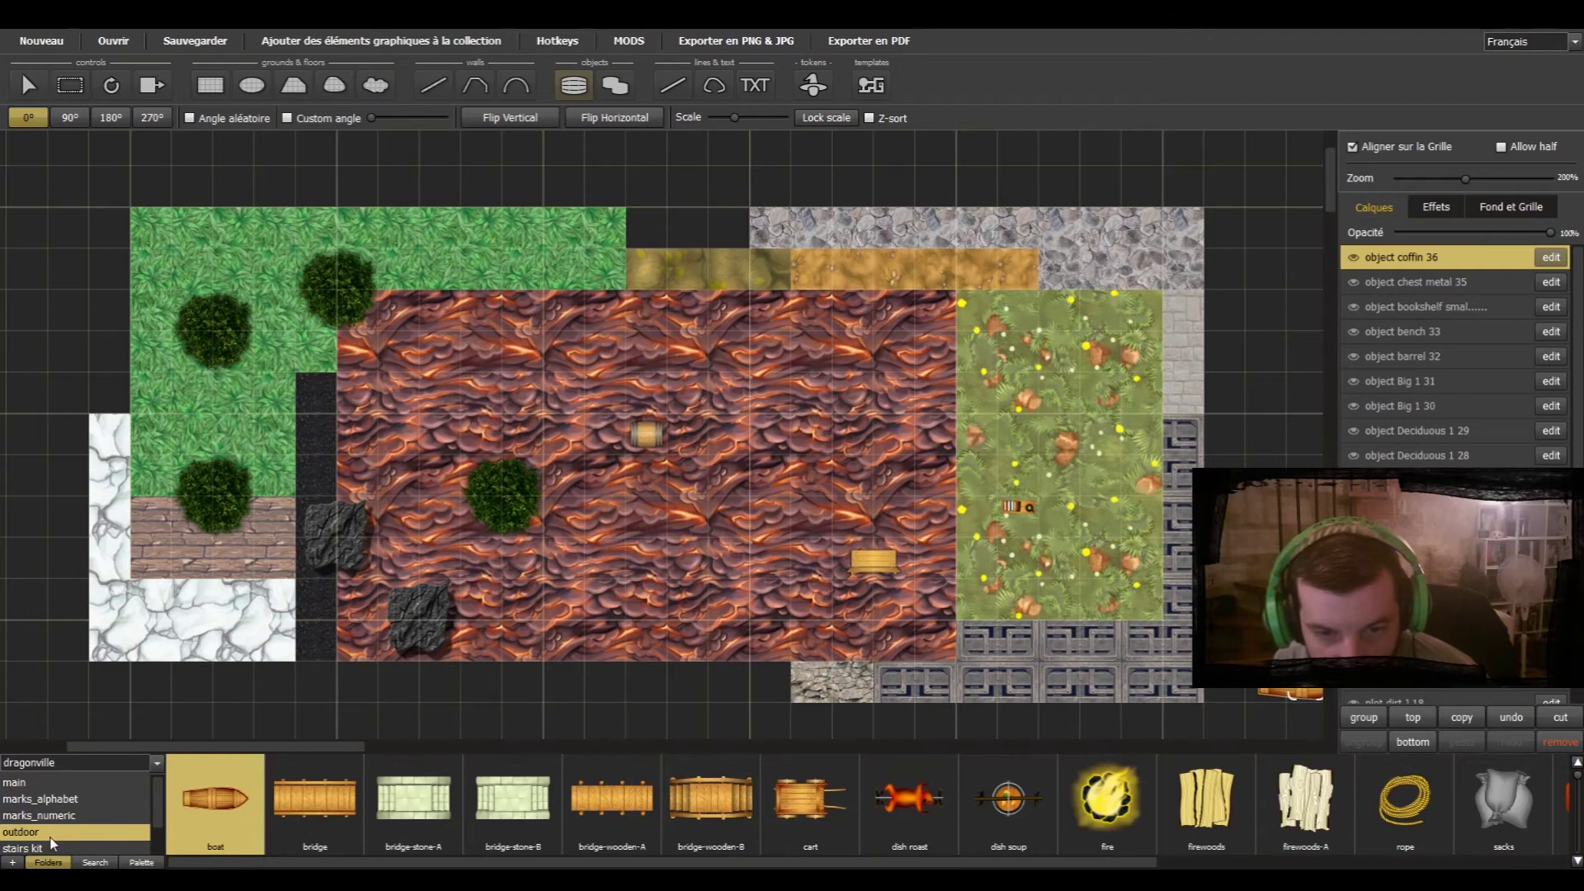
{"action": "left_click", "coordinate": [52, 848]}
{"action": "key", "text": "Down"}
{"action": "key", "text": "Down"}
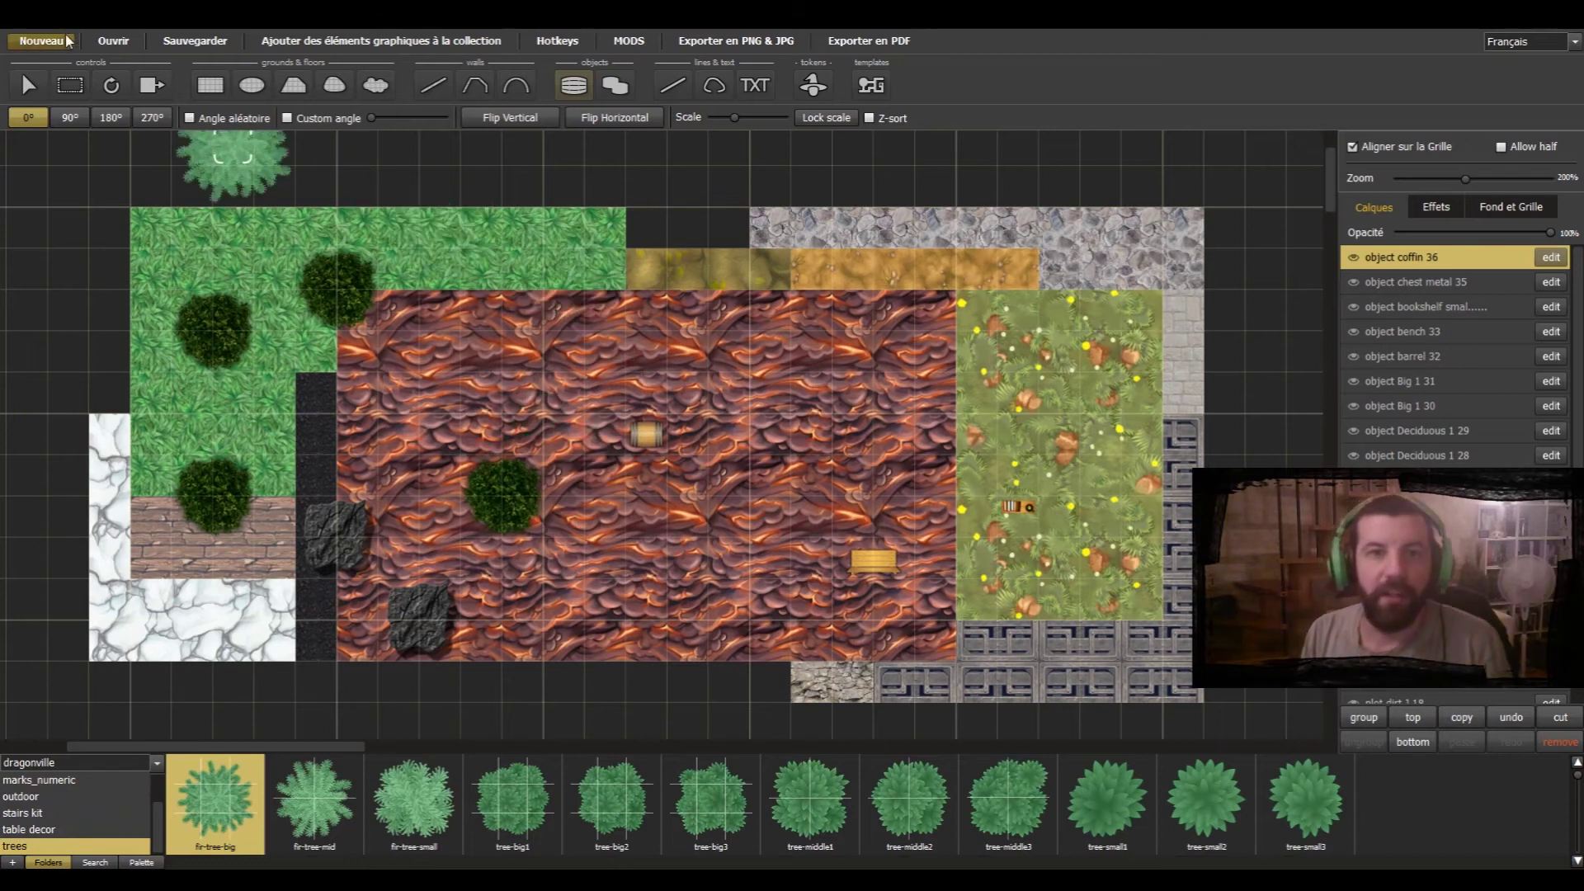
Step: Open the fortress map with the chapel, canteen and kennel, discarding the current map
{"action": "left_click", "coordinate": [93, 37]}
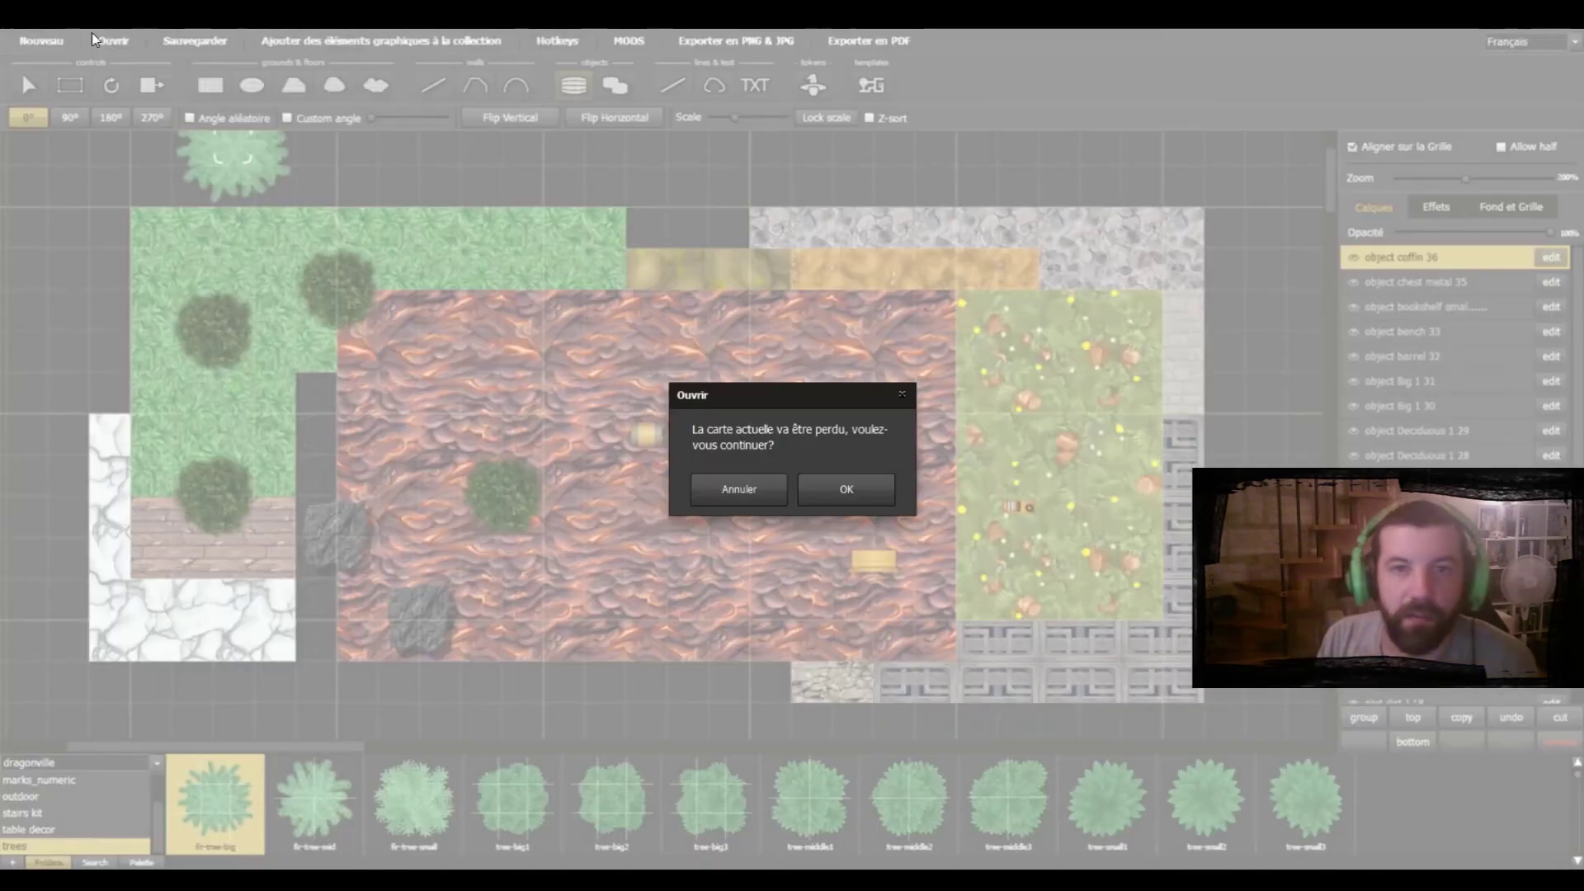
{"action": "left_click", "coordinate": [822, 489]}
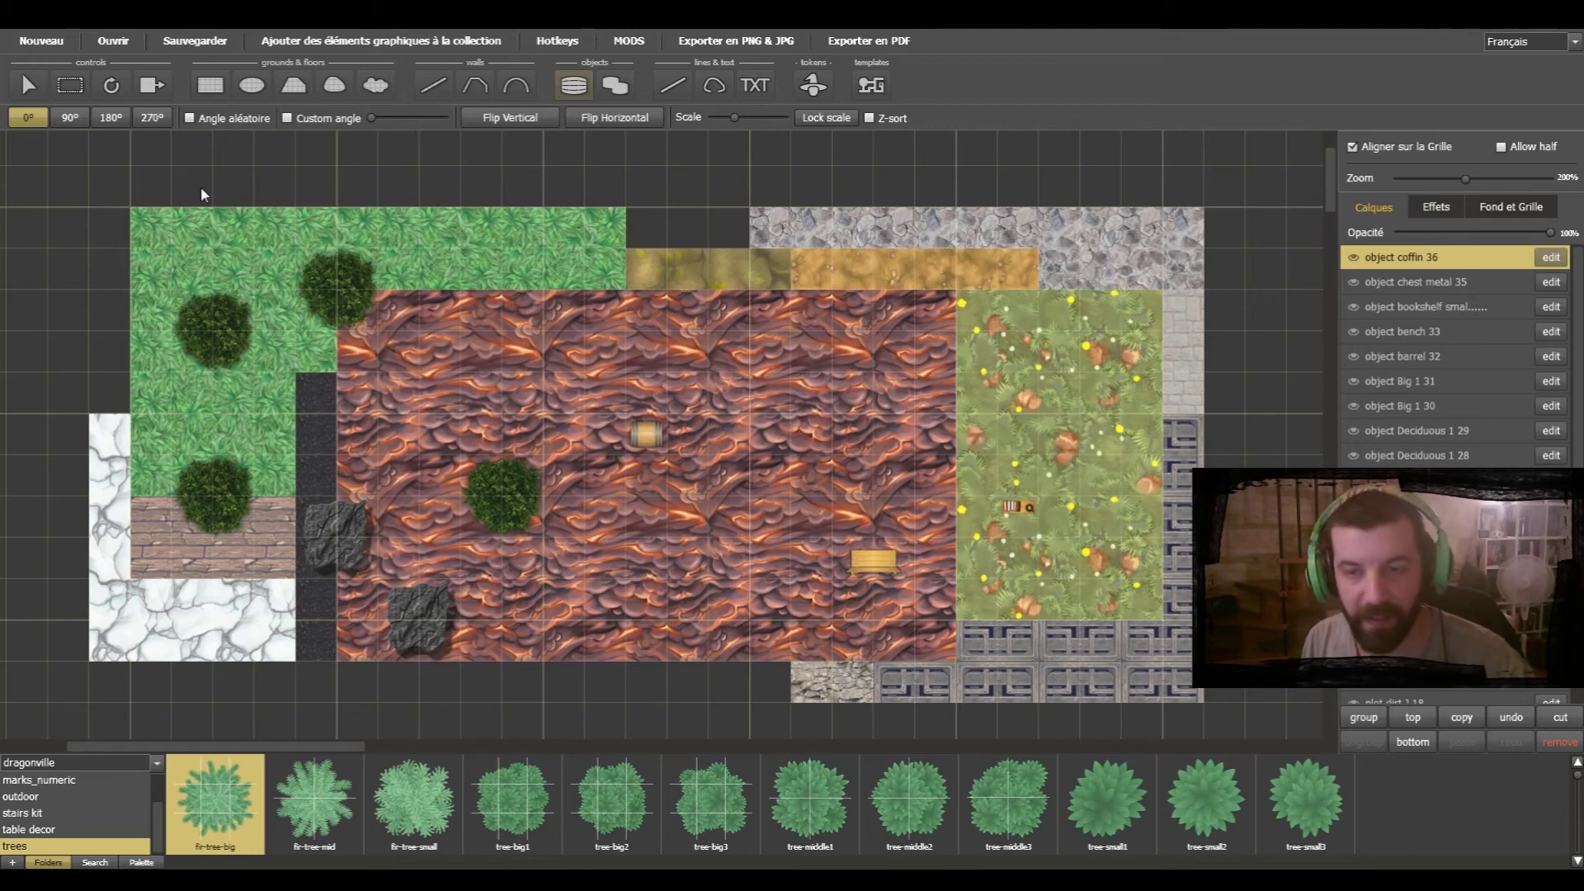
{"action": "key", "text": "ctrl+z"}
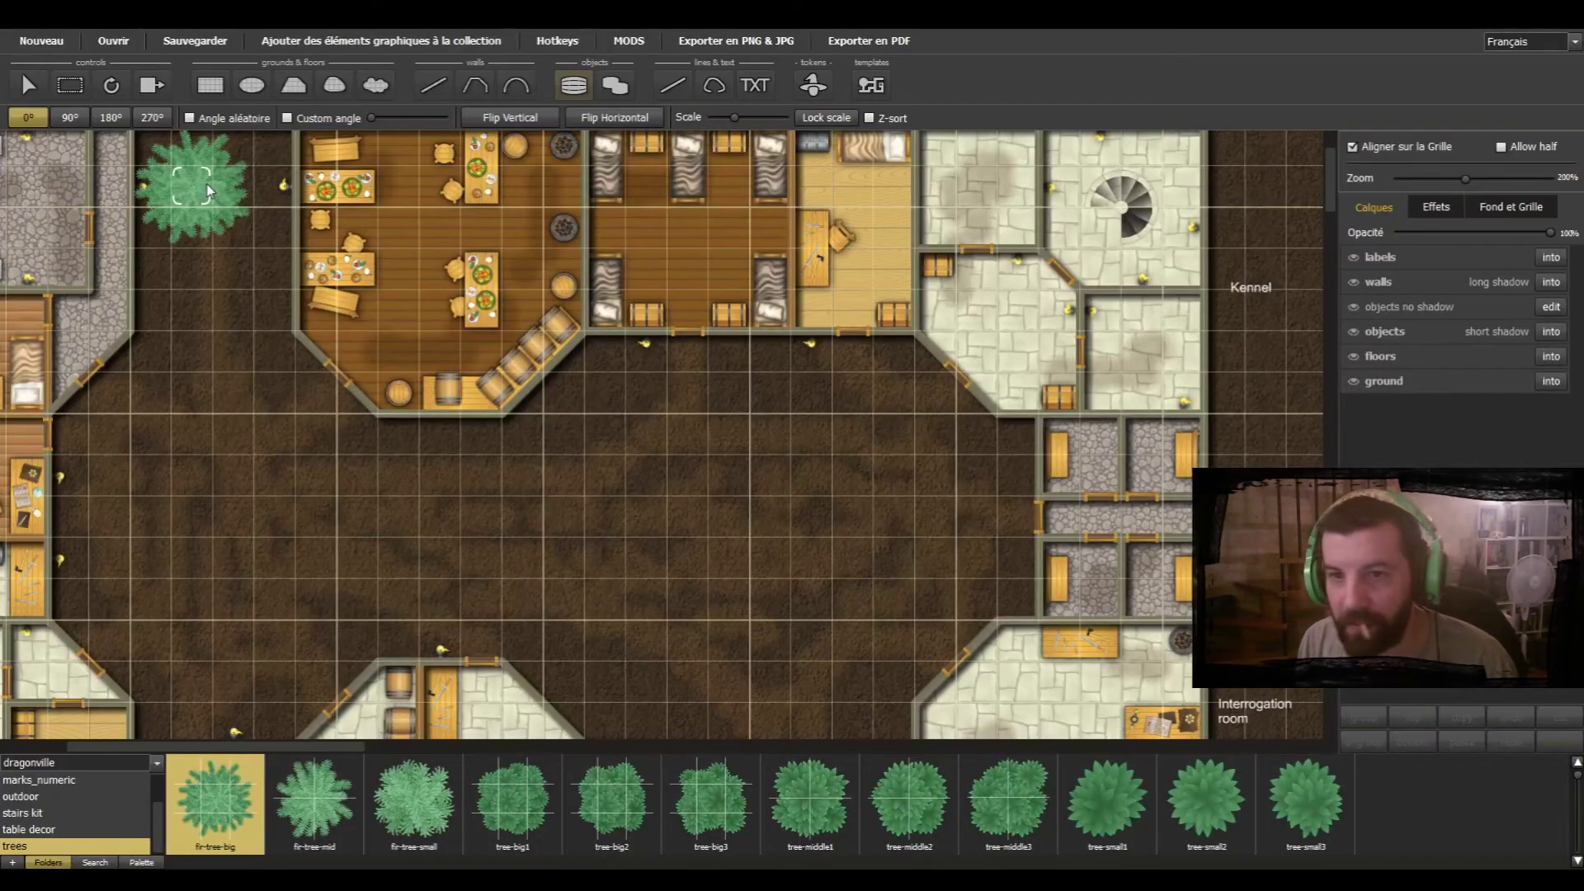
Step: Examine the fortress map's rooms and labels at different zoom levels and select its labels layer
{"action": "scroll", "coordinate": [1018, 470], "scroll_direction": "down", "scroll_amount": 2}
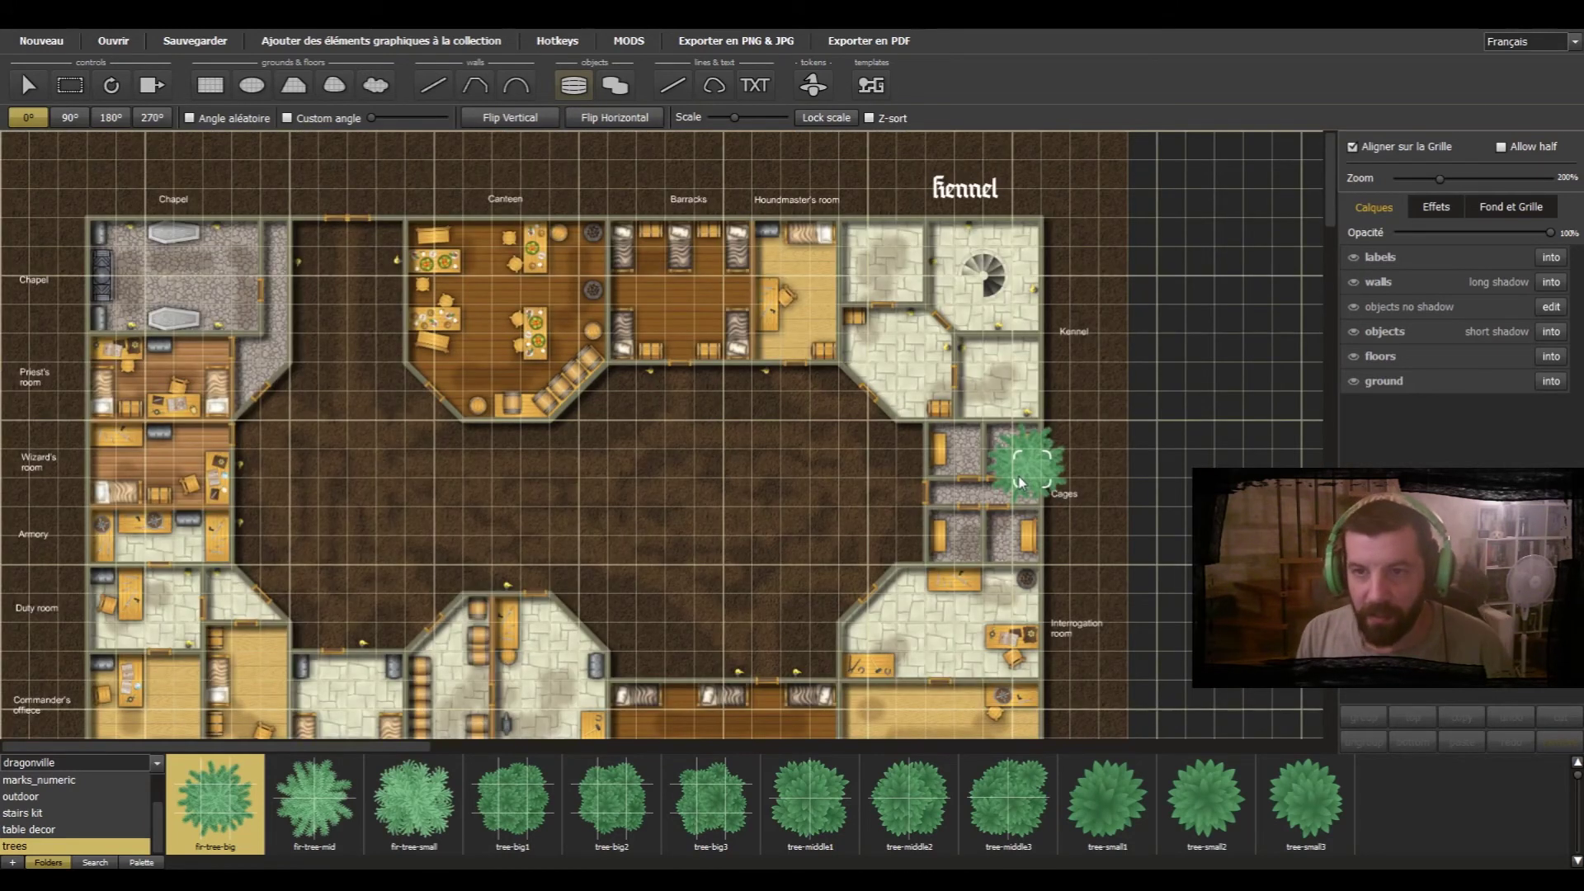
{"action": "scroll", "coordinate": [1019, 474], "scroll_direction": "down", "scroll_amount": 2}
{"action": "scroll", "coordinate": [519, 433], "scroll_direction": "up", "scroll_amount": 2}
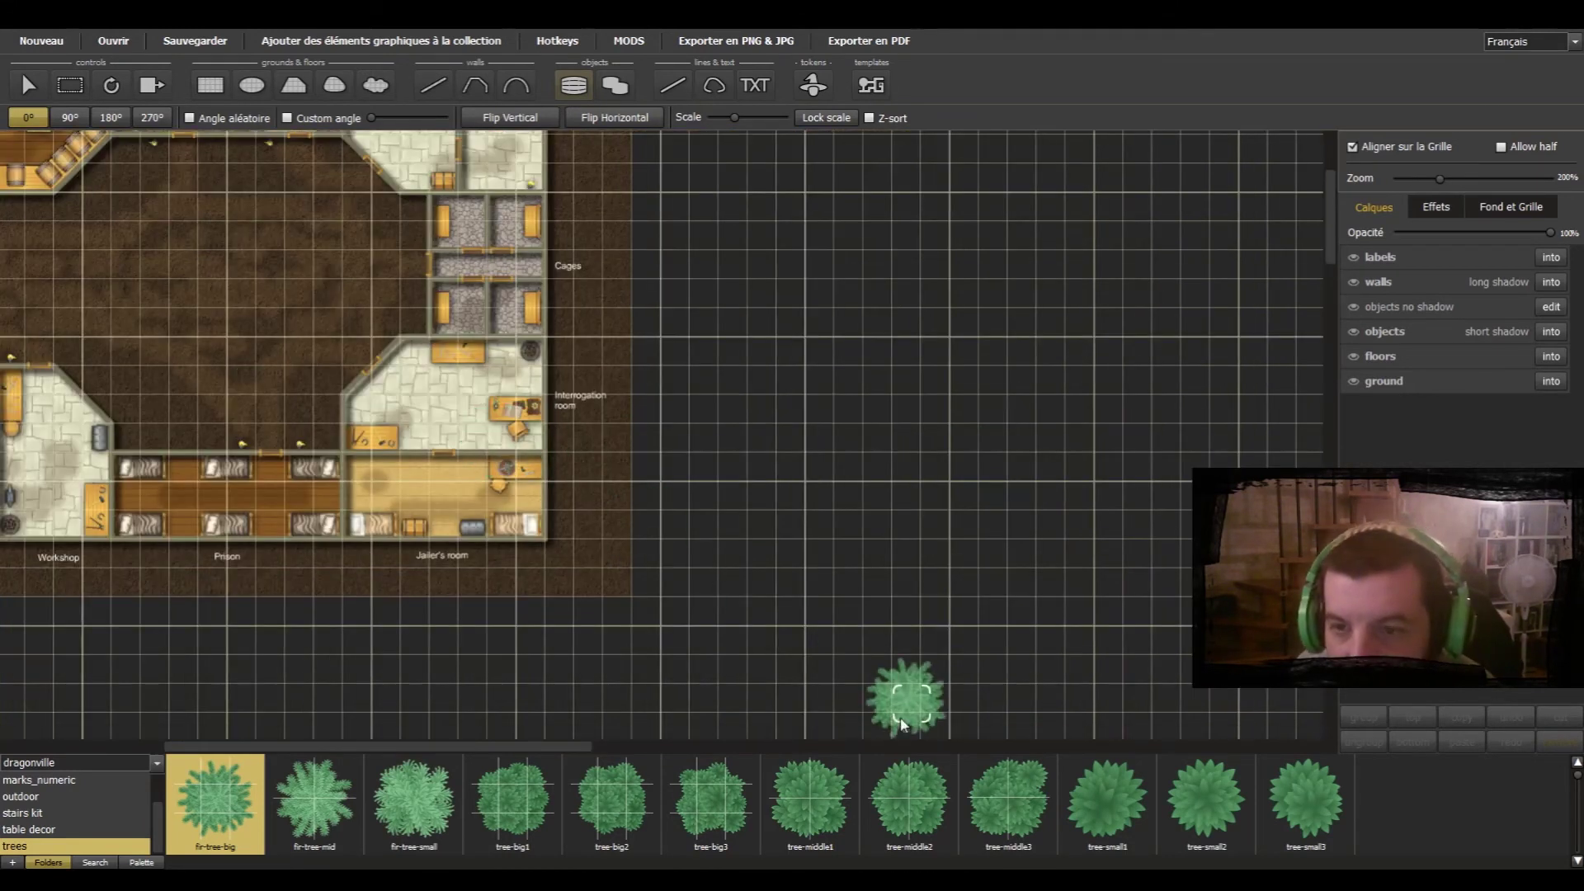
{"action": "left_click_drag", "start_coordinate": [569, 746], "coordinate": [236, 745]}
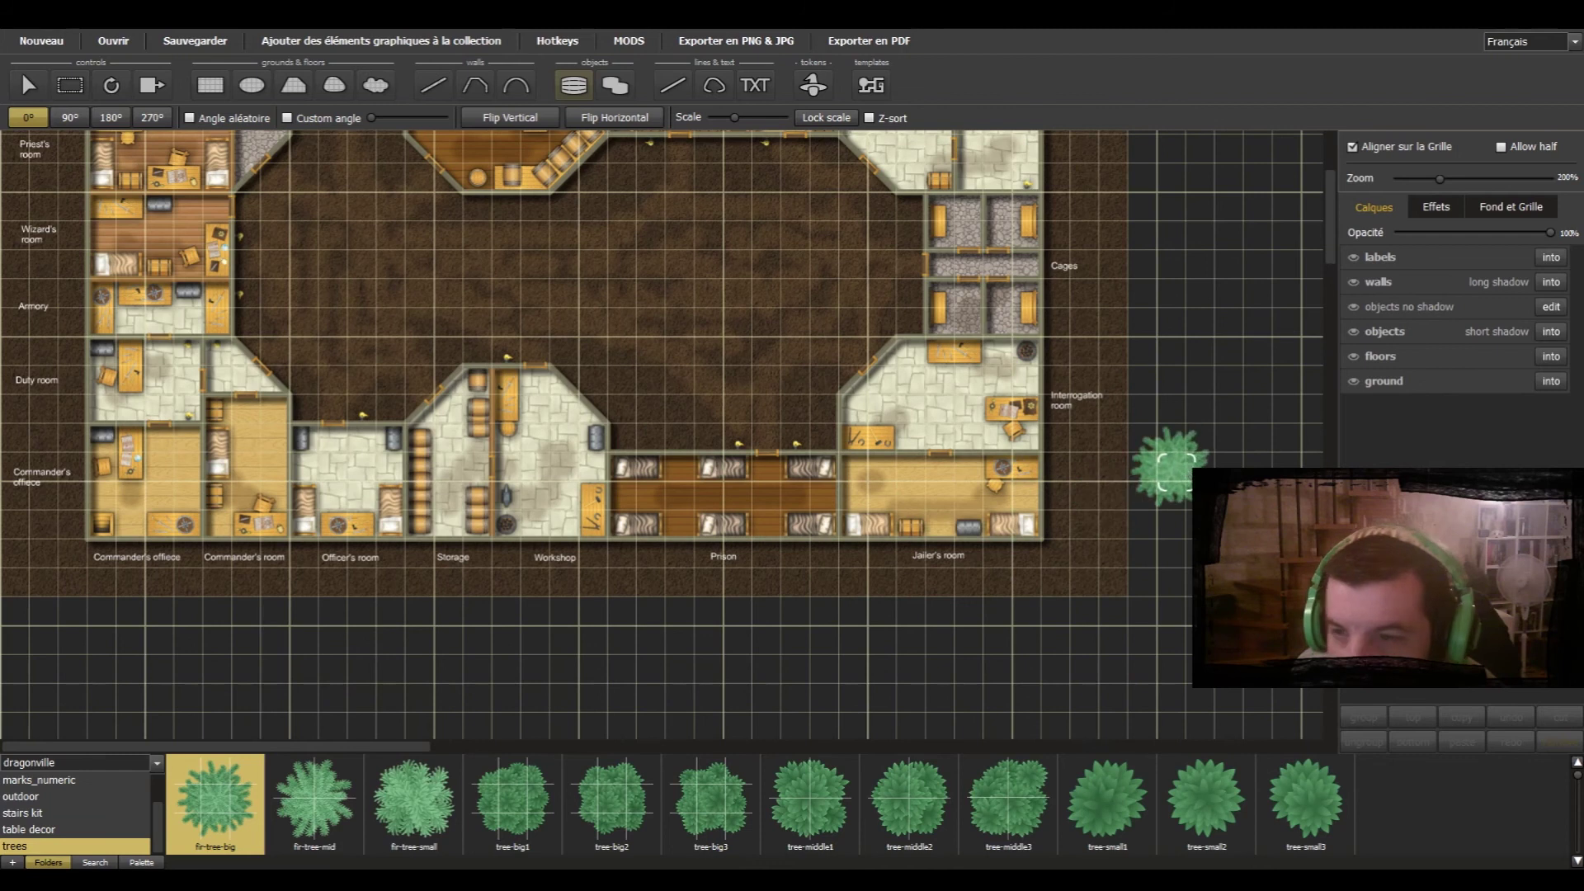
{"action": "left_click_drag", "start_coordinate": [1329, 227], "coordinate": [1326, 190]}
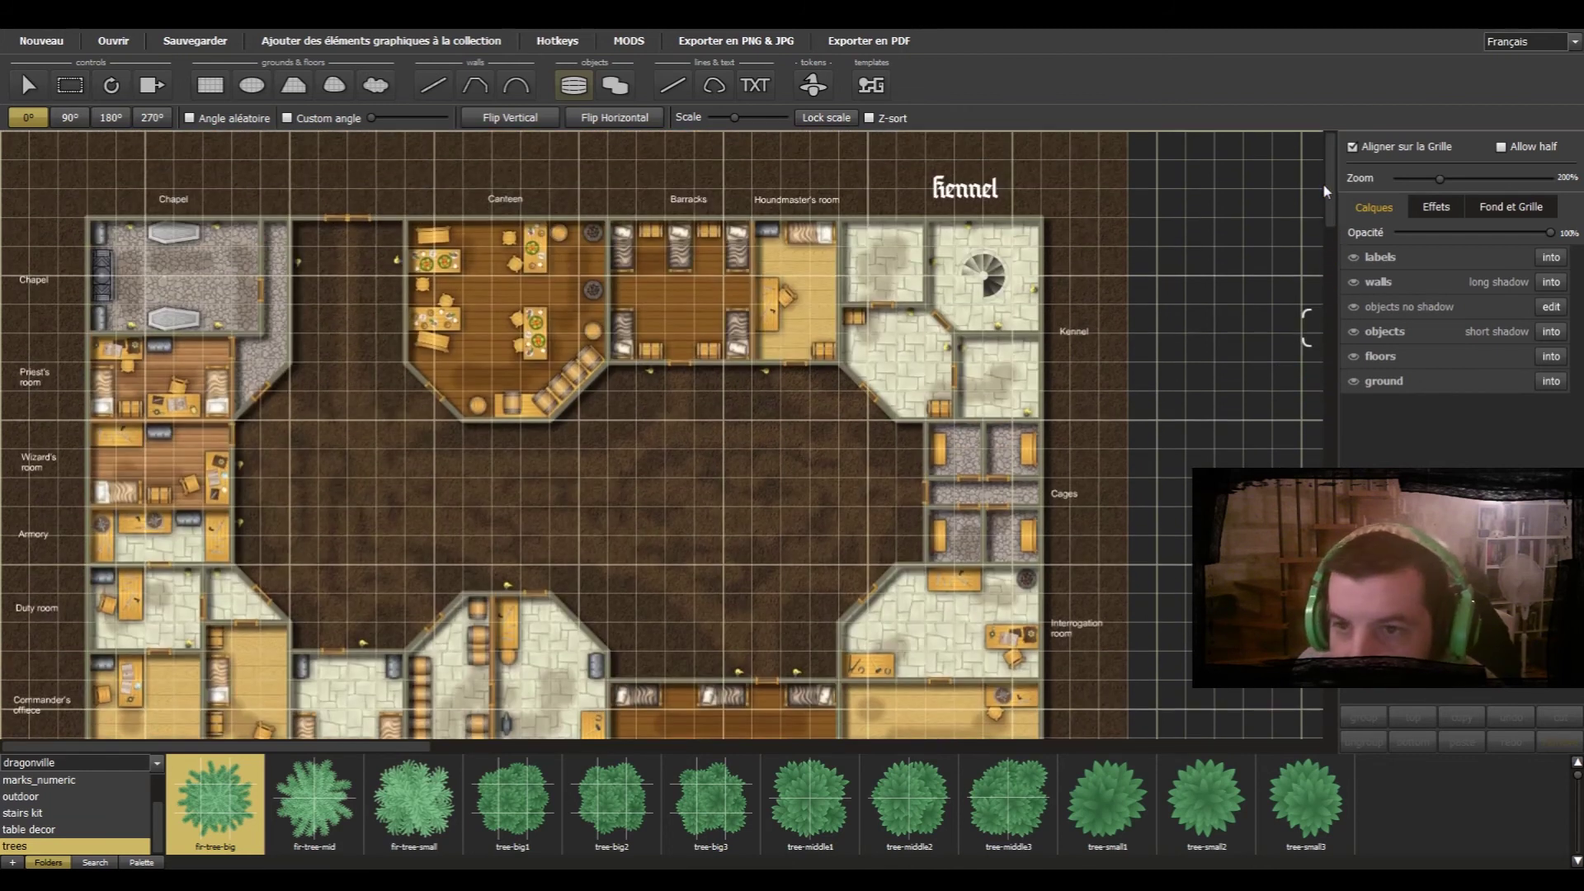
{"action": "scroll", "coordinate": [1163, 408], "scroll_direction": "down", "scroll_amount": 3}
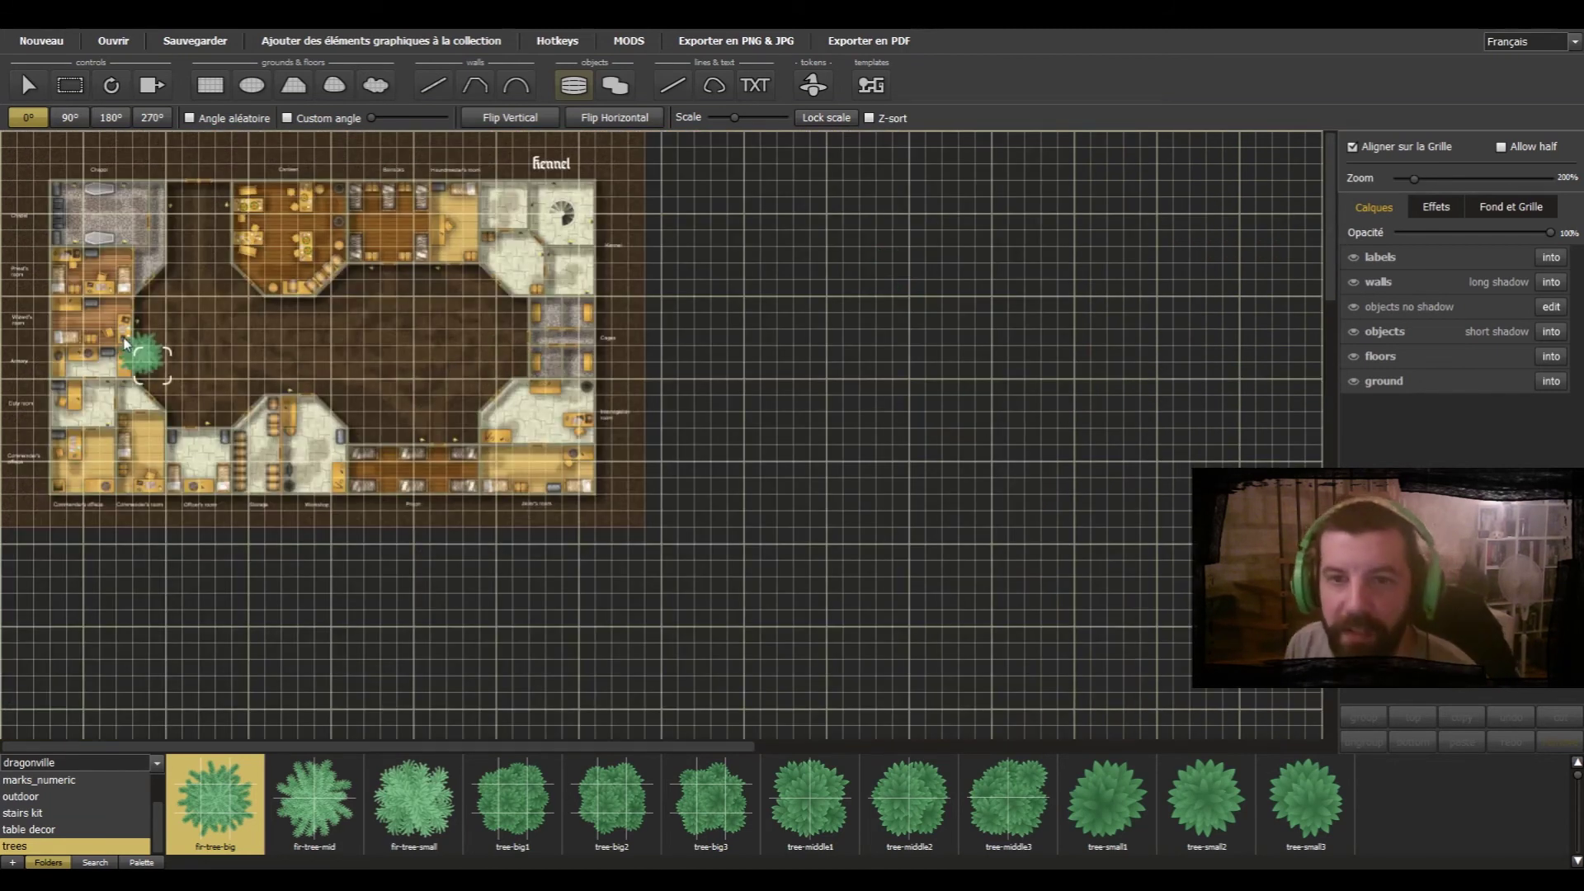
{"action": "scroll", "coordinate": [126, 342], "scroll_direction": "up", "scroll_amount": 3}
{"action": "left_click_drag", "start_coordinate": [582, 744], "coordinate": [328, 722]}
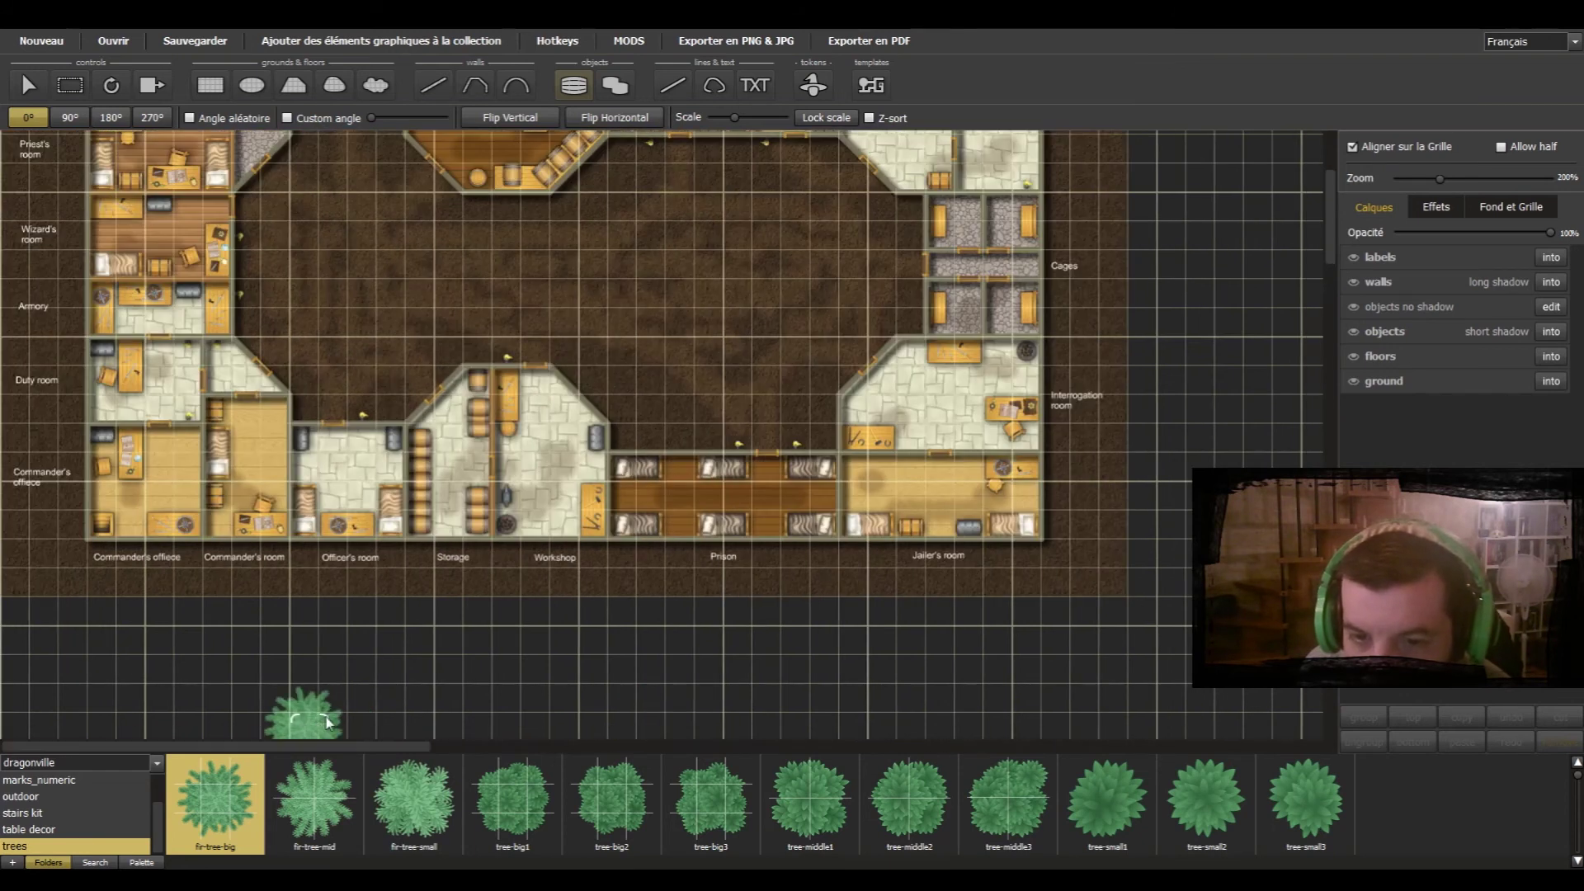
{"action": "left_click_drag", "start_coordinate": [1330, 239], "coordinate": [1330, 201]}
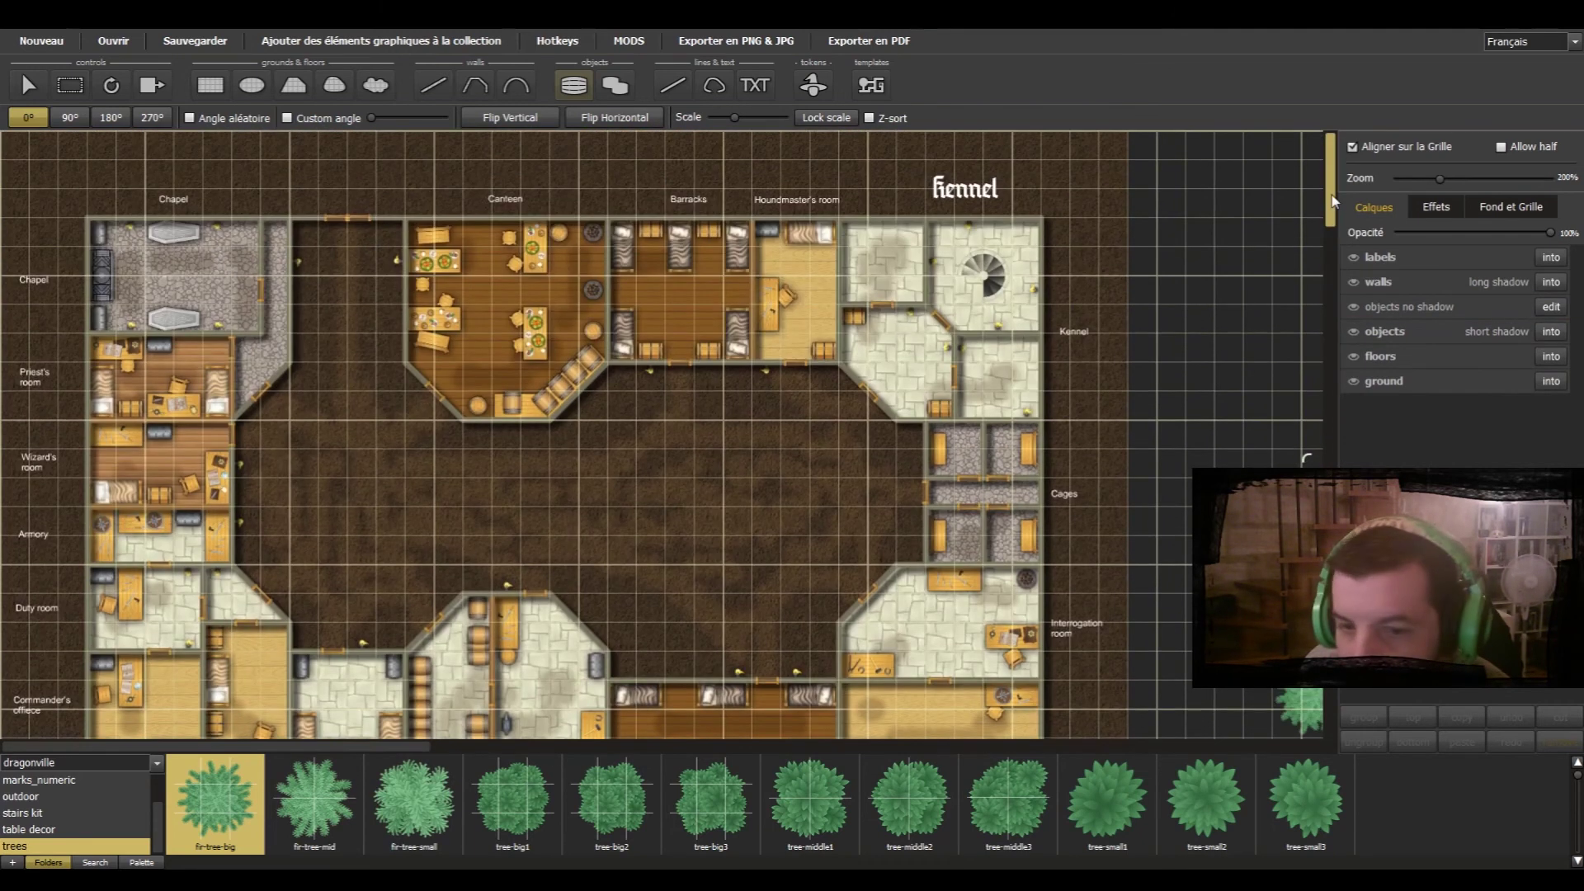
{"action": "left_click_drag", "start_coordinate": [1336, 206], "coordinate": [1336, 213]}
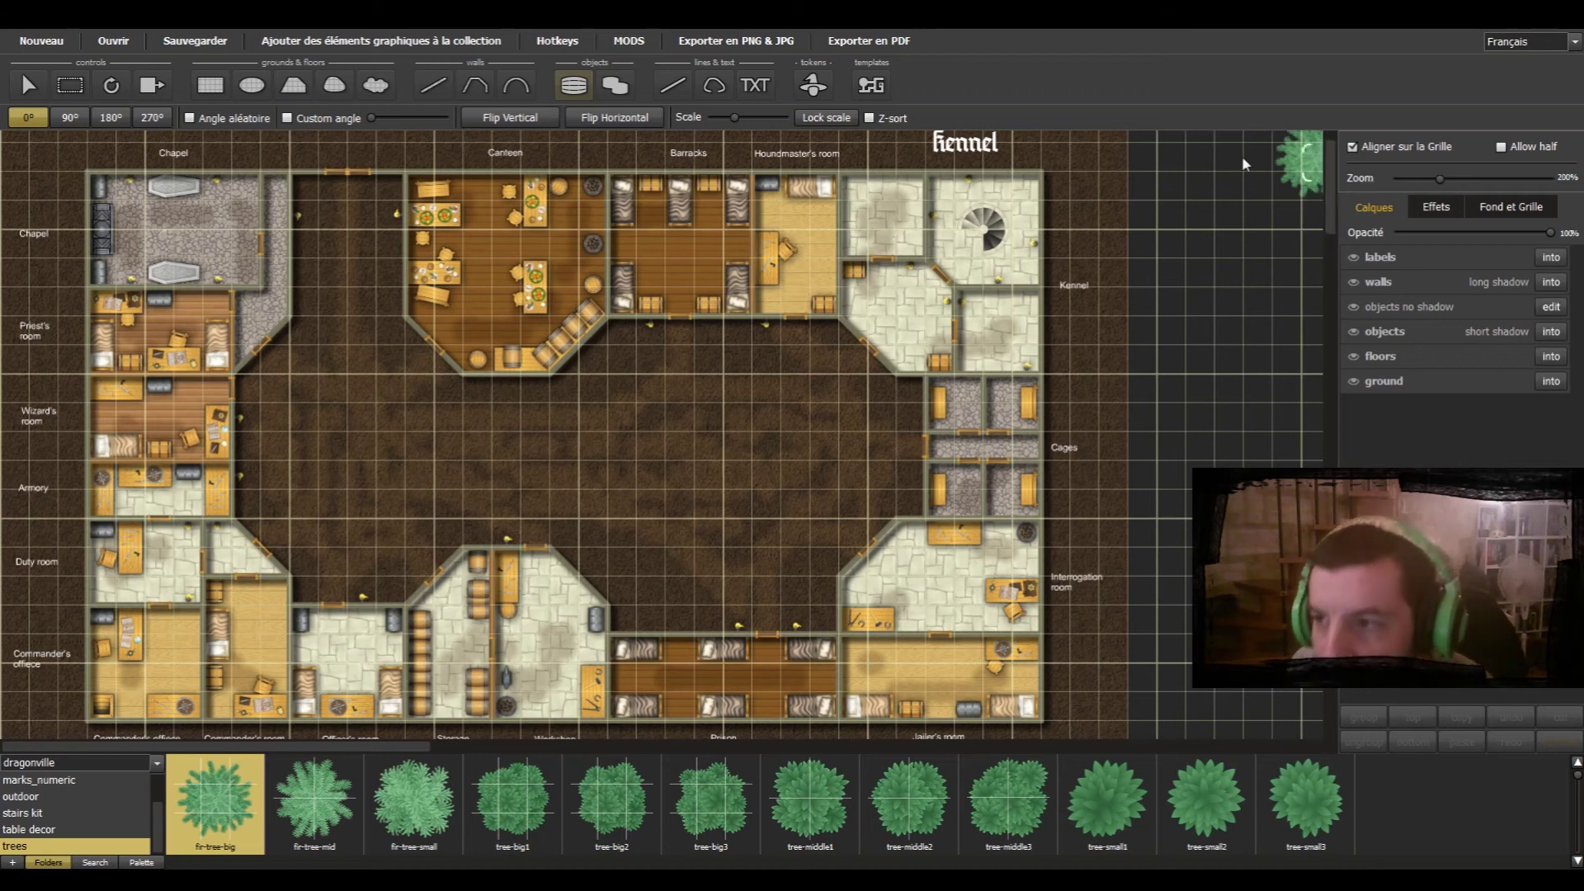
{"action": "left_click", "coordinate": [1415, 258]}
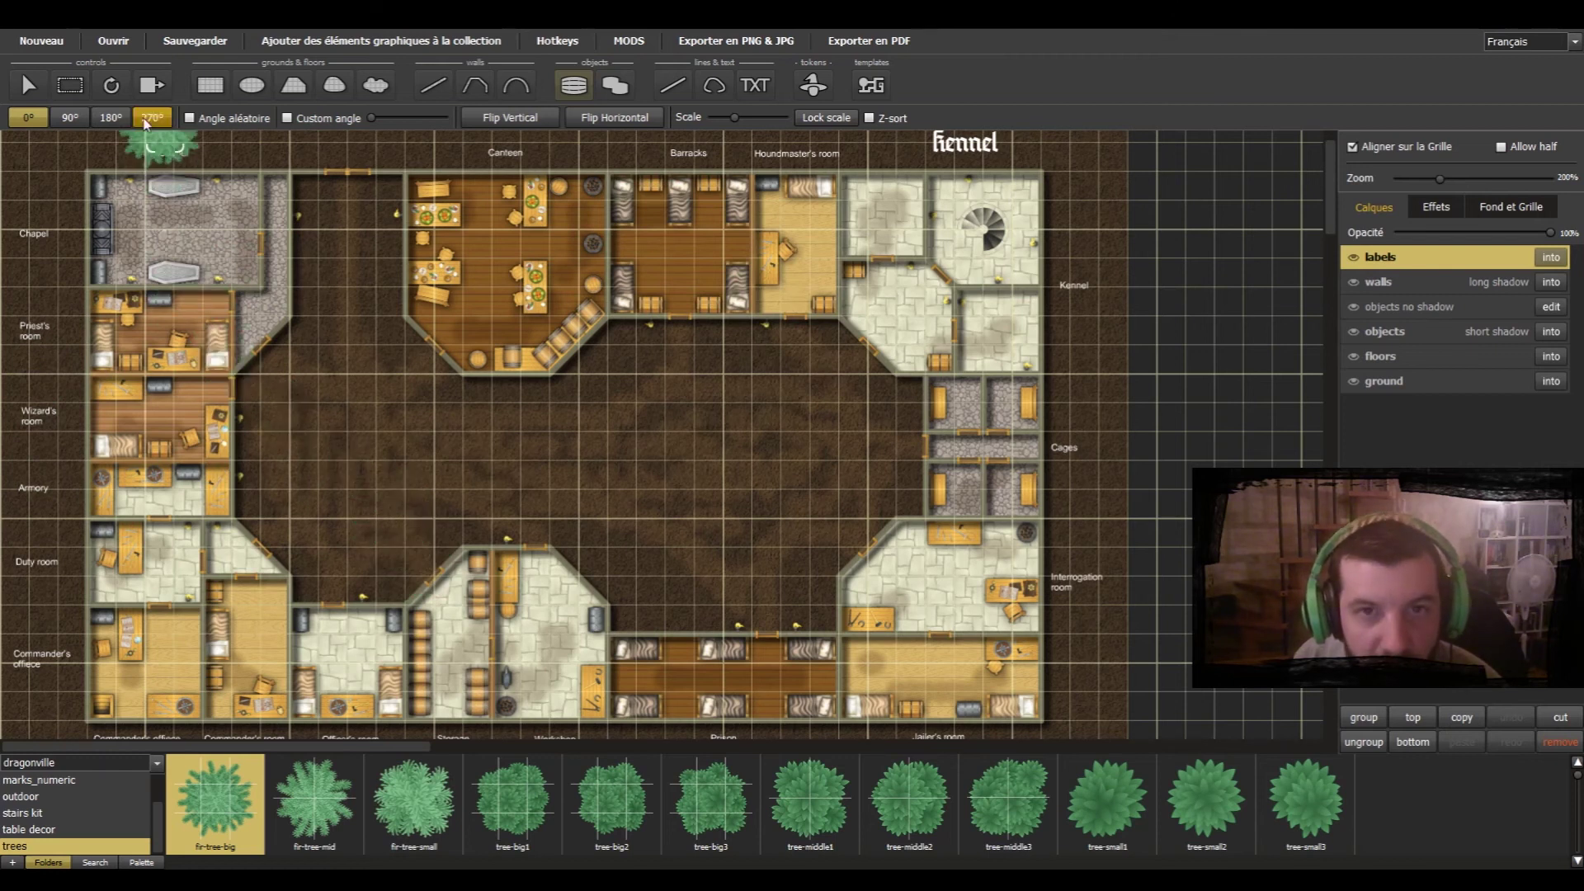
Step: Open the science-fiction base map in place of the fortress and bring its whole layout into view
{"action": "left_click", "coordinate": [109, 46]}
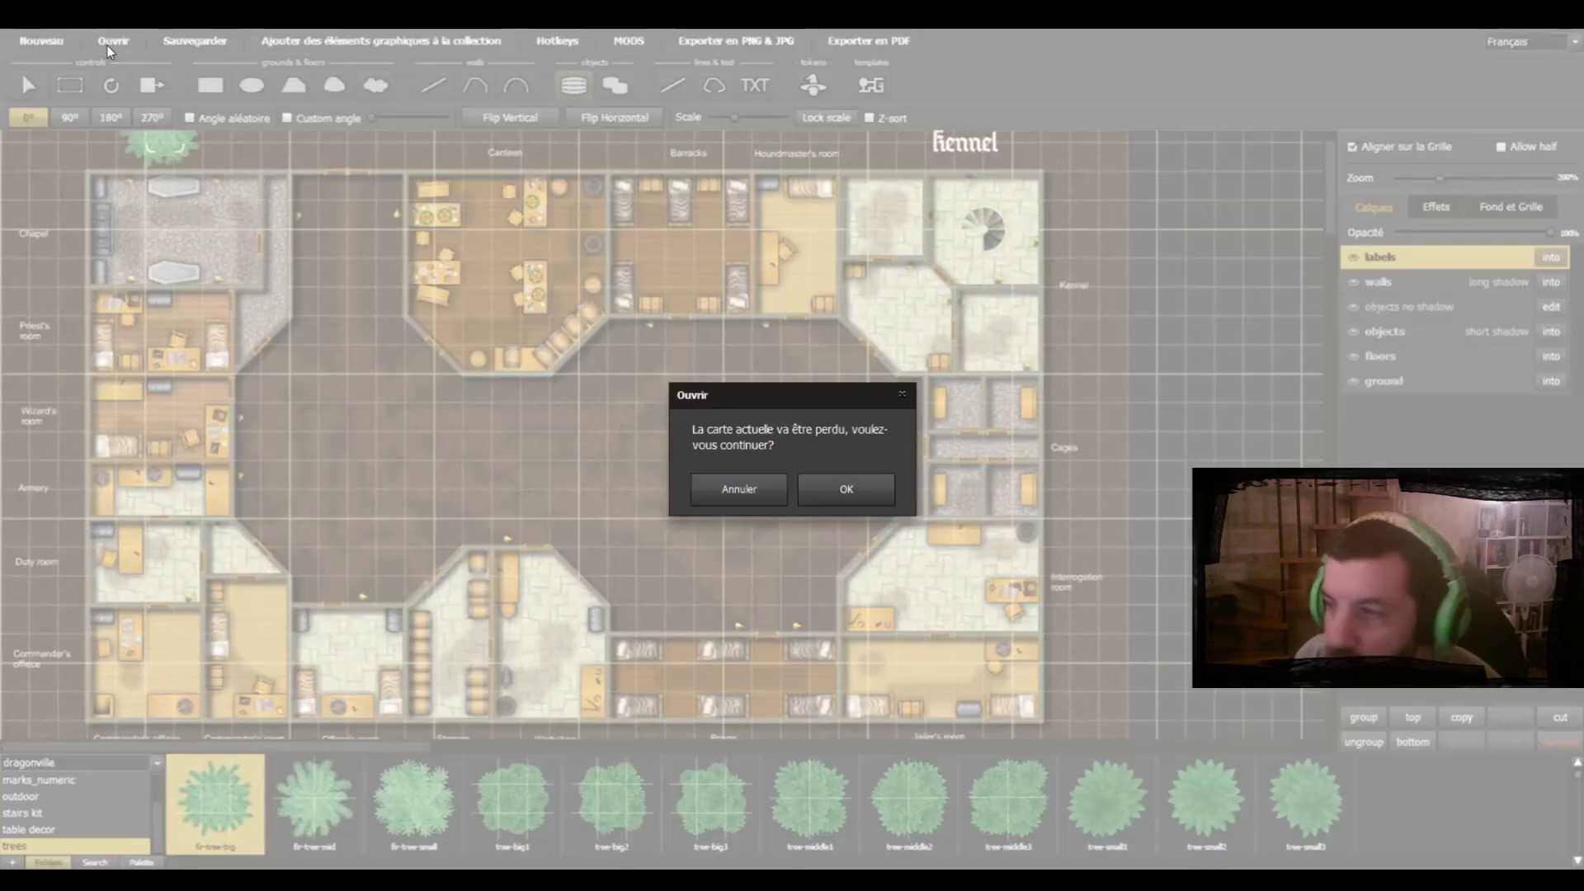
{"action": "left_click", "coordinate": [828, 491]}
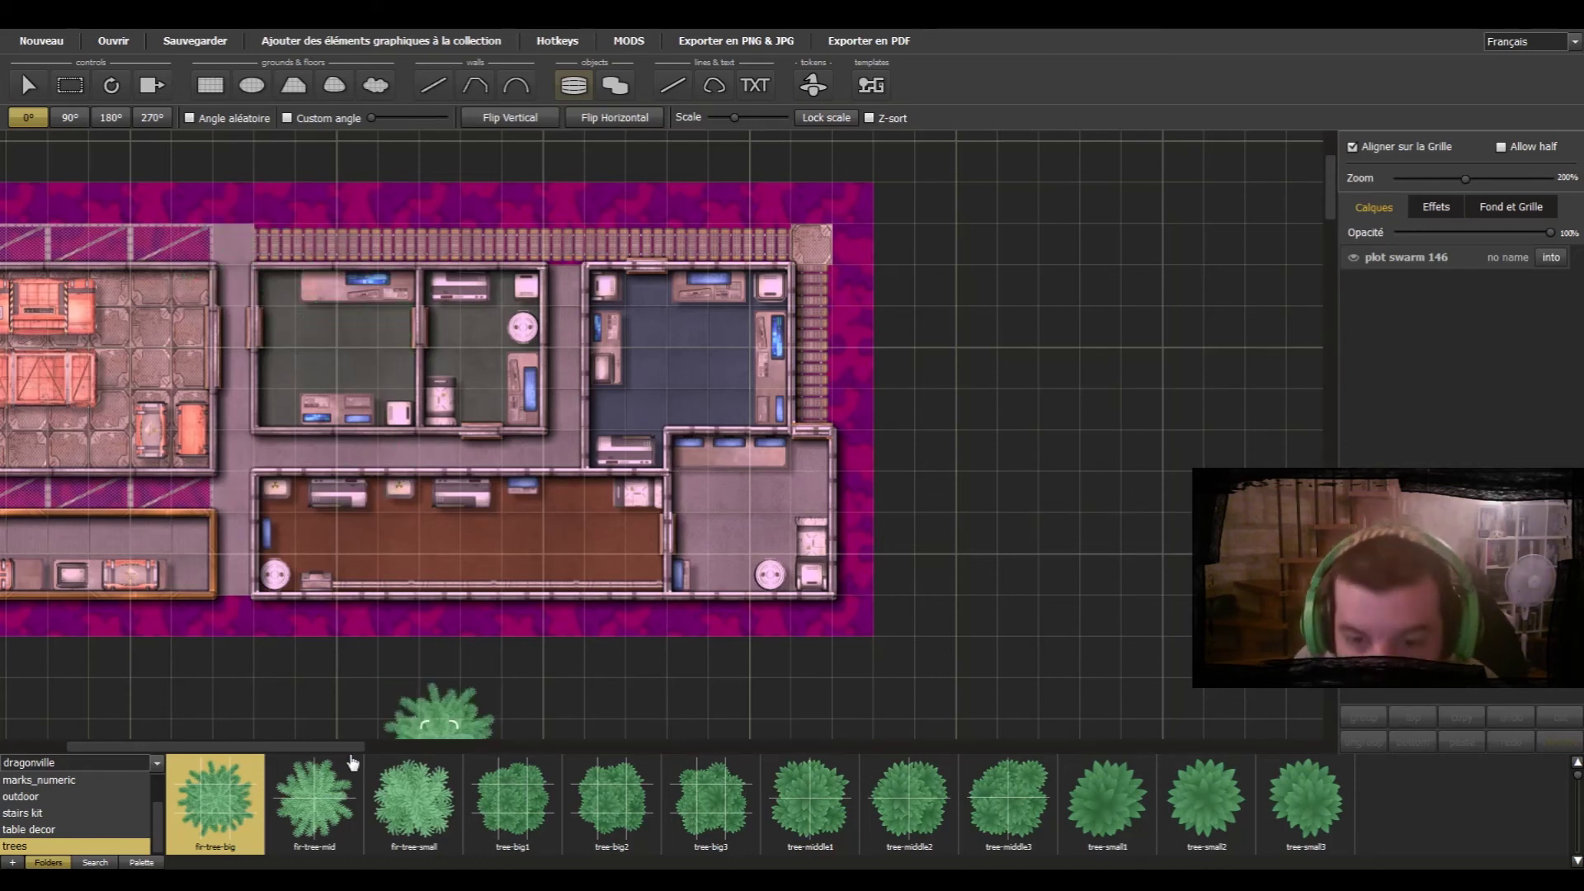
{"action": "left_click_drag", "start_coordinate": [338, 748], "coordinate": [272, 755]}
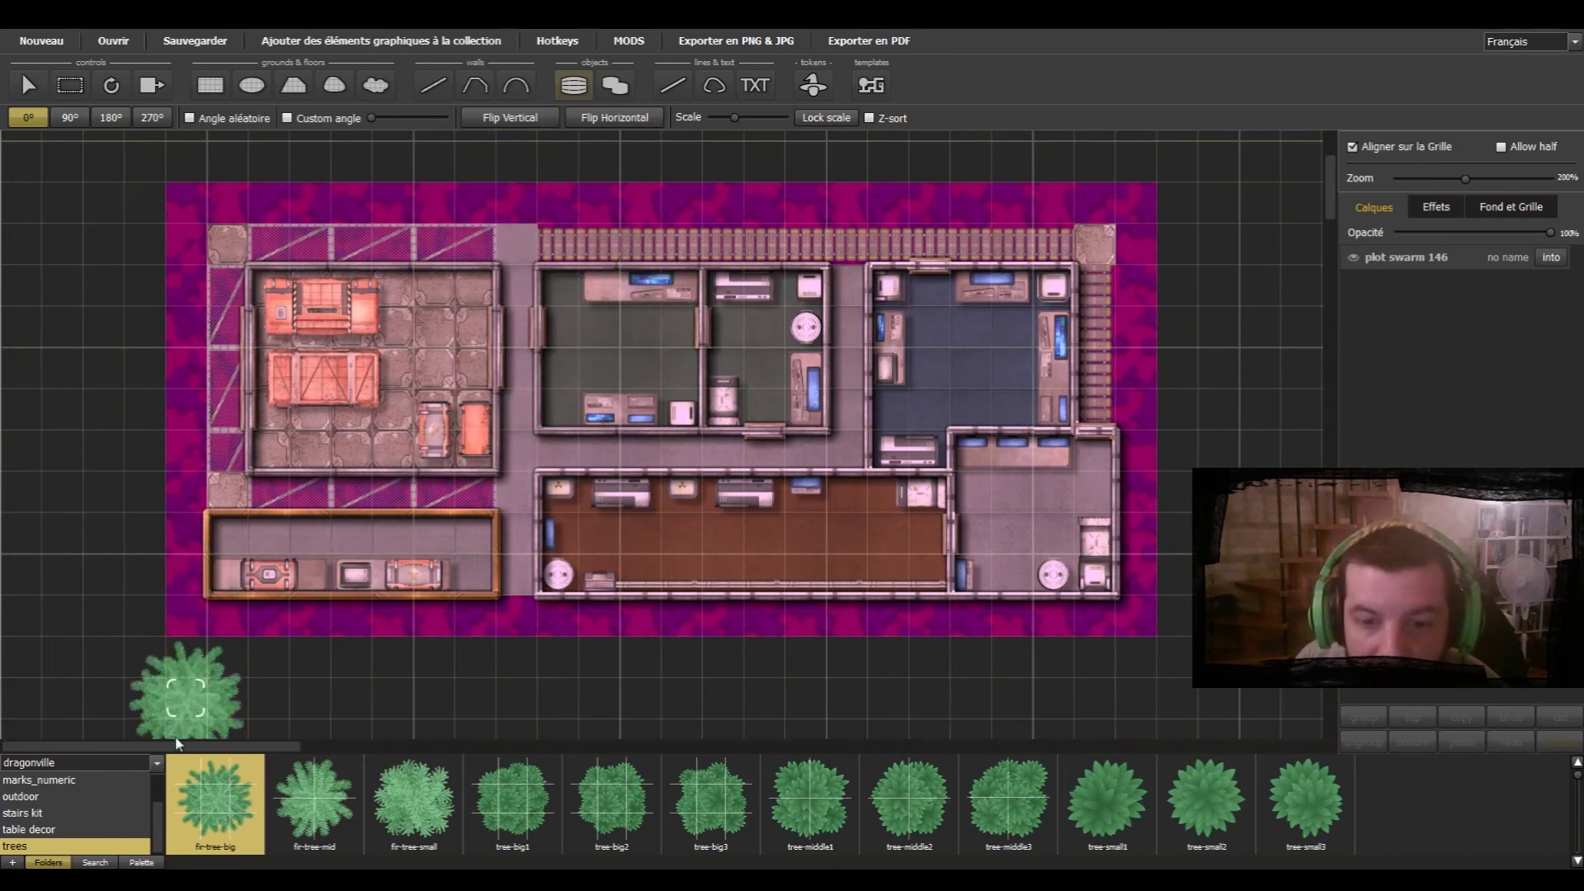
Step: Show dragonville's stairs kit objects and look over the island world map
{"action": "left_click", "coordinate": [23, 813]}
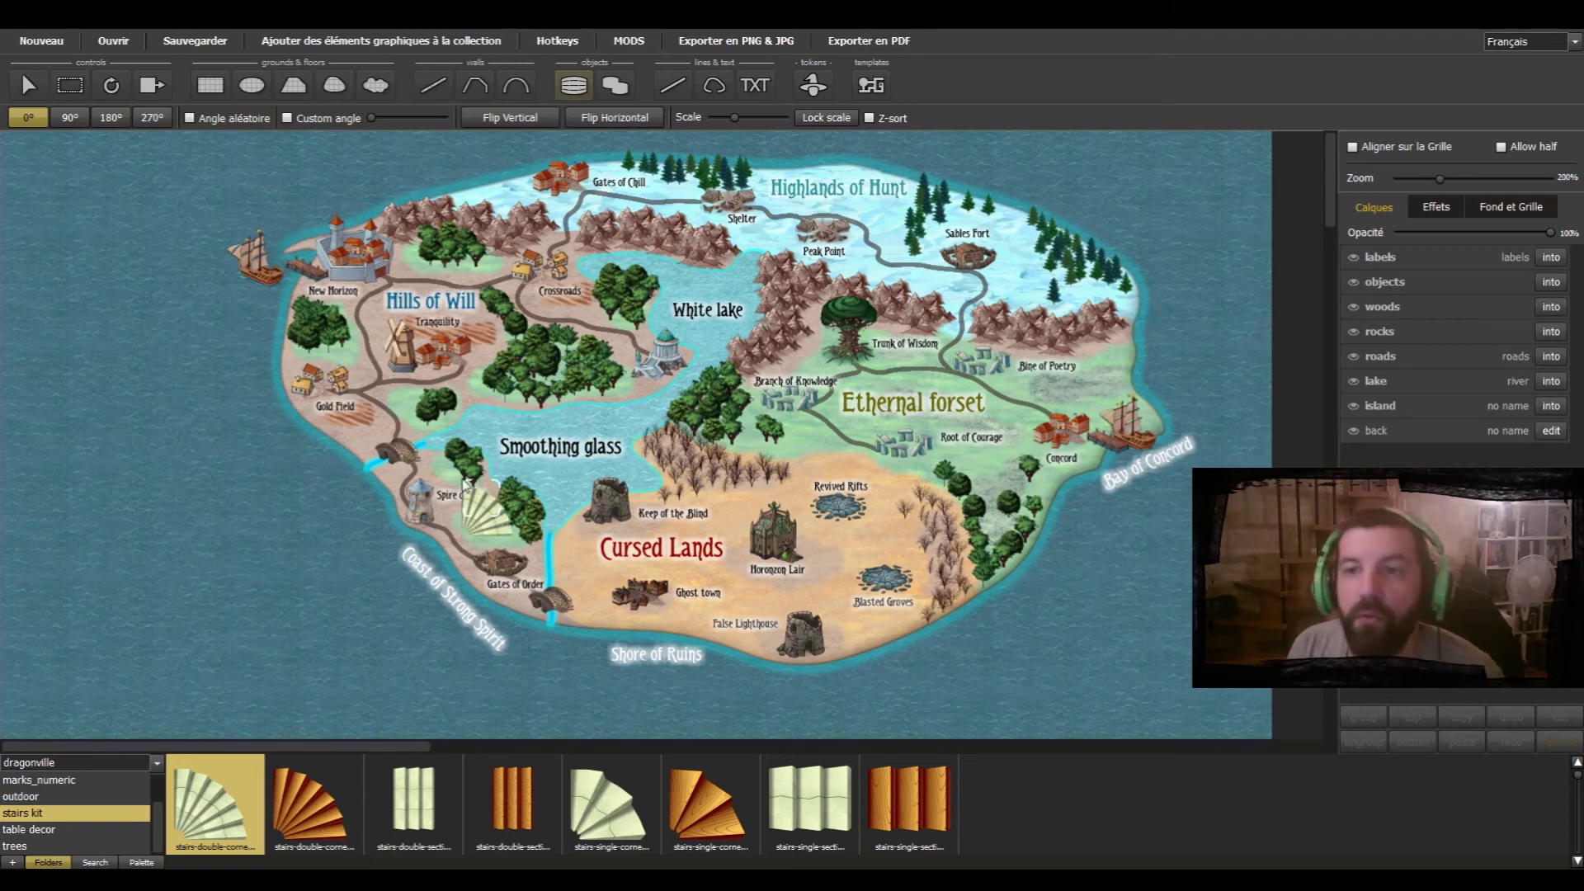
{"action": "left_click", "coordinate": [266, 188]}
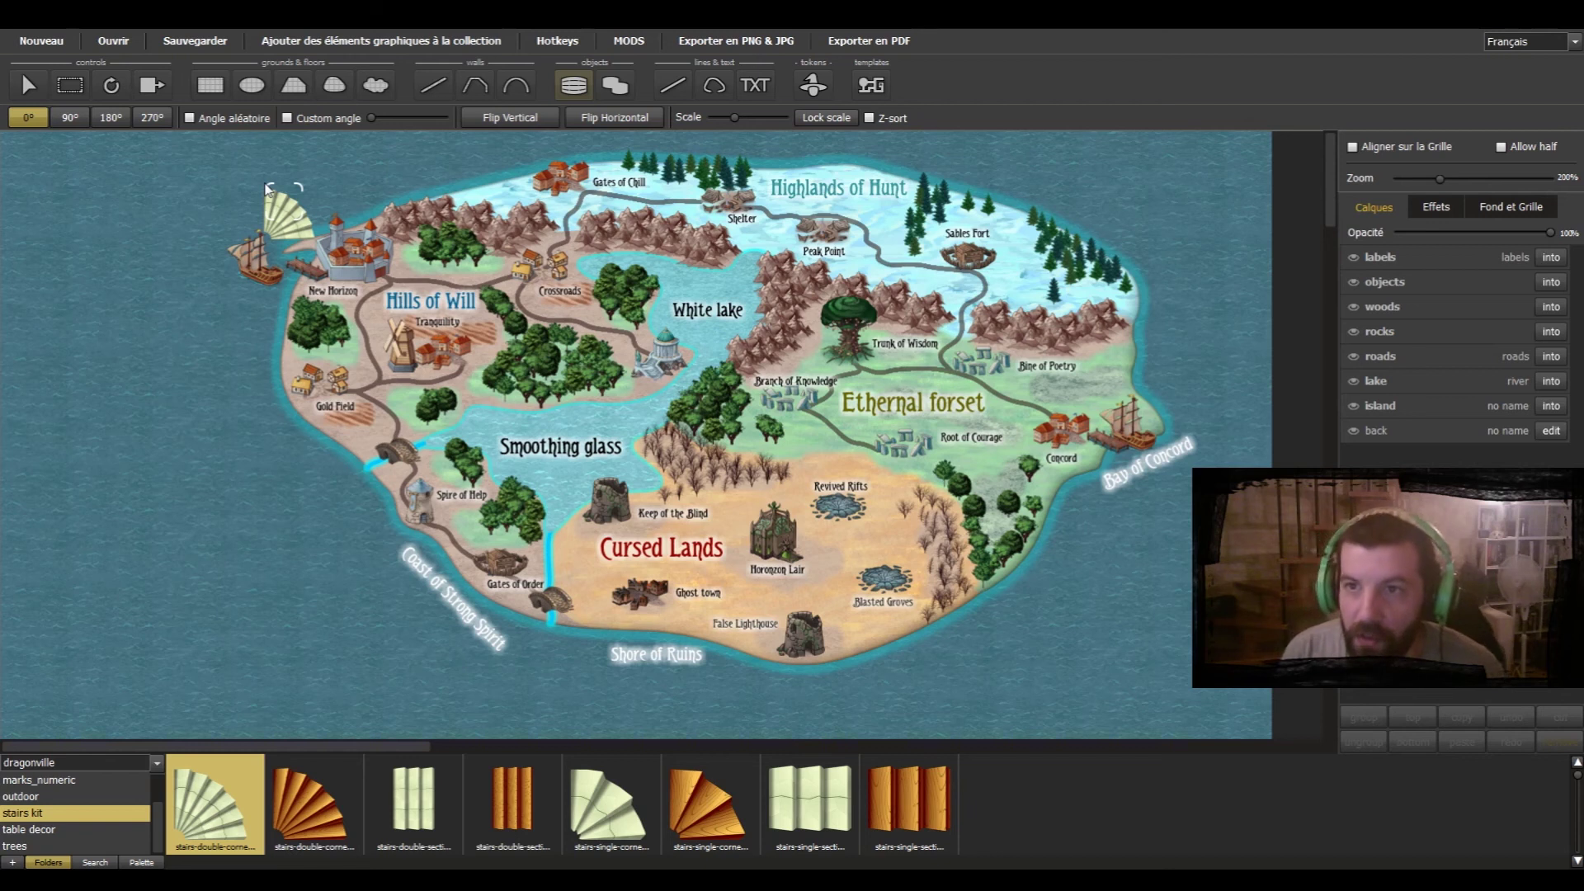
{"action": "left_click_drag", "start_coordinate": [265, 188], "coordinate": [339, 141]}
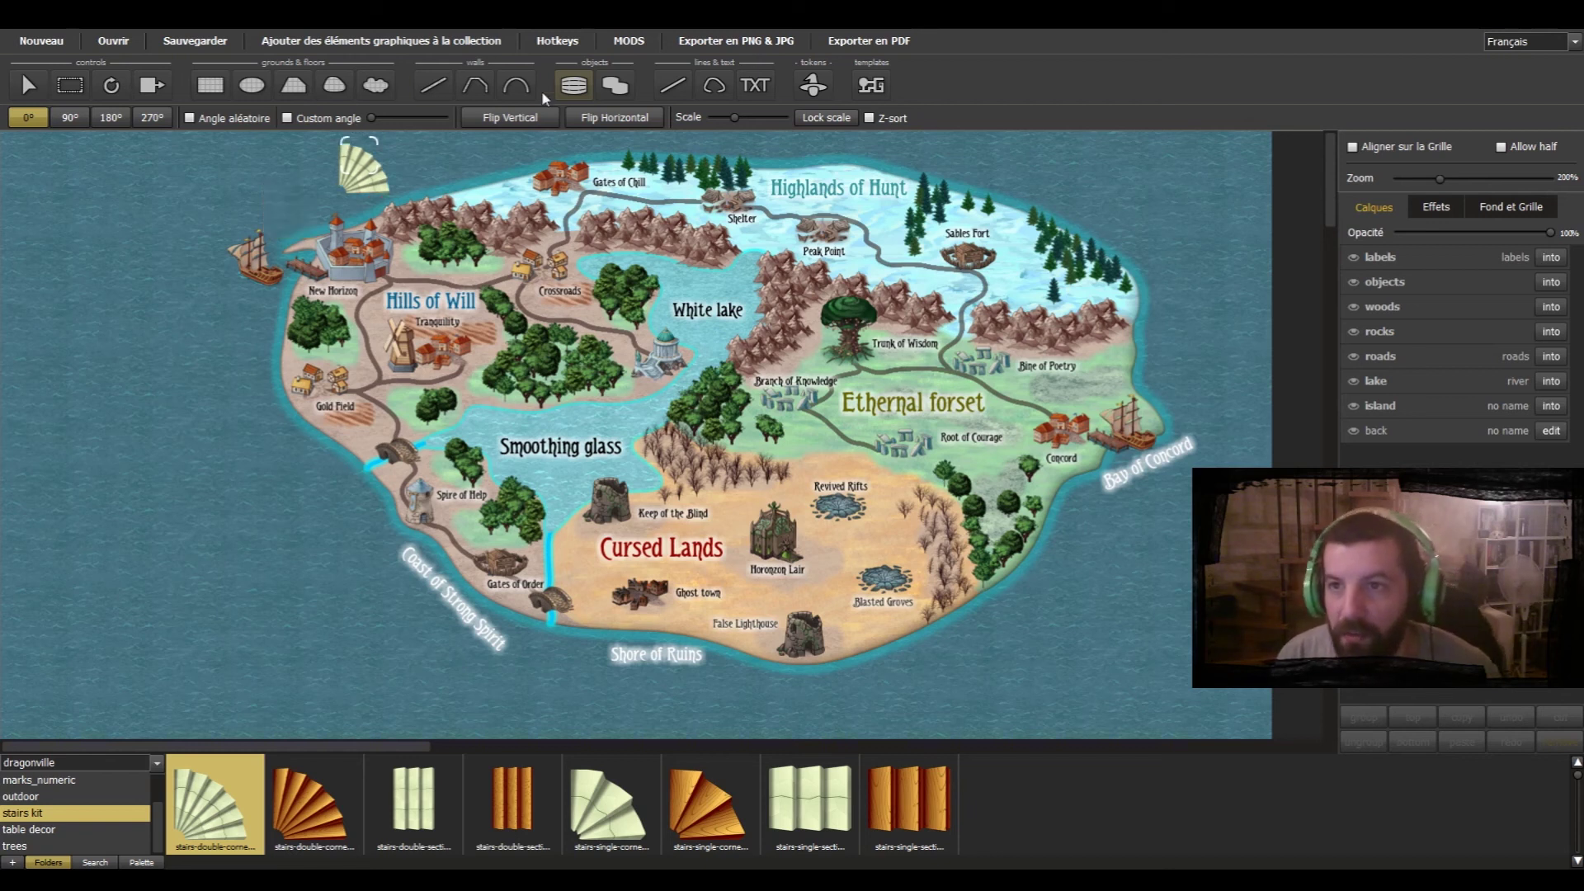
Step: Browse dragonville's character tokens in the adventurers, lizards and monsters folders
{"action": "left_click", "coordinate": [811, 86]}
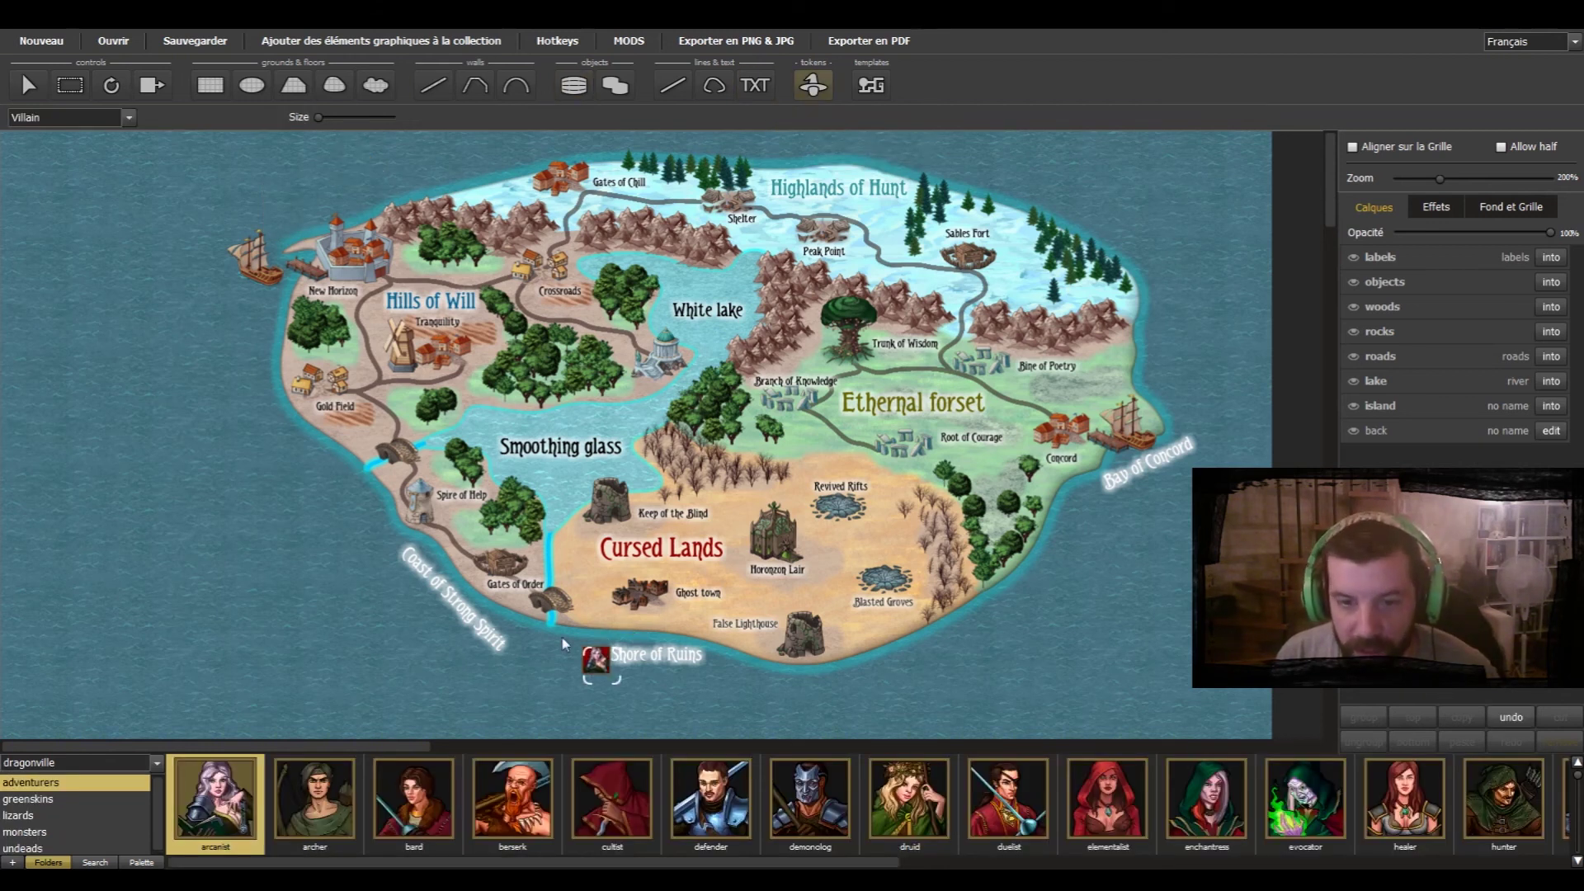
{"action": "left_click_drag", "start_coordinate": [384, 864], "coordinate": [278, 827]}
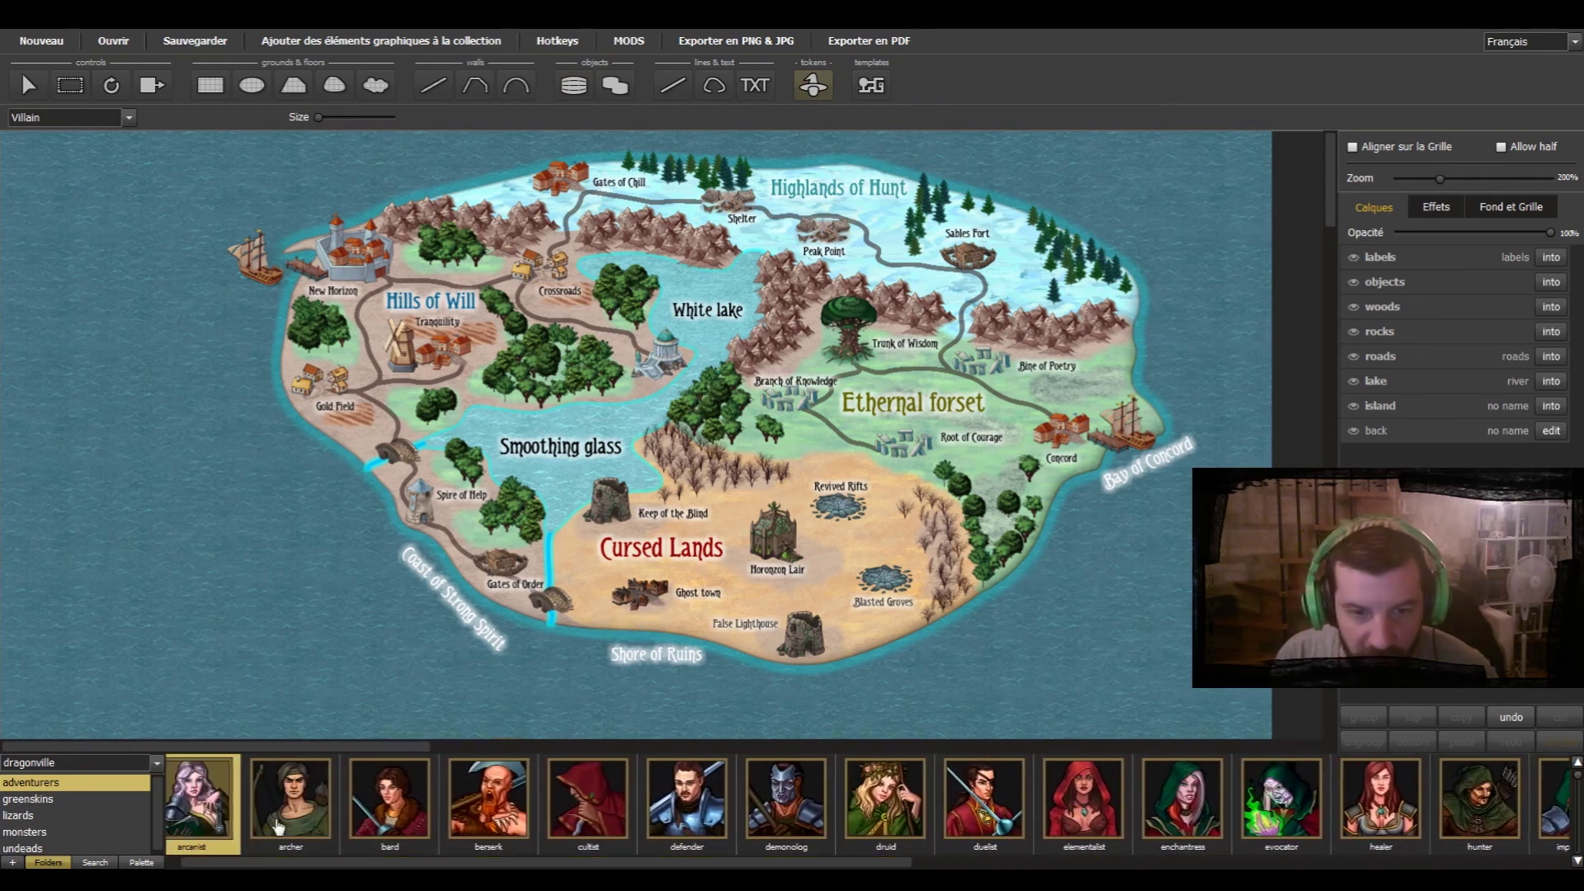
{"action": "left_click", "coordinate": [107, 816]}
{"action": "left_click", "coordinate": [107, 831]}
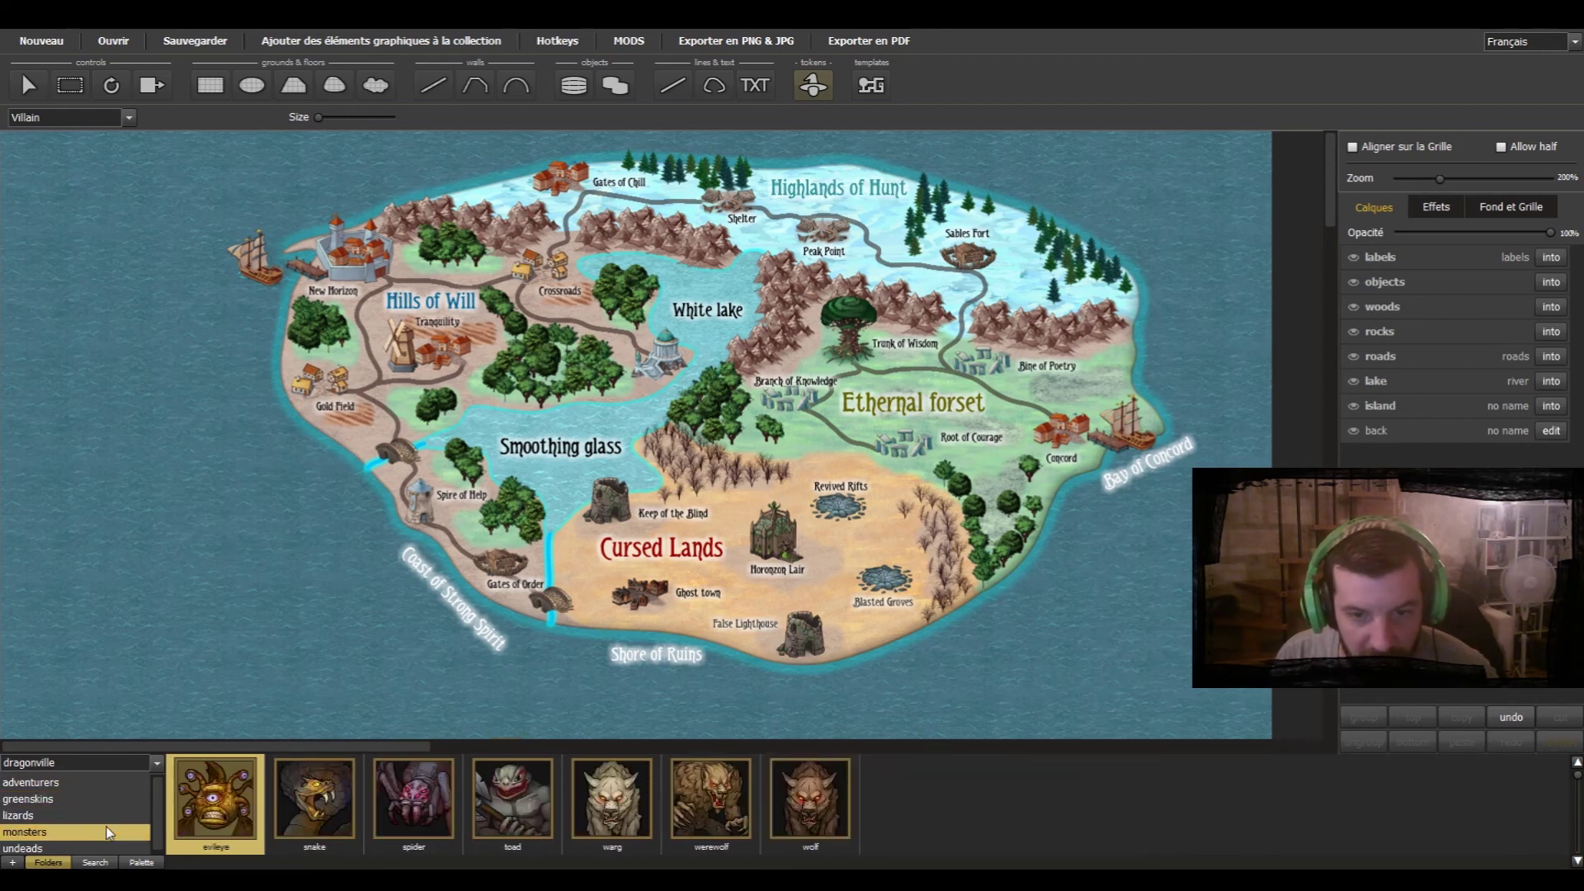
Step: Try an evileye token on the Smoothing glass lake and a snake token on the west coast, and remove both
{"action": "left_click", "coordinate": [532, 445]}
{"action": "left_click", "coordinate": [313, 796]}
{"action": "left_click", "coordinate": [351, 473]}
{"action": "scroll", "coordinate": [77, 813], "scroll_direction": "down", "scroll_amount": 1}
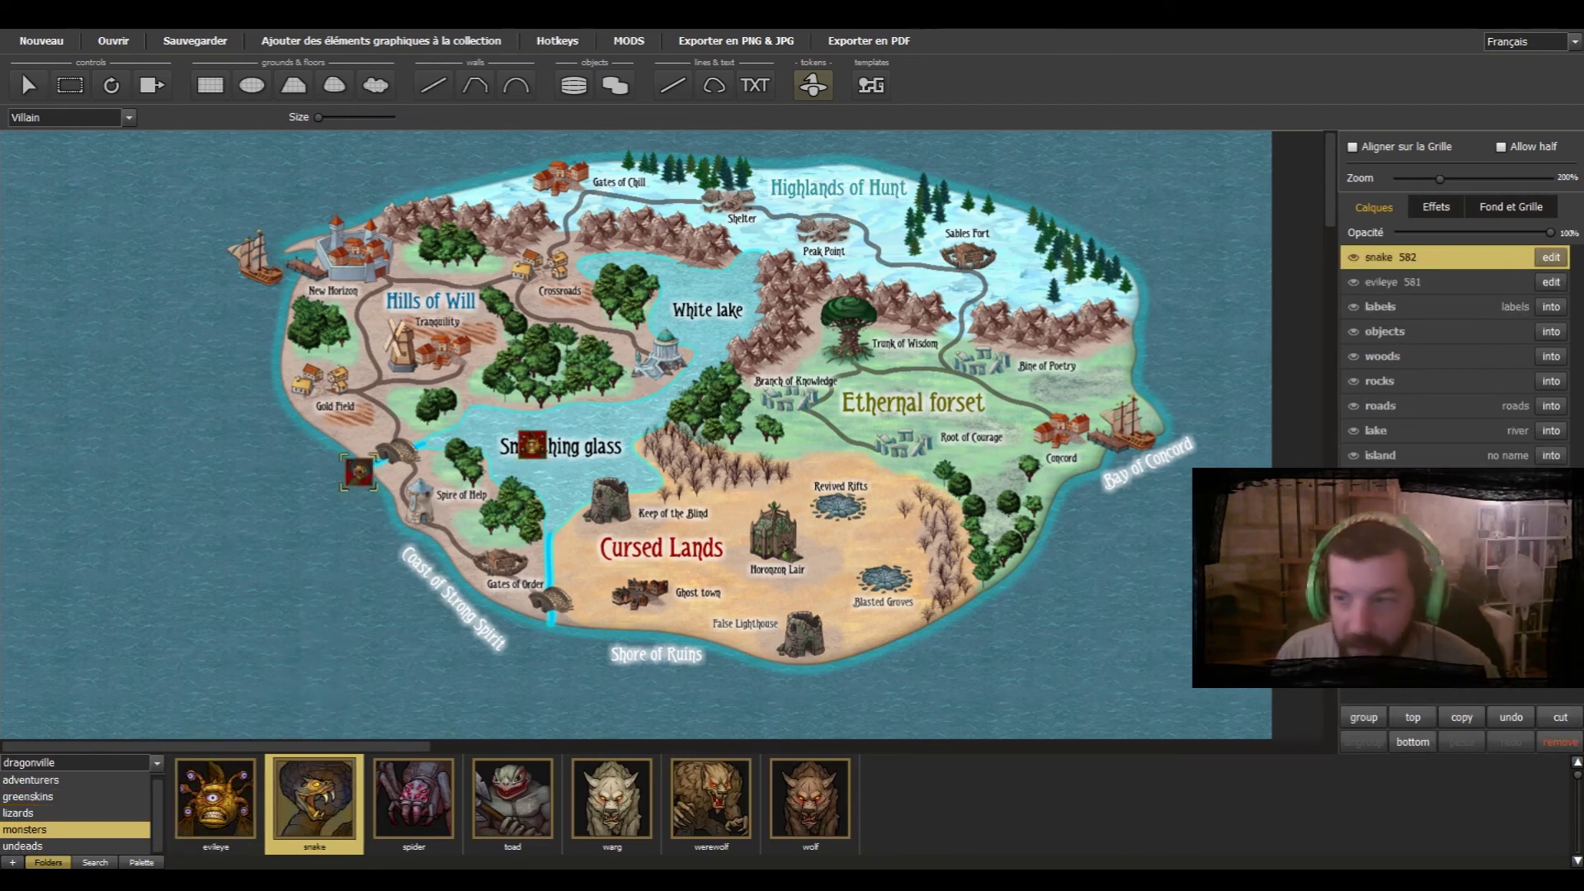
{"action": "left_click", "coordinate": [1559, 742]}
{"action": "left_click", "coordinate": [1560, 742]}
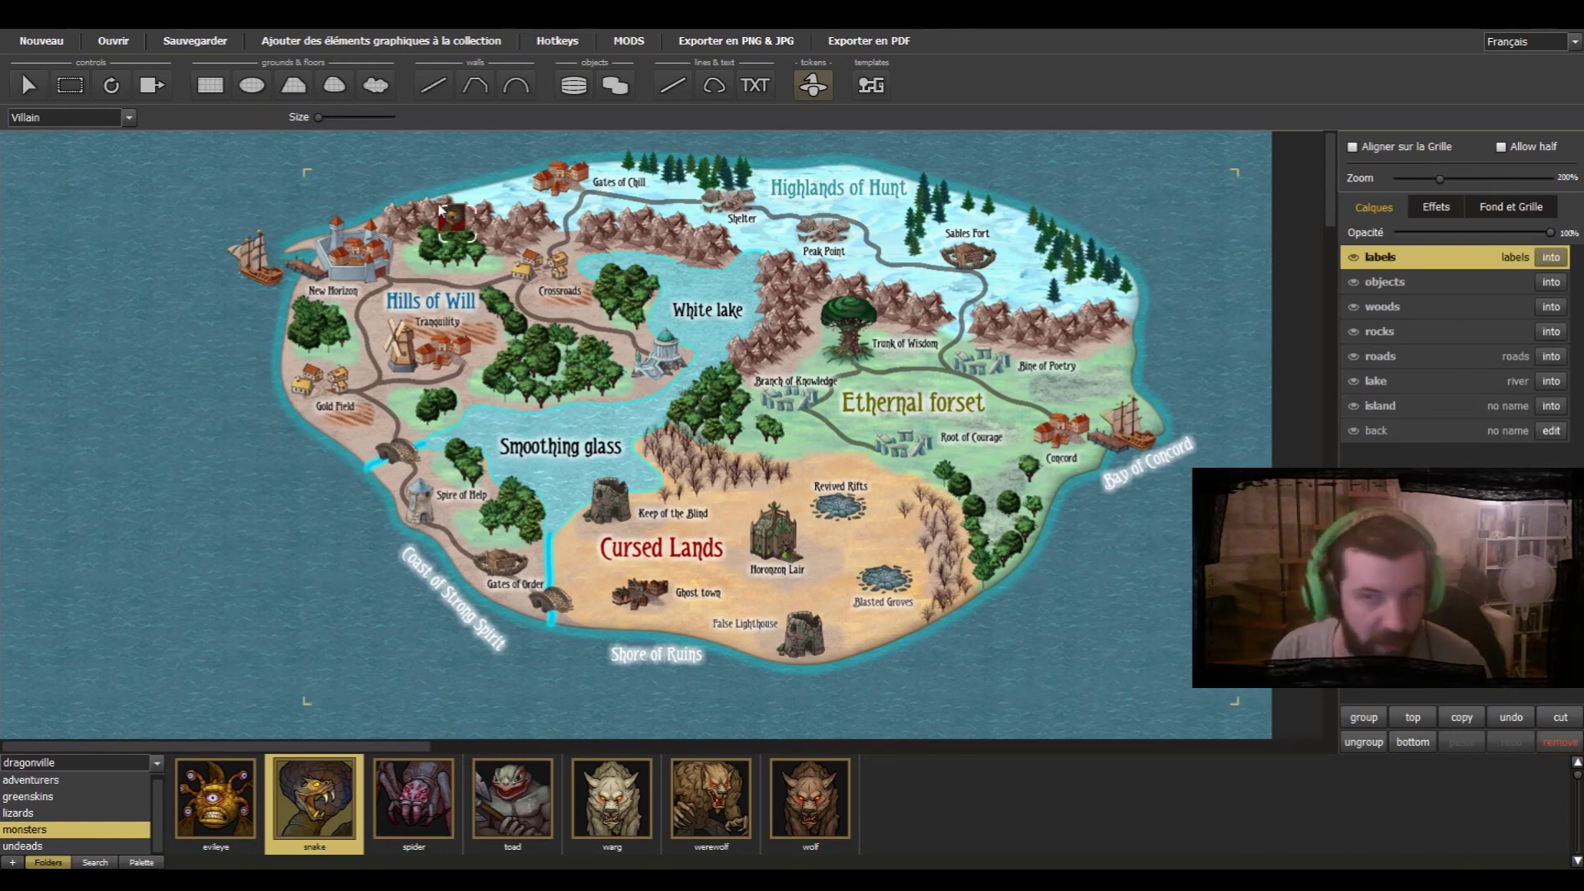